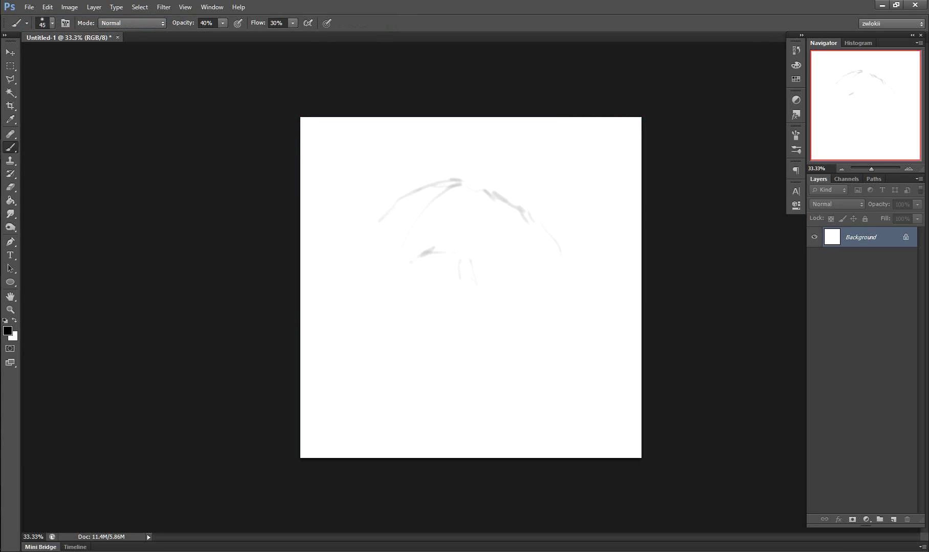
Sketch the skull's outer arc and lower-right strokes, then duplicate the sketch to a new layer and resize it.
drag(547, 255, 555, 286)
drag(494, 263, 527, 313)
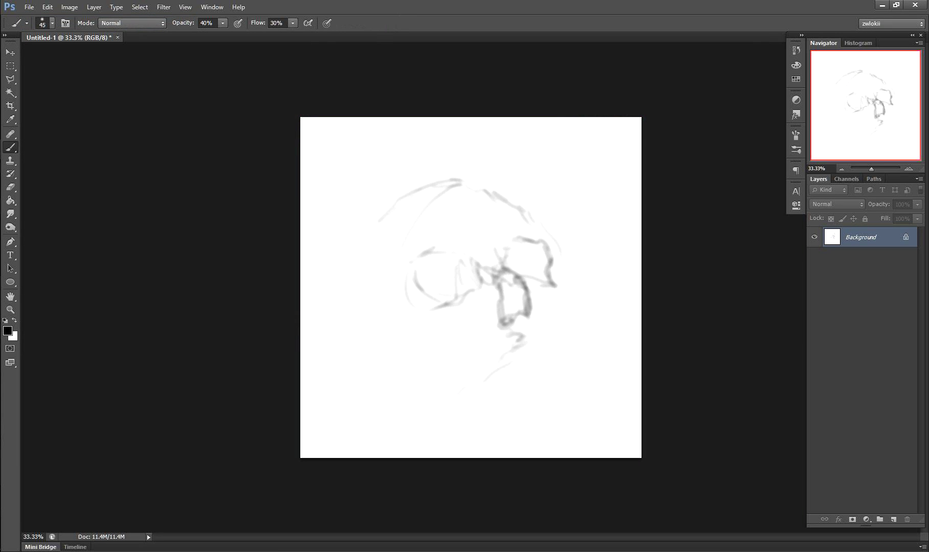
drag(360, 240, 343, 347)
key(ctrl+j)
key(ctrl+t)
key(Return)
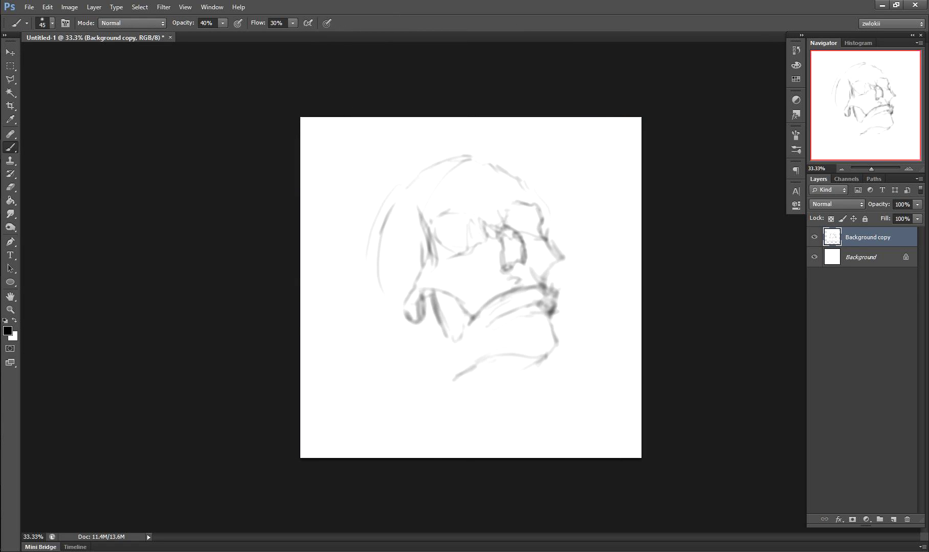
Darken the left arc and jawline, and shade the eye sockets, nasal area, brow and upper-right outline.
drag(347, 340, 443, 162)
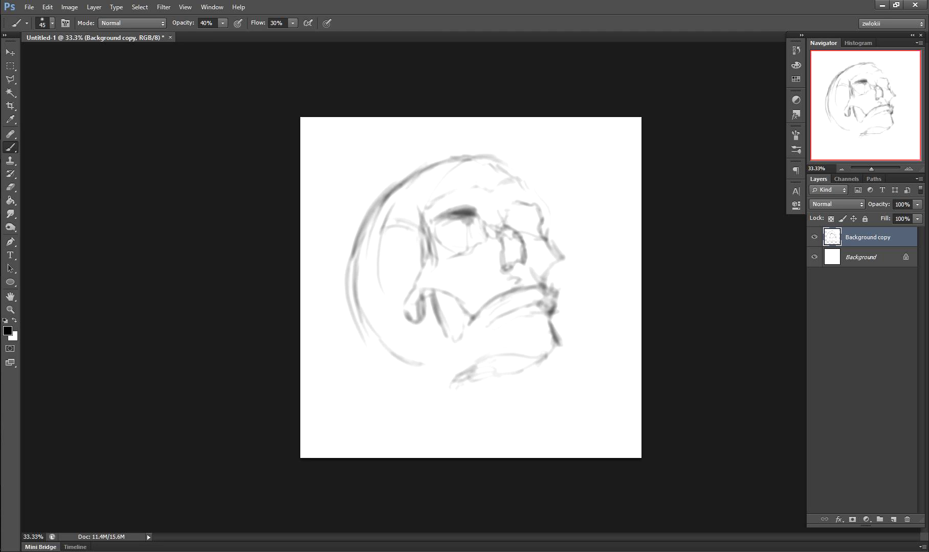
mouse_move(561, 327)
mouse_down()
mouse_move(417, 336)
mouse_move(563, 330)
mouse_up()
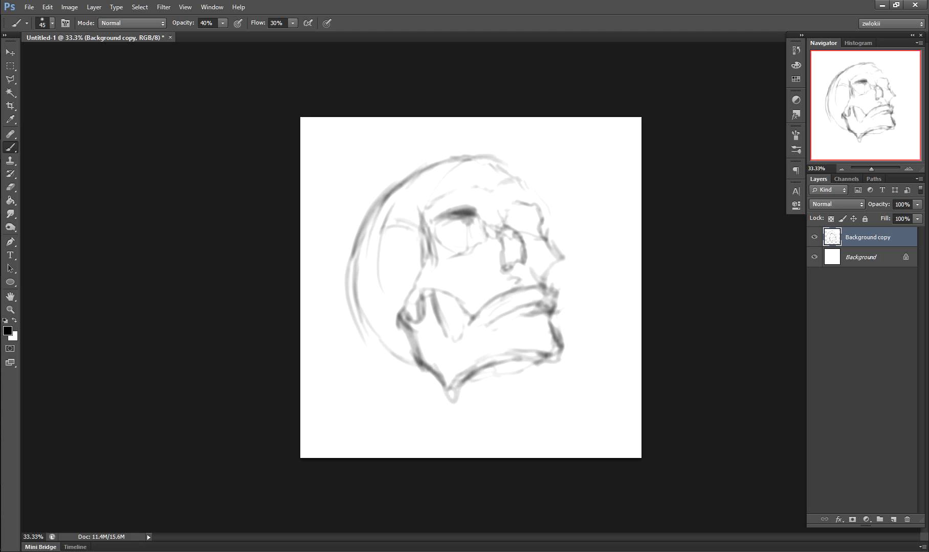
mouse_move(476, 263)
mouse_down()
mouse_move(505, 222)
mouse_move(526, 264)
mouse_up()
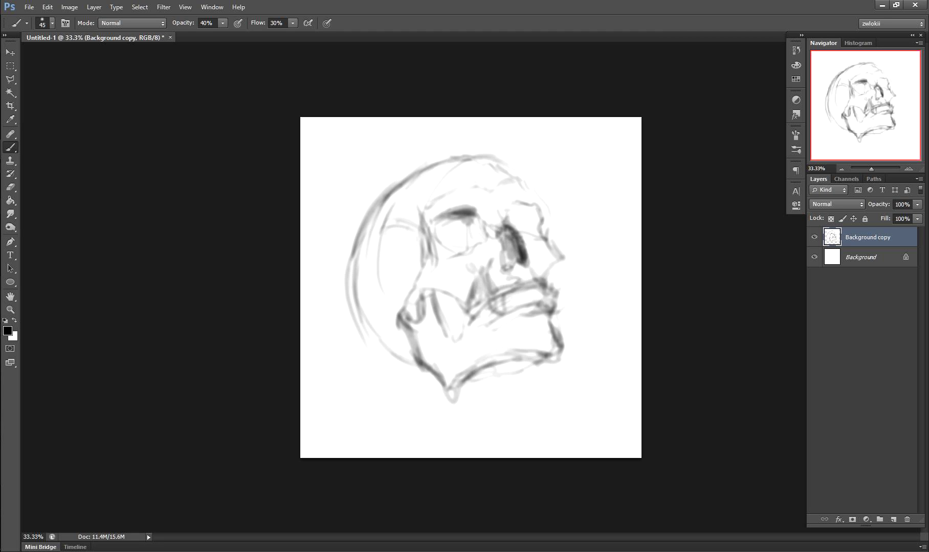
drag(440, 210, 481, 250)
drag(513, 207, 537, 224)
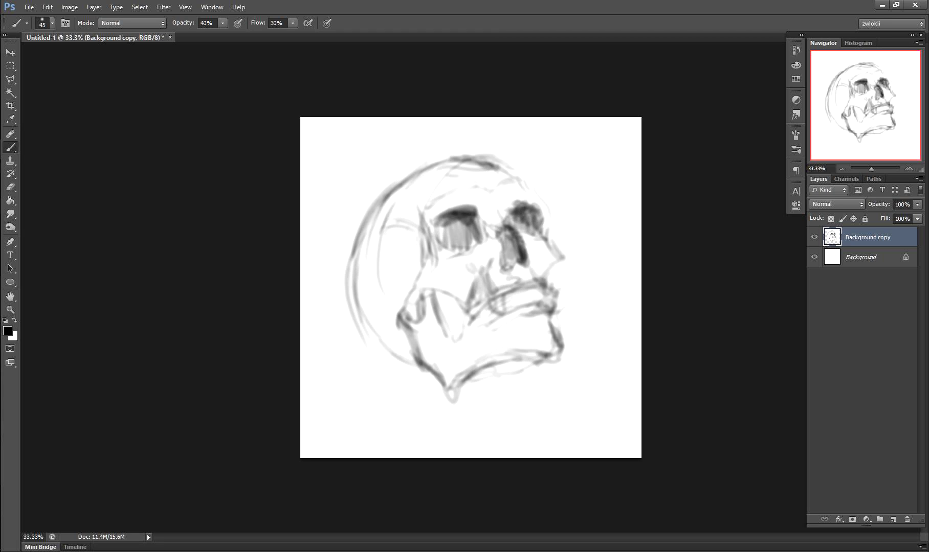
drag(492, 162, 557, 255)
Erase a light streak near the jaw, then shade the jaw and left cheek with an 80 px brush.
key(e)
mouse_move(525, 314)
mouse_down()
mouse_move(555, 309)
mouse_move(546, 294)
mouse_up()
key(b)
drag(460, 322, 467, 343)
drag(435, 302, 476, 332)
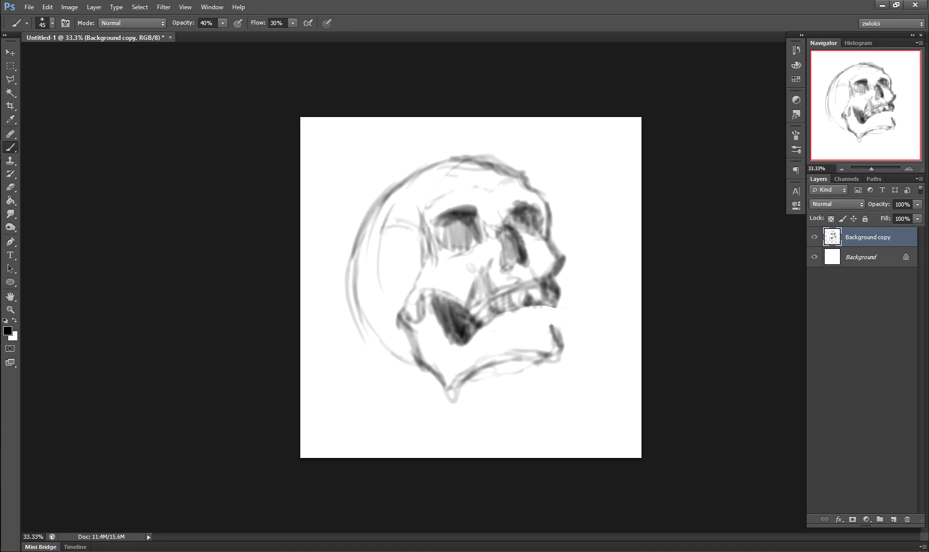
mouse_move(416, 220)
mouse_down()
mouse_move(409, 289)
mouse_move(376, 355)
mouse_move(557, 353)
mouse_up()
key(bracketright)
key(bracketright)
key(bracketright)
At 20% opacity, scale the skull down and paint grey shadows beneath and along its right side.
key(2)
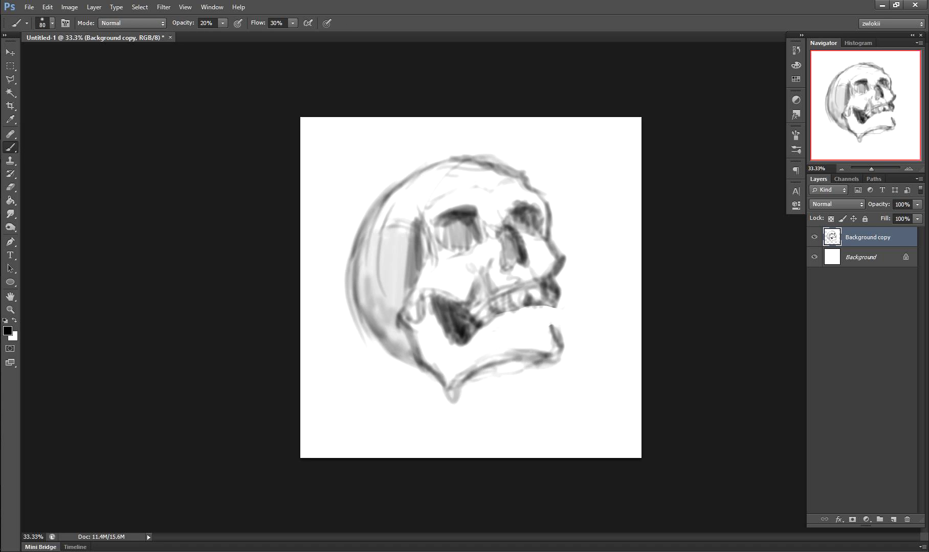
drag(344, 404, 377, 349)
key(Return)
mouse_move(542, 307)
mouse_down()
mouse_move(415, 378)
mouse_move(440, 404)
mouse_move(460, 363)
mouse_up()
drag(562, 210, 549, 276)
drag(537, 171, 560, 286)
Darken the left cranium and upper outline, and shade the lower jaw and its left edge.
drag(447, 293, 353, 313)
drag(450, 246, 383, 322)
drag(526, 305, 468, 340)
mouse_move(442, 181)
mouse_down()
mouse_move(388, 317)
mouse_move(437, 253)
mouse_up()
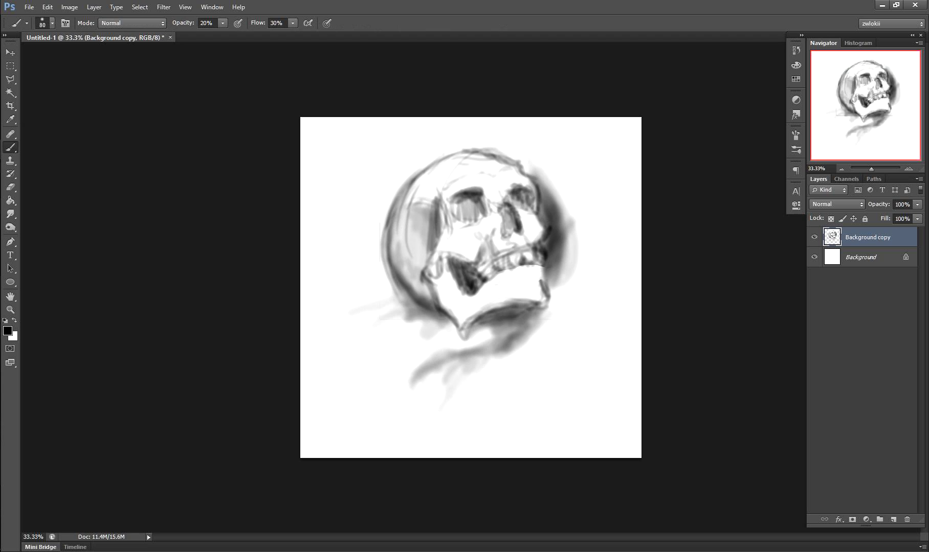
drag(488, 160, 424, 210)
drag(439, 266, 411, 176)
drag(463, 253, 432, 313)
mouse_move(450, 273)
mouse_down()
mouse_move(526, 307)
mouse_move(444, 335)
mouse_up()
Darken under the teeth, the nasal cavity, the jaw's right edge, the left eye socket and cheek.
drag(557, 283, 521, 322)
drag(478, 281, 545, 266)
drag(522, 255, 547, 289)
drag(493, 212, 478, 250)
drag(542, 266, 548, 312)
drag(489, 190, 472, 253)
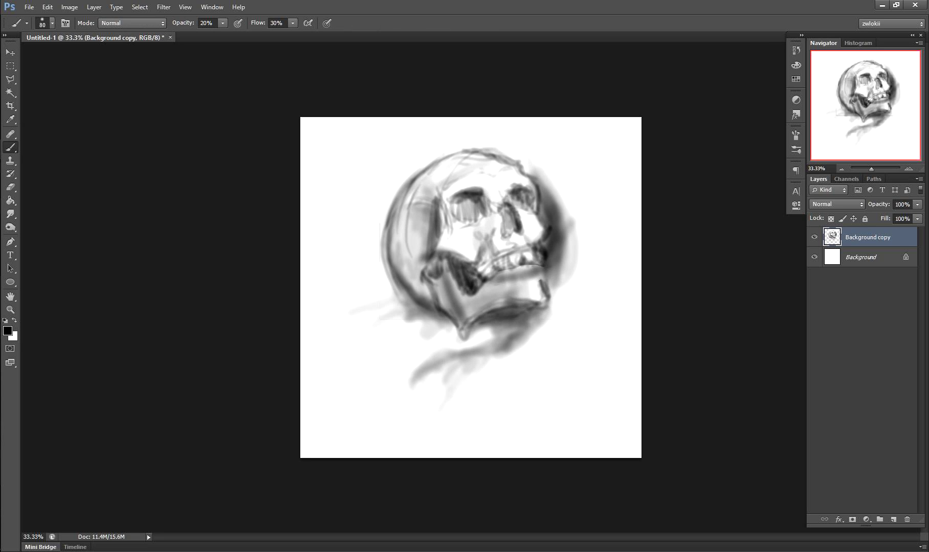
drag(448, 189, 501, 220)
drag(455, 260, 417, 207)
drag(429, 225, 404, 202)
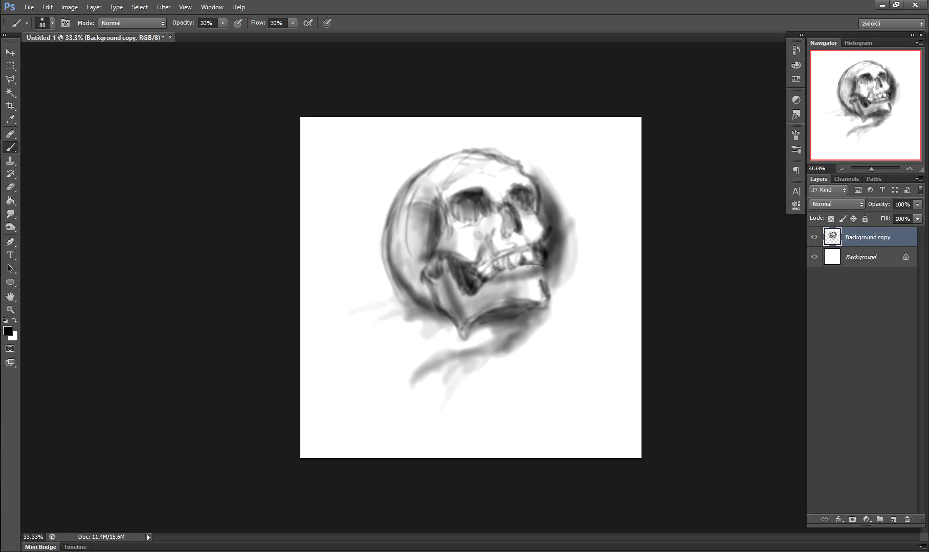
Shrink and shift the skull again, and paint a dark swirl at the upper-left cranium.
key(ctrl+t)
key(Return)
mouse_move(449, 140)
mouse_down()
mouse_move(404, 205)
mouse_move(491, 187)
mouse_move(407, 225)
mouse_move(507, 179)
mouse_up()
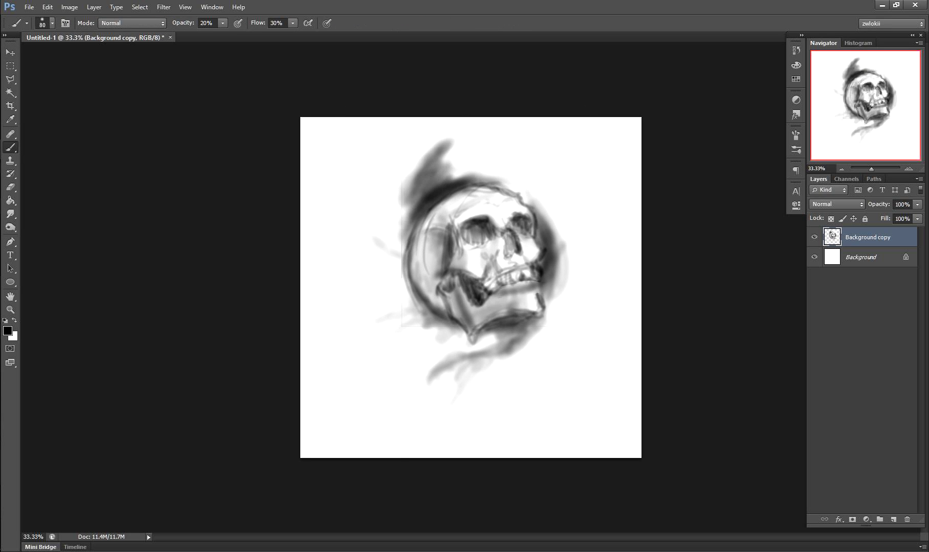
key(ctrl+plus)
key(ctrl+plus)
key(ctrl+minus)
On a new layer, glaze pink over the left cheek, jaw, eye socket and forehead.
key(ctrl+shift+alt+n)
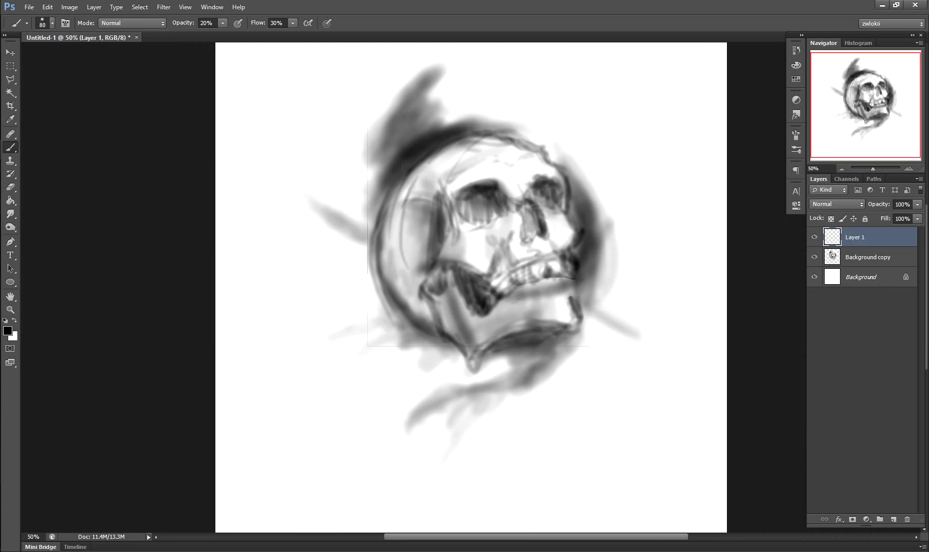
click(7, 330)
click(621, 148)
click(786, 118)
drag(445, 202, 475, 358)
drag(507, 214, 471, 327)
drag(512, 266, 409, 215)
drag(424, 286, 445, 174)
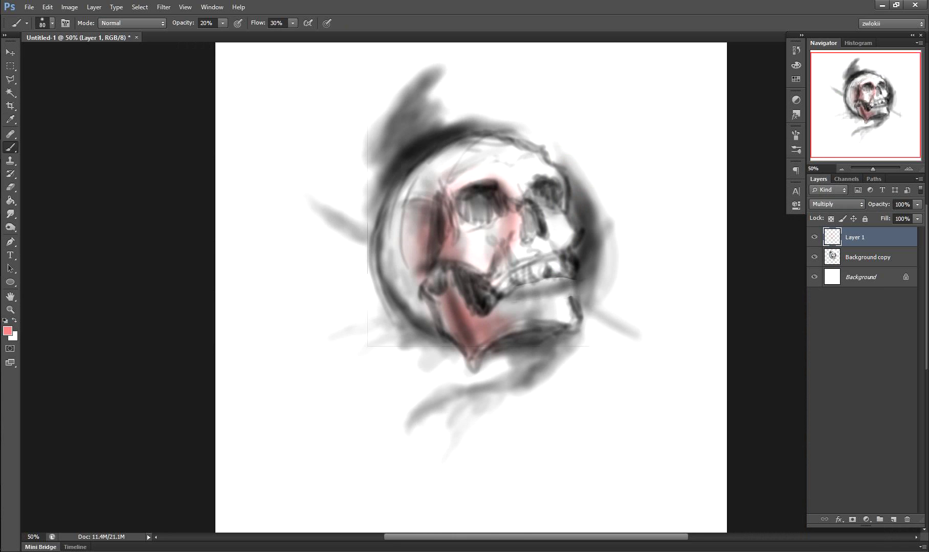
drag(399, 154, 430, 322)
Glaze dark red over the skull's left side and across the skull.
click(7, 330)
click(660, 174)
click(783, 118)
drag(445, 215, 399, 317)
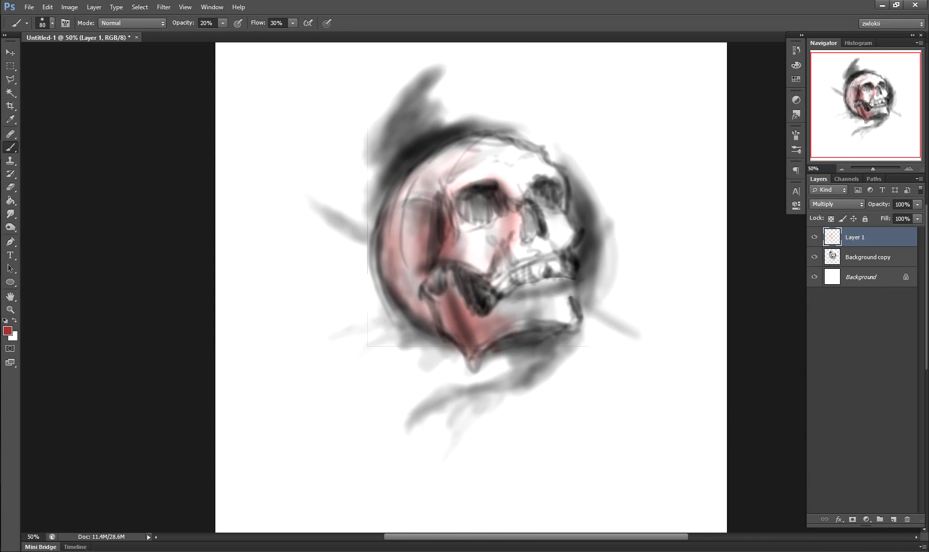
mouse_move(384, 184)
mouse_down()
mouse_move(460, 154)
mouse_move(461, 261)
mouse_up()
drag(485, 230, 568, 302)
drag(542, 214, 481, 333)
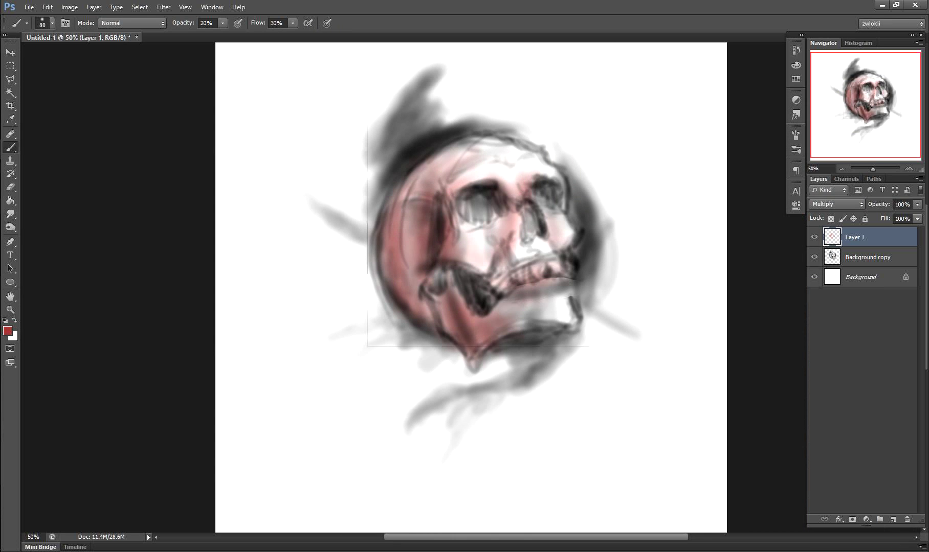
Choose and fine-tune a yellow paint colour in the Color Picker.
click(7, 330)
click(642, 170)
mouse_move(537, 173)
mouse_down()
mouse_move(506, 209)
mouse_move(571, 236)
mouse_up()
key(Return)
key(b)
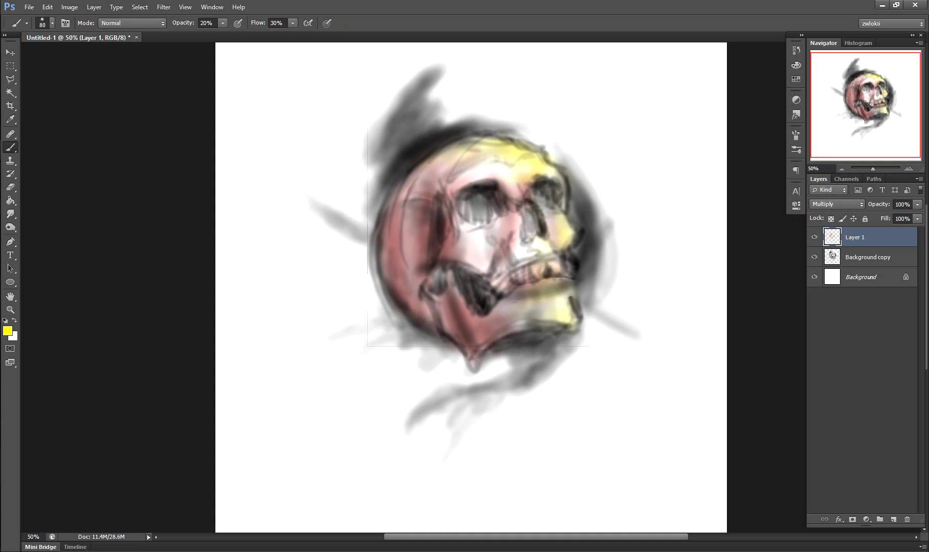
Glaze blue on the skull's left side, then merge Layer 1 down into the sketch.
click(8, 330)
click(696, 162)
key(Return)
drag(430, 169, 404, 312)
drag(460, 184, 470, 348)
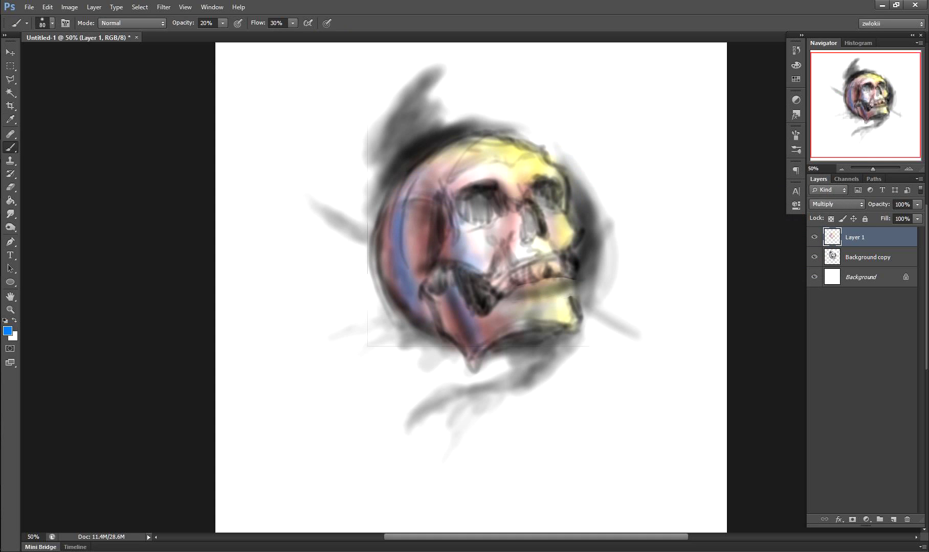
drag(404, 199, 481, 164)
drag(391, 184, 376, 276)
key(x)
key(ctrl+e)
Switch the brush to Multiply at 30% opacity and paint dark red on the skull's left side.
drag(393, 240, 383, 306)
key(d)
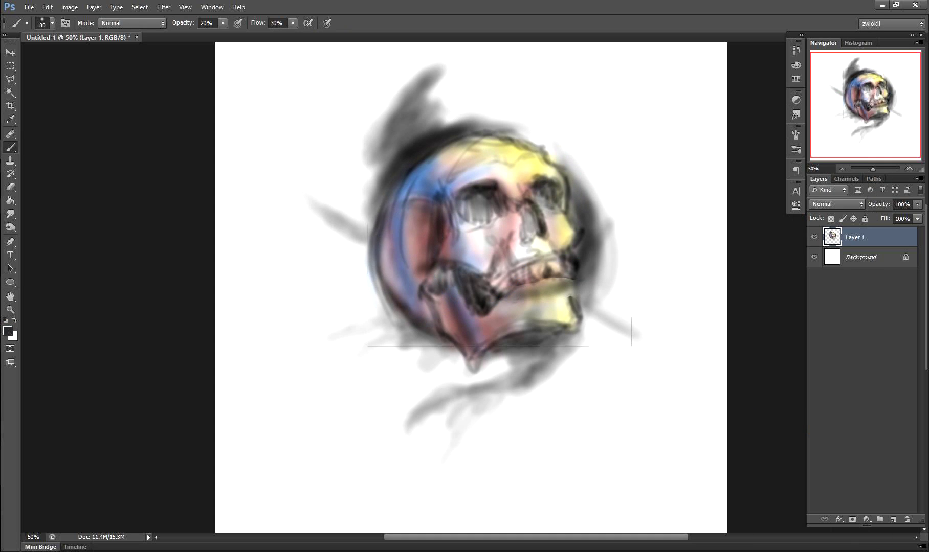
mouse_move(368, 205)
mouse_down()
mouse_move(429, 102)
mouse_move(379, 169)
mouse_move(373, 312)
mouse_up()
key(shift+alt+m)
key(3)
drag(384, 184, 363, 312)
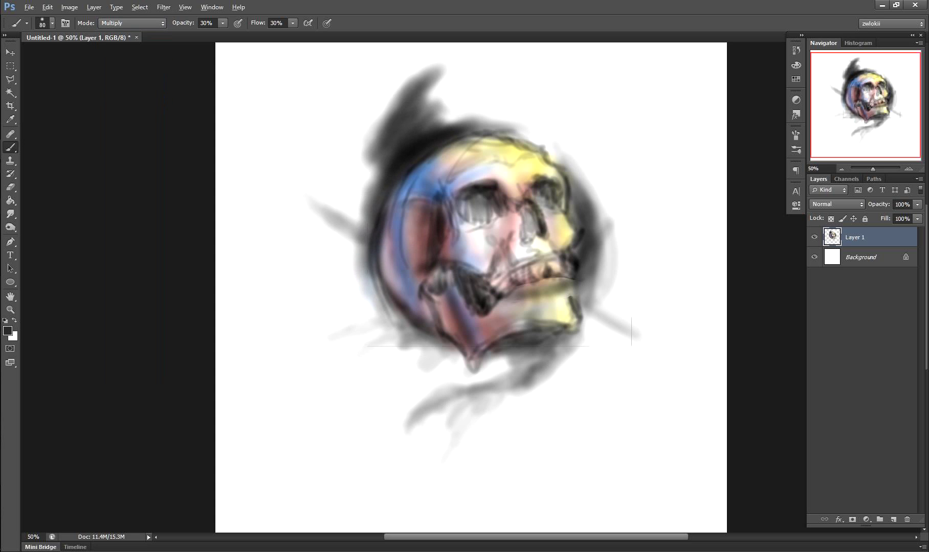
mouse_move(439, 215)
mouse_down()
mouse_move(414, 297)
mouse_move(527, 210)
mouse_move(526, 245)
mouse_move(557, 261)
mouse_up()
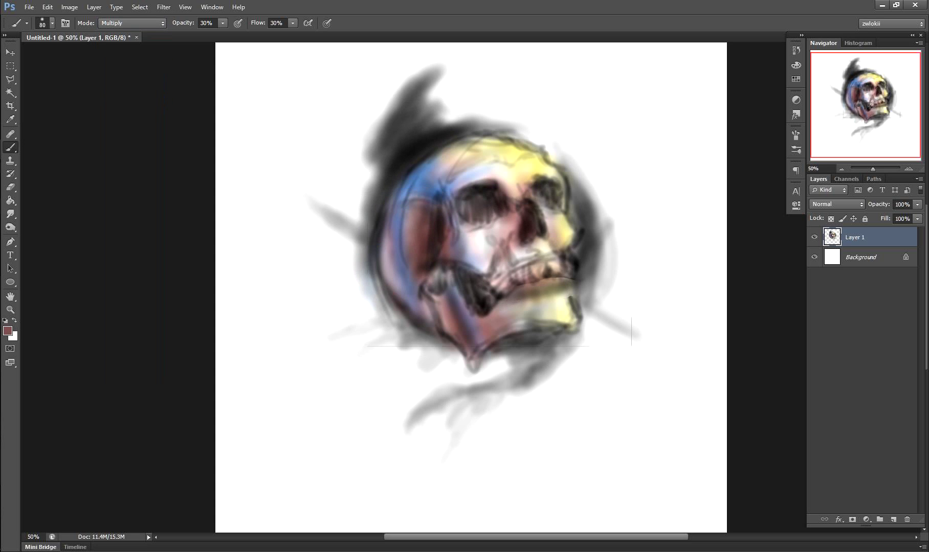
Deepen the eye sockets, nose and teeth, and add dark shading around the skull.
drag(480, 271, 572, 306)
drag(588, 159, 573, 328)
mouse_move(542, 138)
mouse_down()
mouse_move(609, 297)
mouse_move(475, 368)
mouse_up()
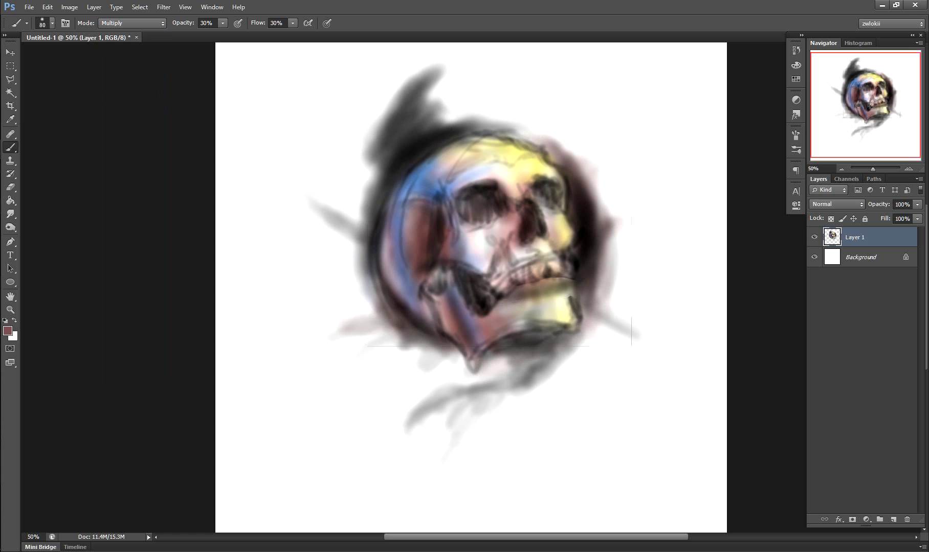
drag(399, 251, 348, 332)
At 100% zoom with a 20 px brush, darken the cheek, nasal area, teeth and jaw.
click(52, 22)
key(Return)
key(ctrl+1)
key(bracketright)
key(bracketright)
key(bracketright)
mouse_move(427, 189)
mouse_down()
mouse_move(494, 258)
mouse_move(547, 212)
mouse_move(659, 194)
mouse_up()
drag(503, 282, 572, 214)
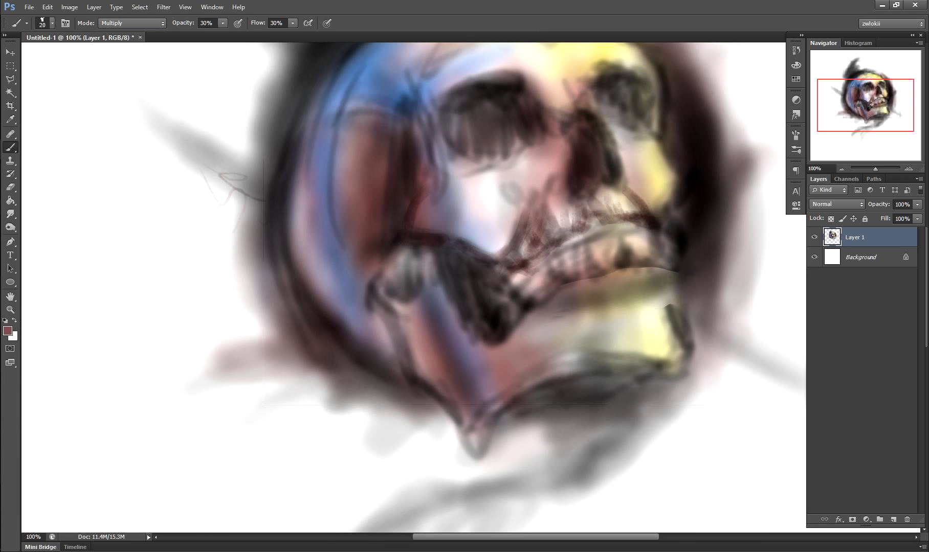
mouse_move(521, 323)
mouse_down()
mouse_move(639, 271)
mouse_move(647, 307)
mouse_up()
Return to Normal blending and darken the lower jaw, left cheek and upper-left of the mouth.
key(alt+shift+n)
mouse_move(486, 394)
mouse_down()
mouse_move(611, 346)
mouse_move(593, 352)
mouse_up()
drag(409, 251, 389, 302)
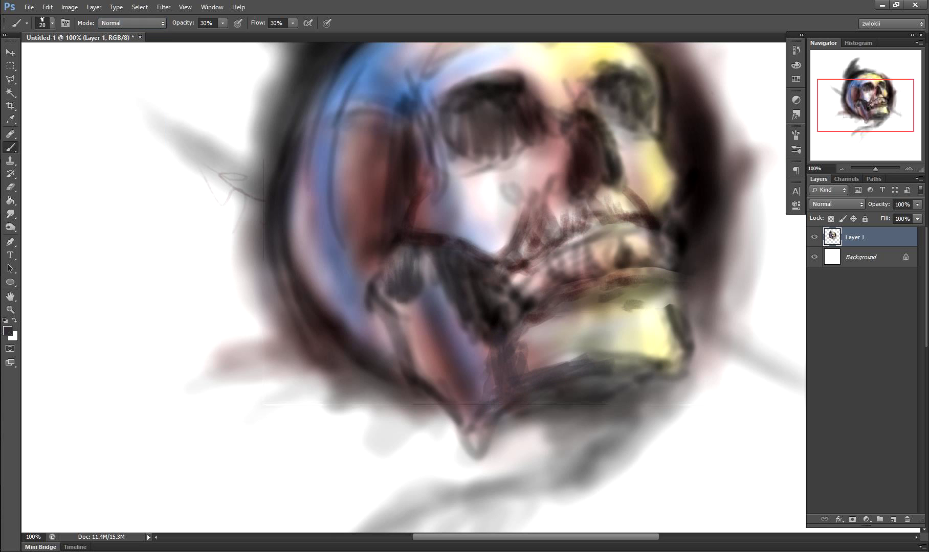
drag(378, 250, 412, 292)
drag(358, 374, 402, 299)
drag(350, 276, 378, 255)
Draw thin dark contour lines with a 4 px brush along the left side, chin and lower jaw.
key(bracketleft)
key(bracketleft)
key(bracketleft)
drag(404, 368, 327, 297)
drag(306, 205, 358, 332)
mouse_move(358, 368)
mouse_down()
mouse_move(470, 455)
mouse_move(634, 379)
mouse_up()
drag(639, 317, 645, 363)
key(ctrl+plus)
Outline the eye socket in light pink, then fill it and the area below with dark strokes.
mouse_move(511, 138)
mouse_down()
mouse_move(517, 250)
mouse_move(491, 256)
mouse_up()
alt+click(460, 230)
mouse_move(483, 215)
mouse_down()
mouse_move(470, 255)
mouse_move(450, 95)
mouse_move(440, 266)
mouse_up()
alt+click(455, 205)
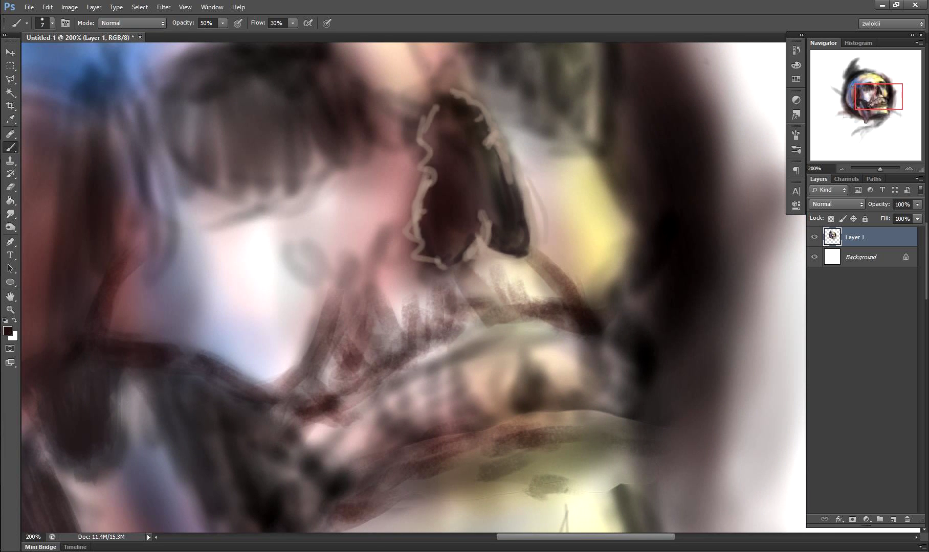
drag(409, 189, 511, 312)
drag(481, 320, 519, 307)
mouse_move(468, 279)
mouse_down()
mouse_move(558, 310)
mouse_move(534, 363)
mouse_up()
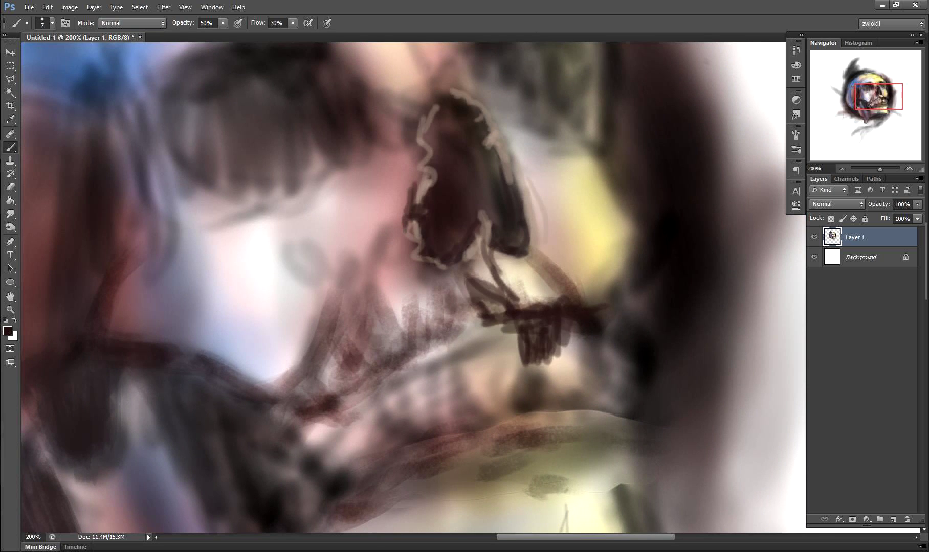
Paint light tan strokes at the jaw and add dark strokes near the upper eye socket at 20% opacity.
alt+click(567, 317)
drag(562, 314, 629, 369)
drag(596, 306, 642, 248)
drag(414, 133, 358, 194)
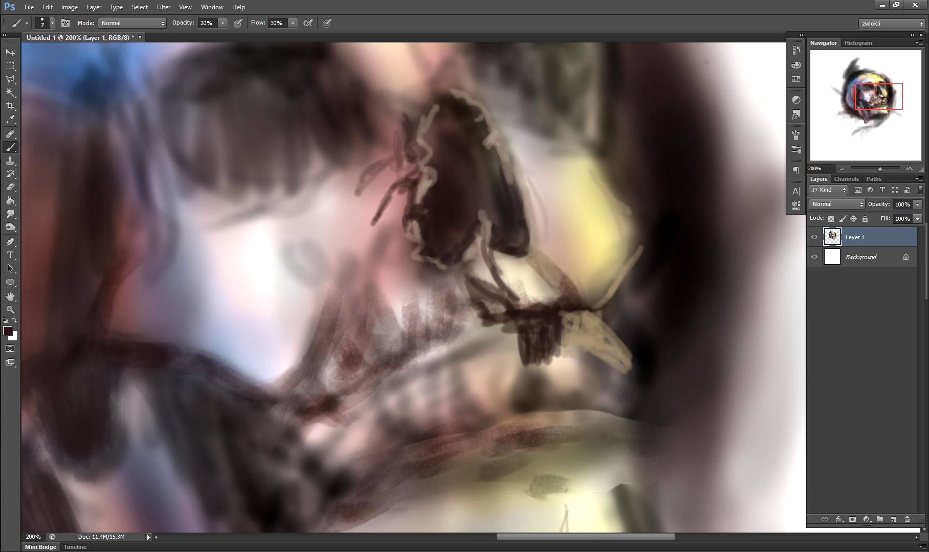
key(2)
drag(358, 153, 369, 245)
Draw a dark tendril above the eye socket and darken the right eye socket into a deep hollow.
drag(383, 112, 327, 189)
drag(416, 132, 442, 194)
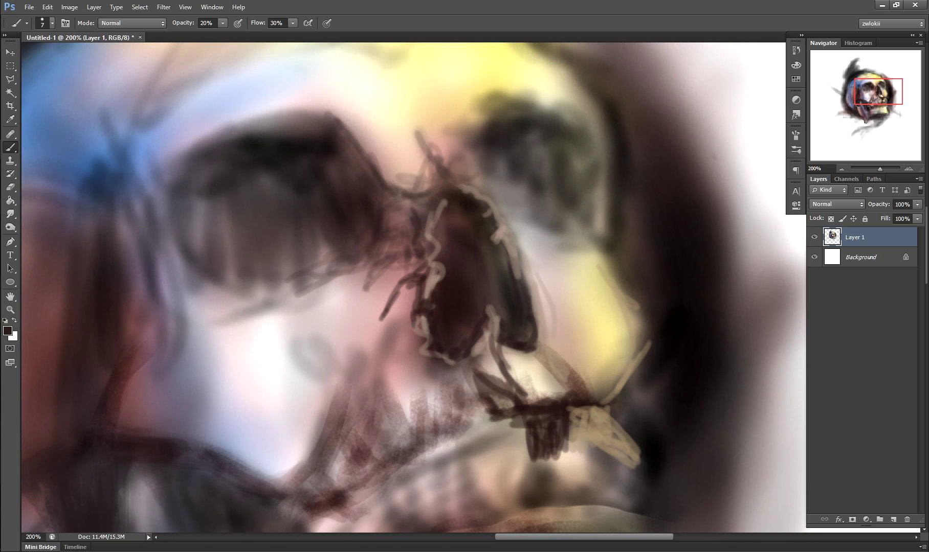
drag(396, 151, 440, 169)
drag(481, 128, 453, 169)
mouse_move(511, 115)
mouse_down()
mouse_move(588, 240)
mouse_move(470, 174)
mouse_up()
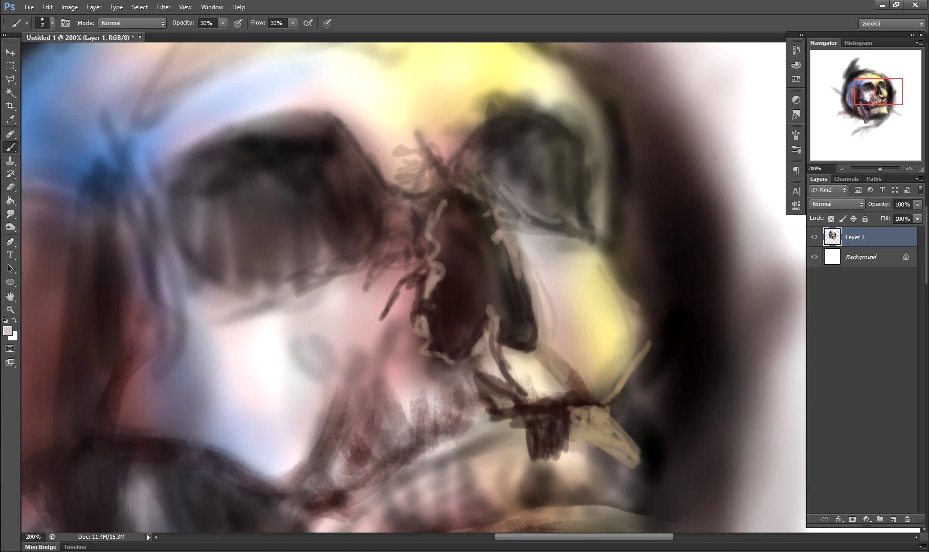
key(ctrl+minus)
key(ctrl+minus)
alt+click(471, 300)
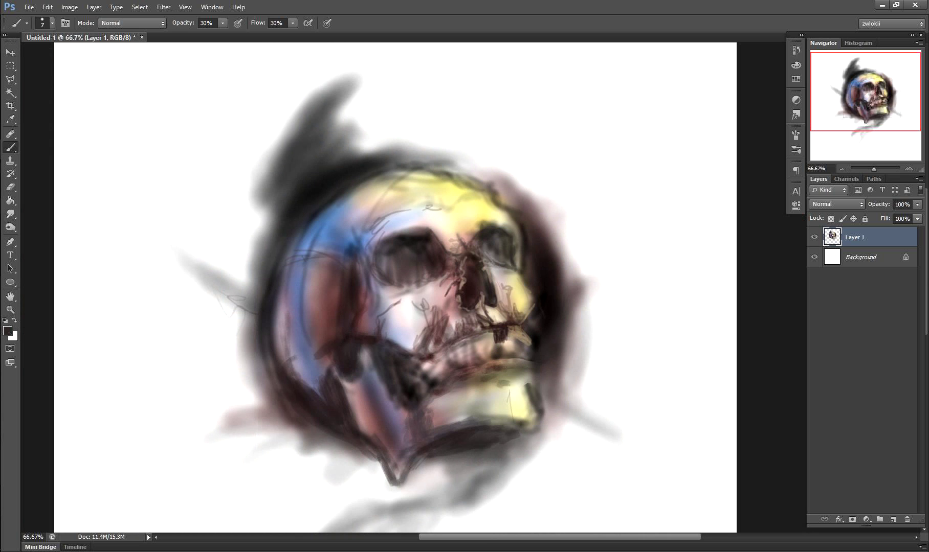
Zoom in on the mouth and paint pale upper tooth shapes at 40% opacity.
key(ctrl+plus)
key(ctrl+plus)
drag(460, 358, 450, 133)
drag(532, 215, 535, 258)
drag(501, 225, 499, 276)
drag(460, 241, 458, 312)
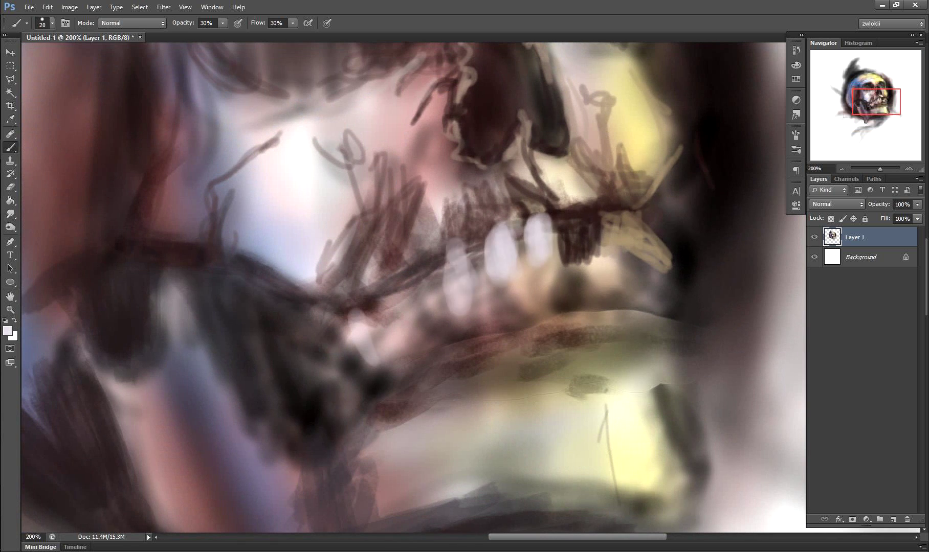
drag(415, 279, 417, 324)
drag(373, 305, 369, 347)
key(bracketleft)
key(bracketleft)
key(bracketleft)
key(4)
drag(340, 314, 379, 353)
Outline the upper teeth in dark paint and add dark gaps between the middle teeth.
drag(393, 296, 350, 363)
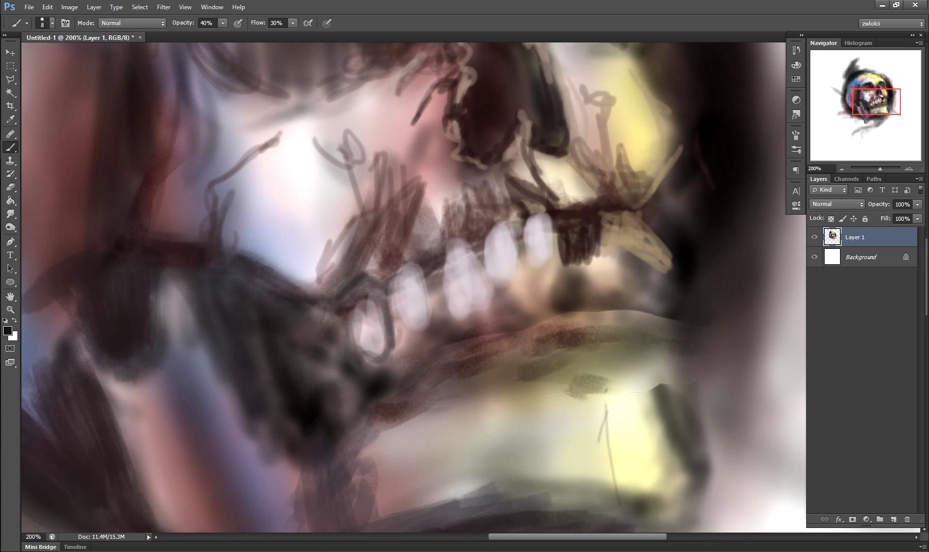
mouse_move(347, 289)
mouse_down()
mouse_move(529, 212)
mouse_move(519, 287)
mouse_up()
drag(498, 220, 491, 299)
drag(489, 241, 443, 317)
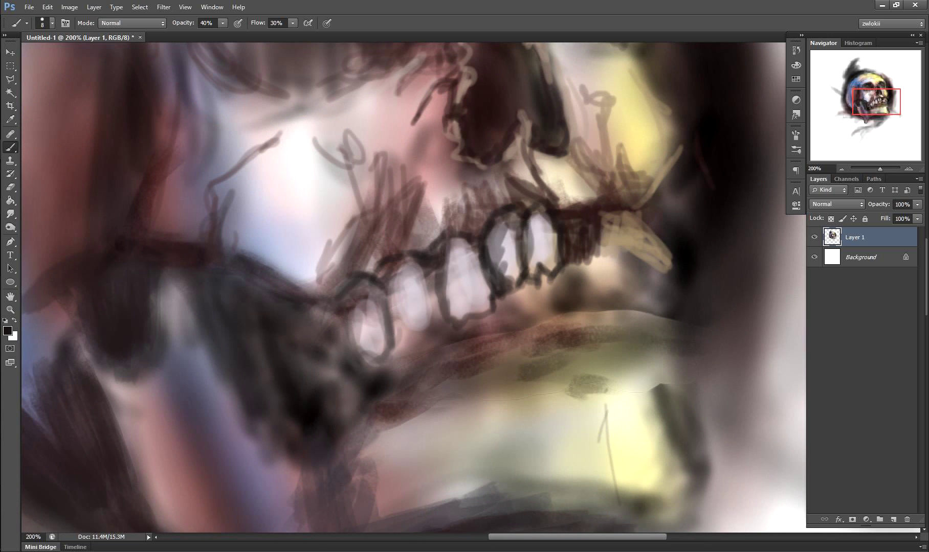
drag(435, 149, 437, 245)
mouse_move(450, 241)
mouse_down()
mouse_move(449, 312)
mouse_move(394, 338)
mouse_move(453, 328)
mouse_up()
drag(396, 304, 358, 363)
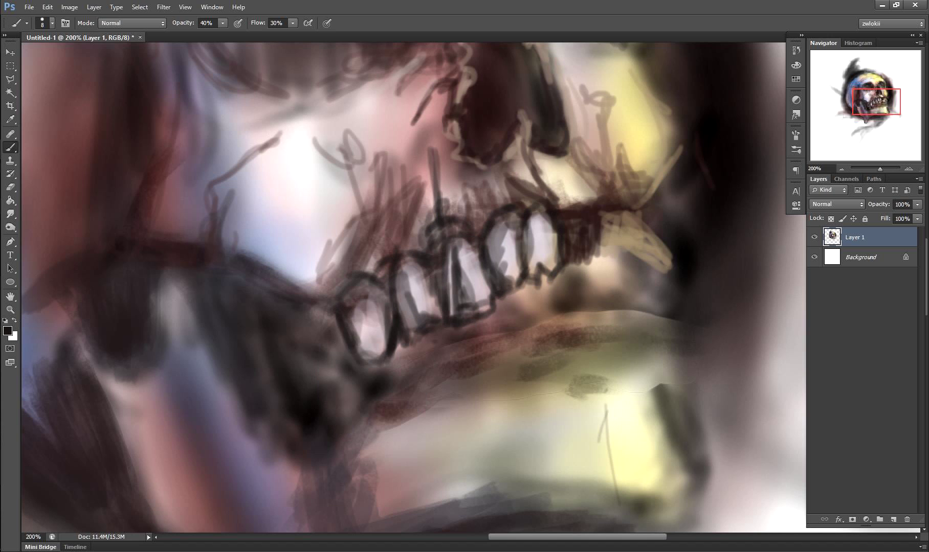
Paint and outline the left teeth, then darken the upper lip with long strokes.
key(x)
drag(317, 306, 335, 358)
drag(287, 328, 307, 376)
key(x)
drag(276, 284, 225, 312)
mouse_move(205, 256)
mouse_down()
mouse_move(332, 302)
mouse_move(388, 261)
mouse_up()
drag(333, 223, 328, 292)
drag(389, 207, 378, 297)
drag(307, 240, 286, 297)
drag(225, 261, 294, 317)
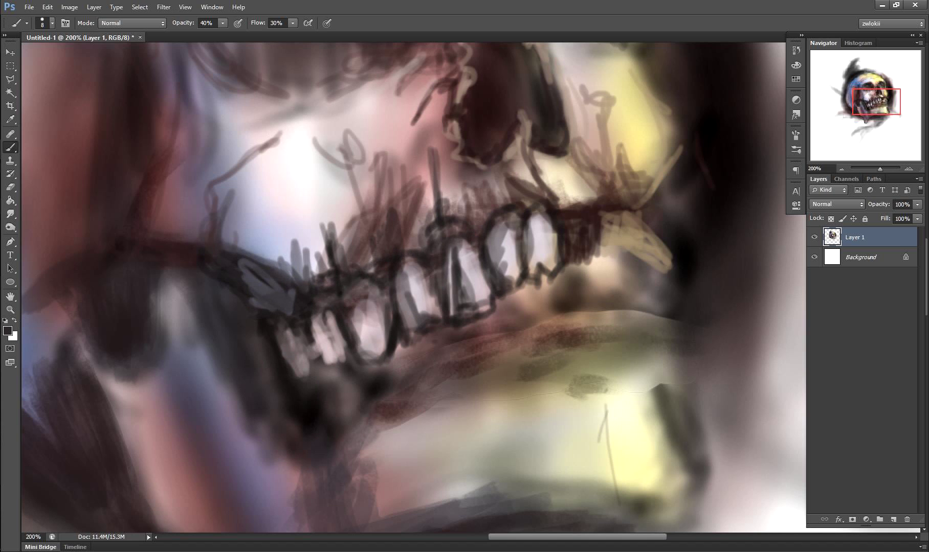
Paint pale right-side teeth and outline them, the lower teeth and lip in black.
drag(593, 215, 680, 281)
key(x)
drag(598, 153, 644, 251)
drag(639, 215, 665, 258)
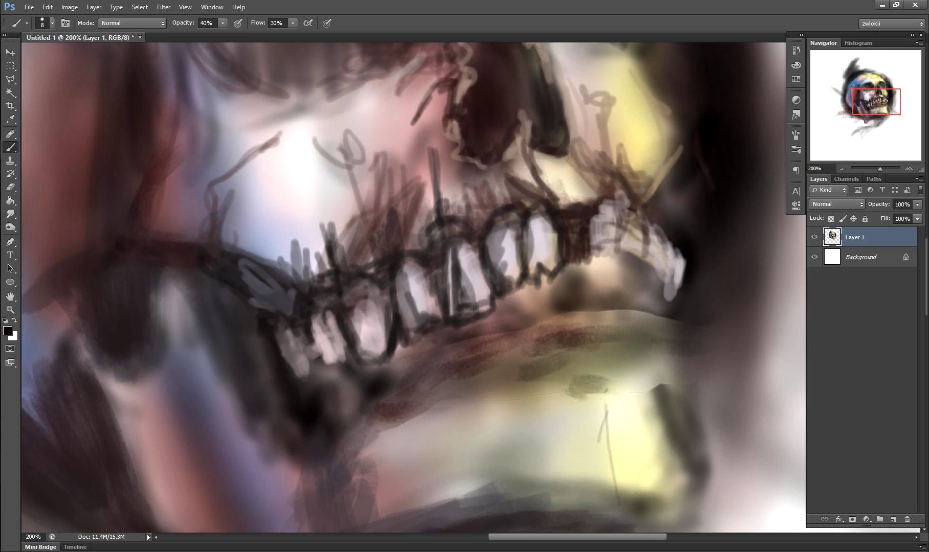
drag(570, 243, 629, 294)
key(bracketright)
key(bracketright)
key(bracketright)
drag(657, 253, 488, 332)
drag(682, 264, 388, 381)
drag(419, 327, 317, 394)
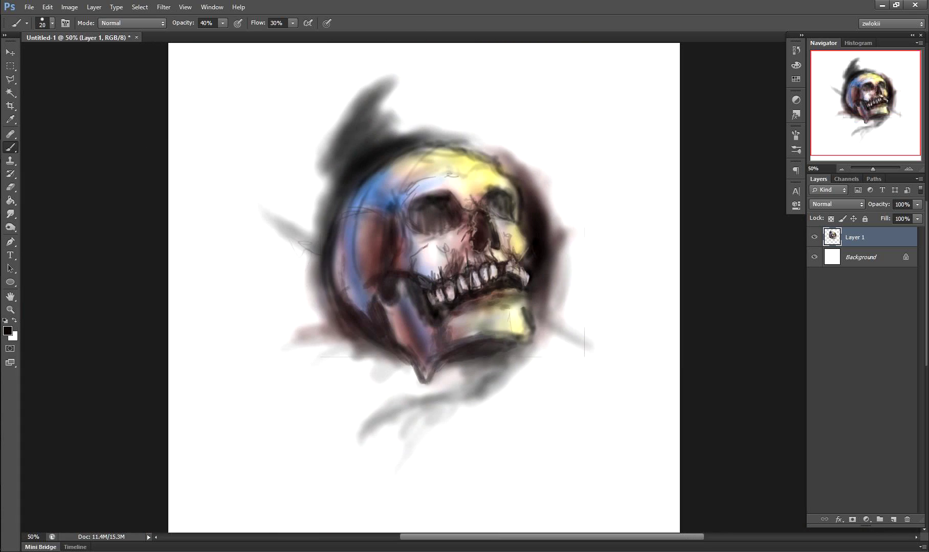
Paint pale lower teeth along the jaw with a slightly larger brush.
key(bracketright)
drag(517, 288, 519, 348)
drag(477, 303, 473, 363)
mouse_move(432, 325)
mouse_down()
mouse_move(427, 364)
mouse_move(361, 381)
mouse_up()
drag(600, 253, 595, 309)
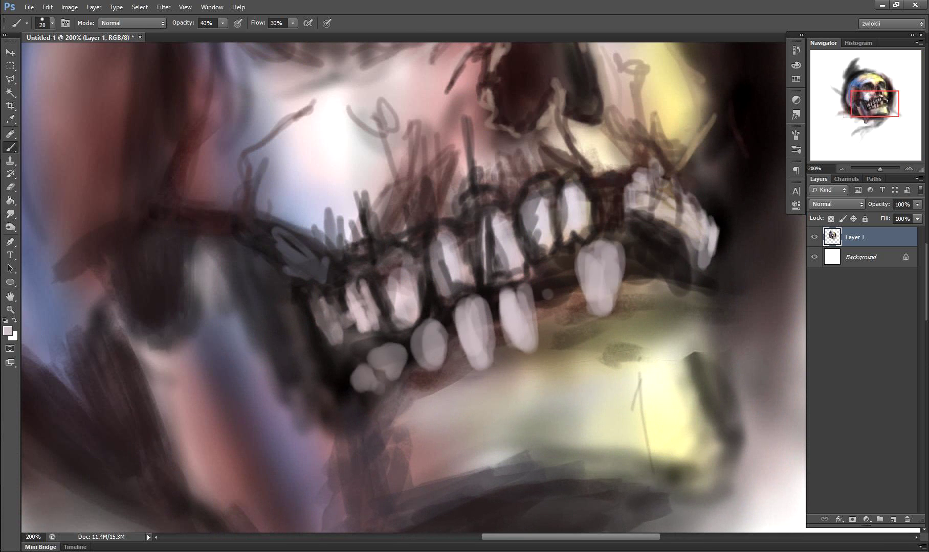
mouse_move(647, 259)
mouse_down()
mouse_move(645, 317)
mouse_move(640, 312)
mouse_up()
Outline the lower teeth in black with a smaller brush.
key(x)
key(bracketleft)
key(bracketleft)
drag(598, 284, 604, 323)
drag(649, 271, 644, 328)
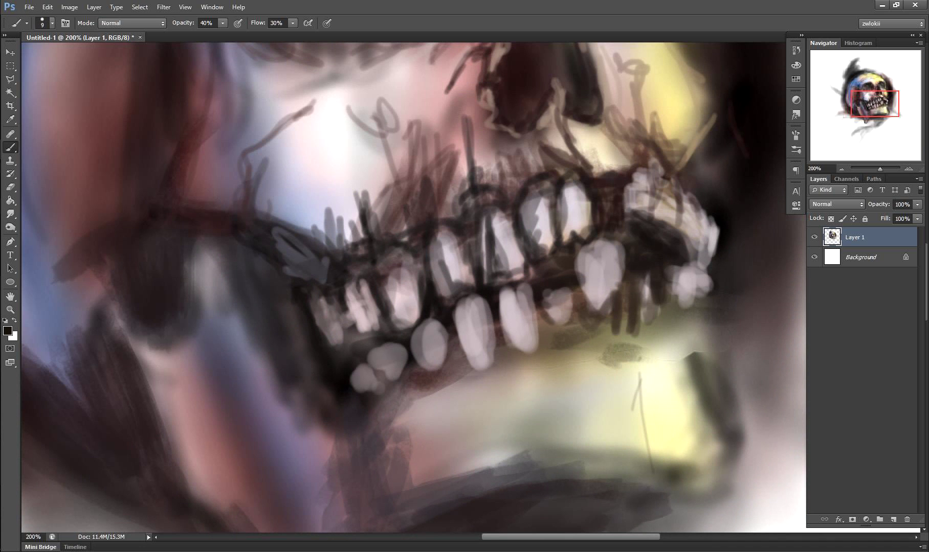
drag(568, 276, 542, 327)
drag(553, 292, 511, 360)
drag(542, 315, 447, 379)
drag(460, 320, 366, 358)
drag(489, 297, 396, 345)
mouse_move(631, 235)
mouse_down()
mouse_move(575, 286)
mouse_move(575, 324)
mouse_up()
Check the whole canvas, then zoom back in and stroke a dark jaw outline.
key(ctrl+0)
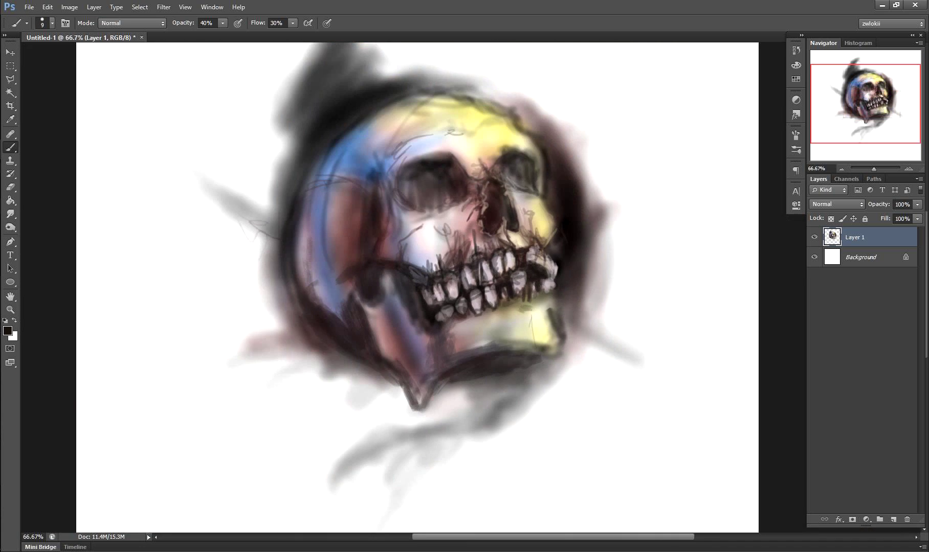
key(ctrl+plus)
key(ctrl+plus)
drag(654, 204, 514, 417)
Stroke the jaw outline dark and add a vertical line and small swirl on the lower jaw.
drag(665, 235, 685, 404)
drag(409, 416, 312, 483)
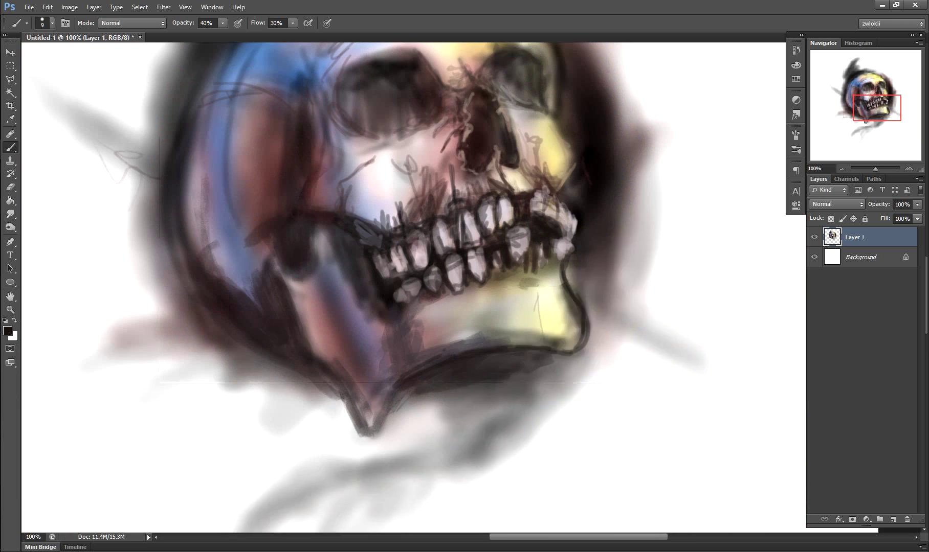
key(ctrl+minus)
drag(522, 339, 526, 407)
drag(511, 368, 506, 380)
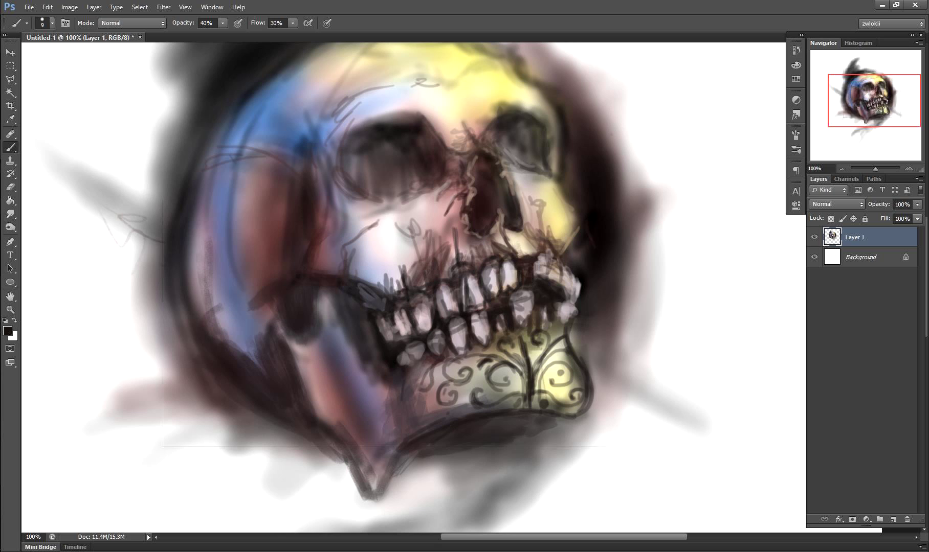
Outline the jaw's right edge, bottom and lower-left chin, and add swirls on the left jaw.
drag(596, 394, 547, 440)
drag(572, 348, 593, 443)
drag(439, 445, 388, 484)
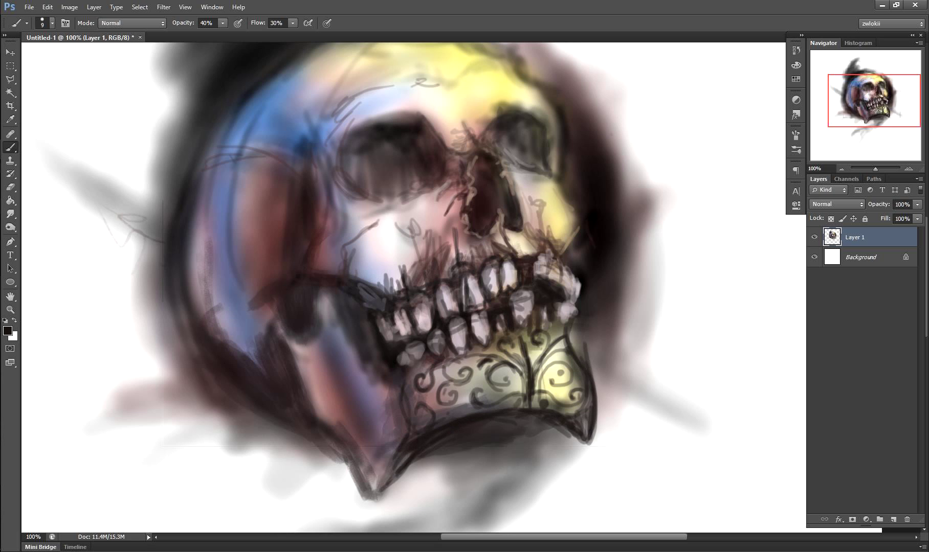
mouse_move(582, 315)
mouse_down()
mouse_move(601, 420)
mouse_move(588, 445)
mouse_up()
mouse_move(409, 453)
mouse_down()
mouse_move(350, 499)
mouse_move(281, 333)
mouse_move(253, 299)
mouse_up()
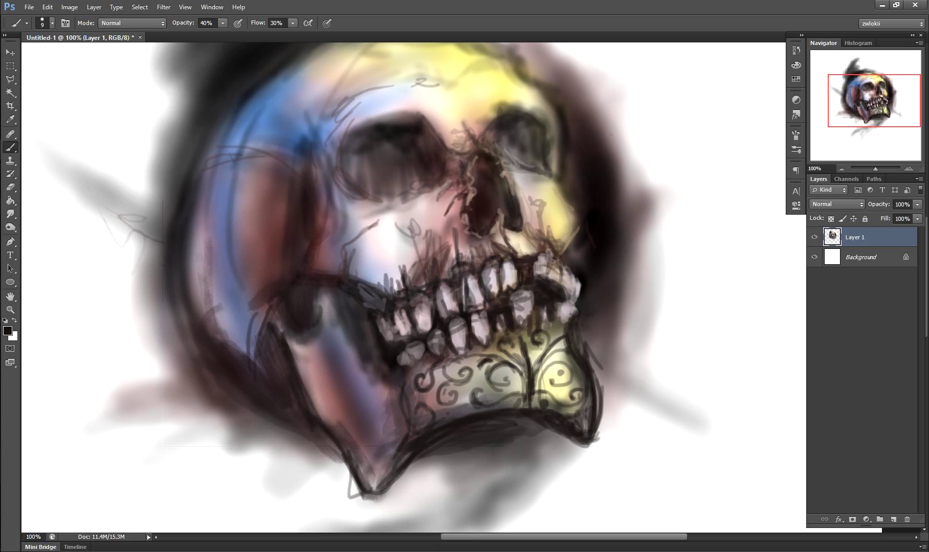
drag(302, 329, 327, 355)
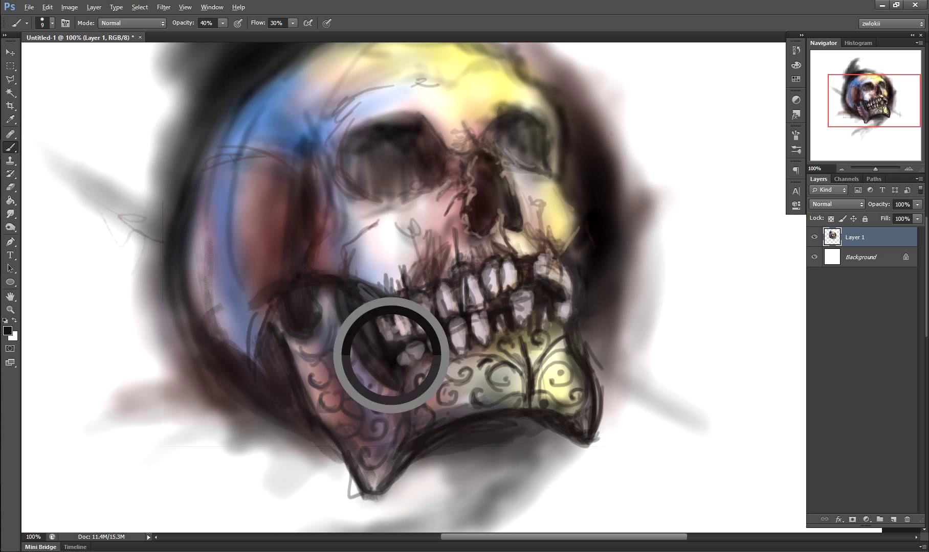
Draw black swirl scrollwork on the left cheek near the teeth.
key(ctrl+0)
key(ctrl+1)
scroll(404, 292, up, 3)
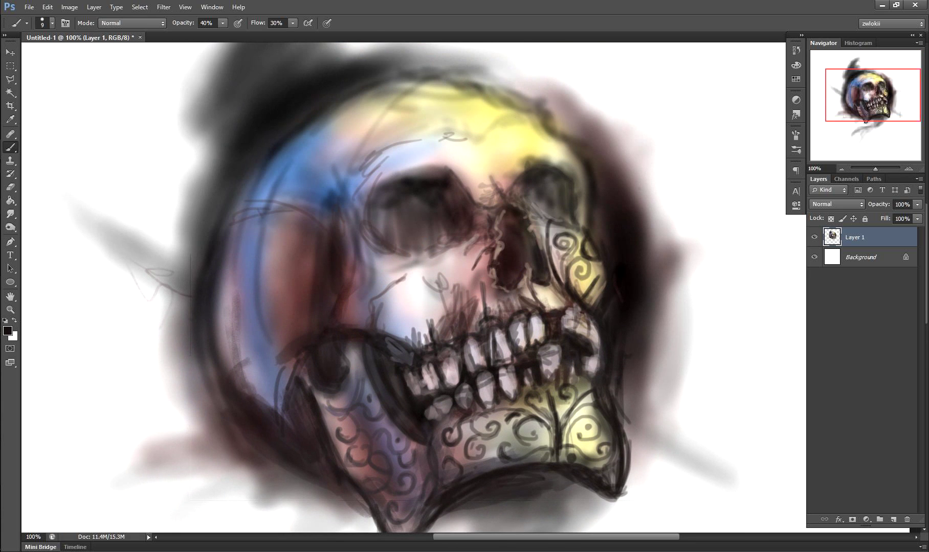
drag(415, 308, 449, 352)
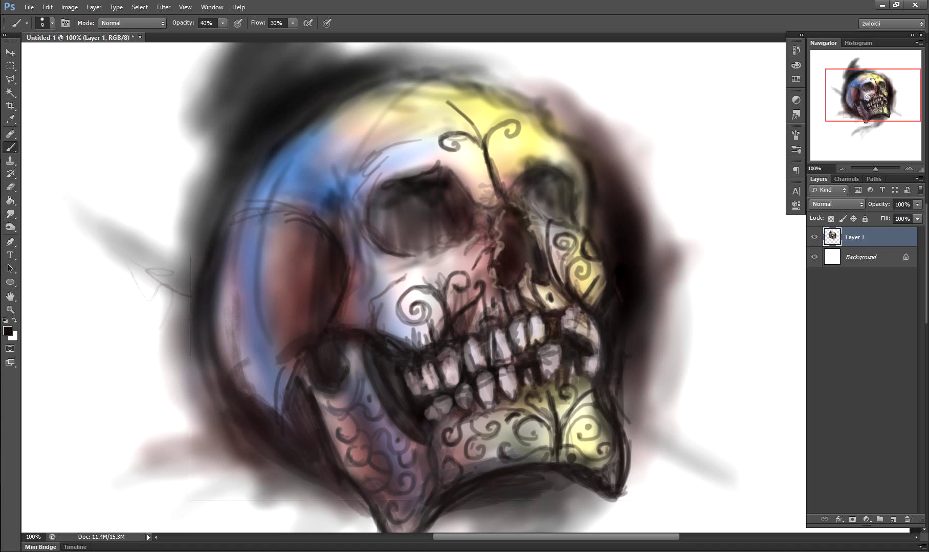
Trace the skull's outer contour in bold black with a larger brush at 10% opacity.
mouse_move(397, 71)
mouse_down()
mouse_move(493, 189)
mouse_move(588, 195)
mouse_move(219, 235)
mouse_up()
key(bracketright)
key(bracketright)
drag(360, 77, 217, 215)
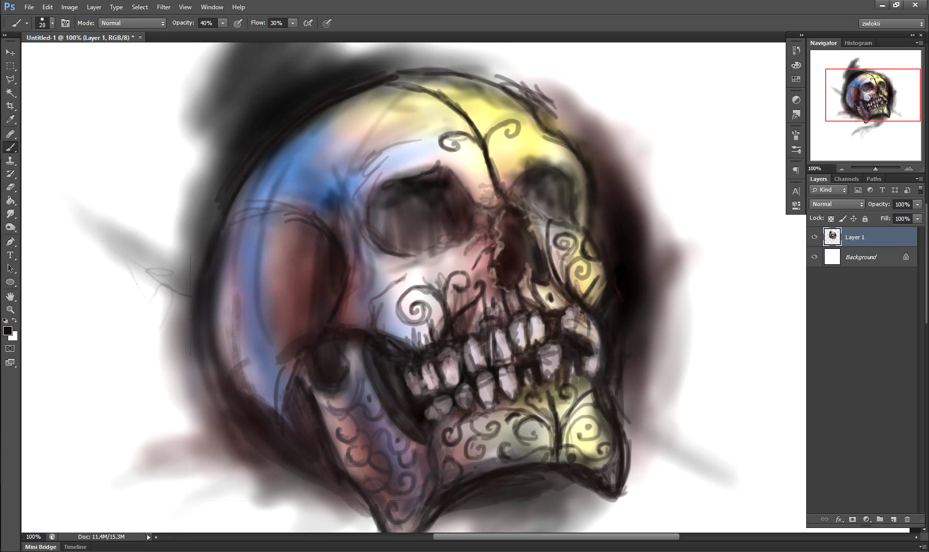
key(bracketright)
key(1)
drag(461, 67, 603, 154)
drag(634, 322, 629, 440)
drag(245, 107, 158, 302)
Darken the skull's left contour and deepen both eye sockets.
drag(225, 149, 192, 240)
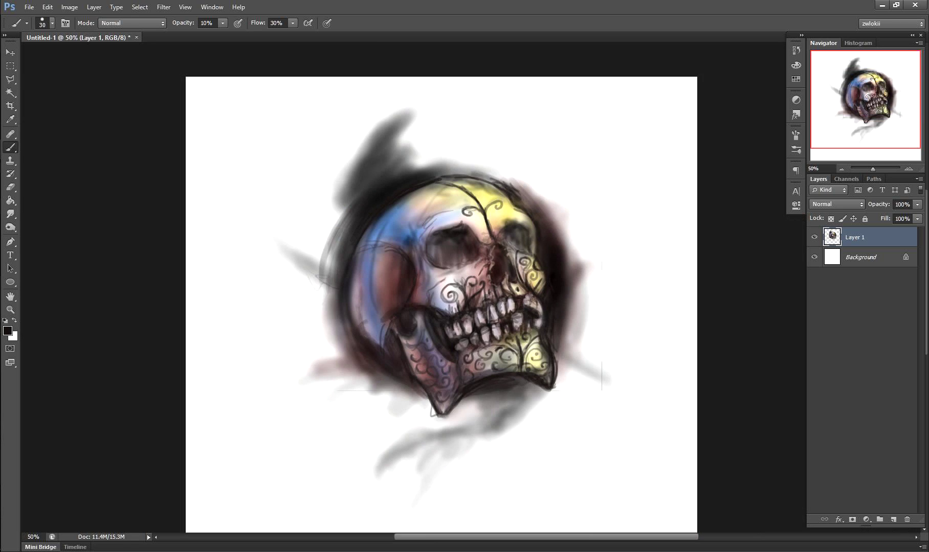
drag(404, 184, 476, 235)
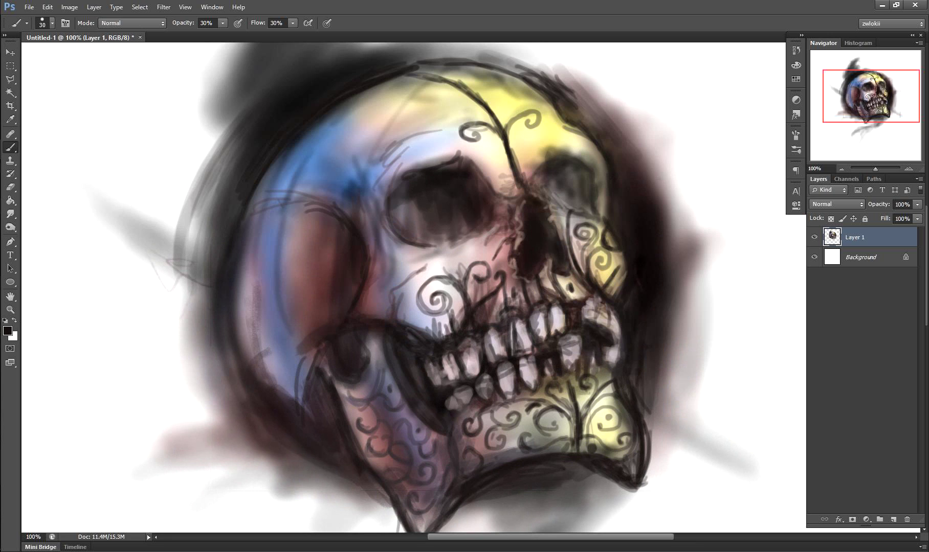
drag(419, 214, 486, 258)
drag(389, 205, 461, 158)
mouse_move(542, 174)
mouse_down()
mouse_move(598, 204)
mouse_move(613, 185)
mouse_up()
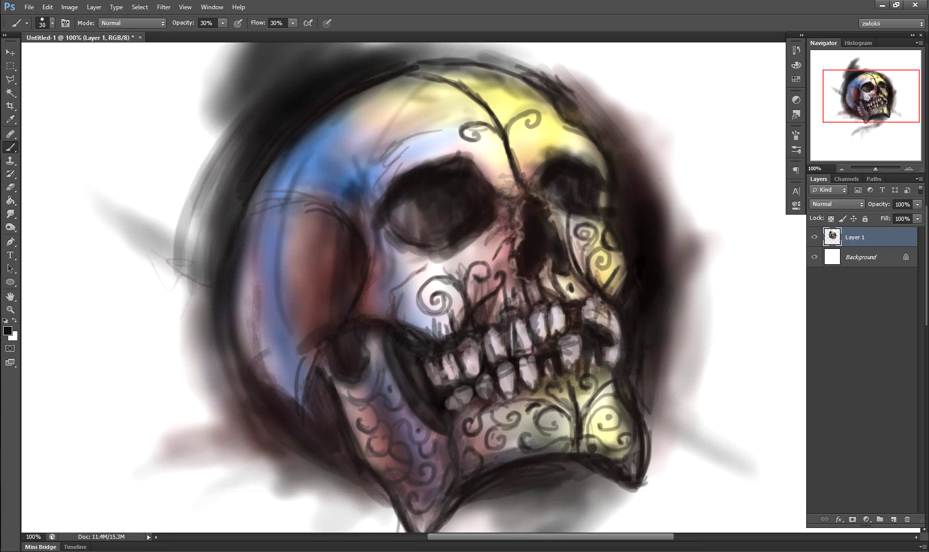
Glaze the left cheek dark red-brown at low opacity.
key(1)
alt+click(286, 240)
mouse_move(307, 214)
mouse_down()
mouse_move(250, 389)
mouse_move(256, 348)
mouse_up()
Set the brush to Multiply mode and glaze the left skull side blue with a larger brush.
click(131, 23)
click(118, 92)
key(])
alt+click(307, 153)
drag(307, 215, 286, 388)
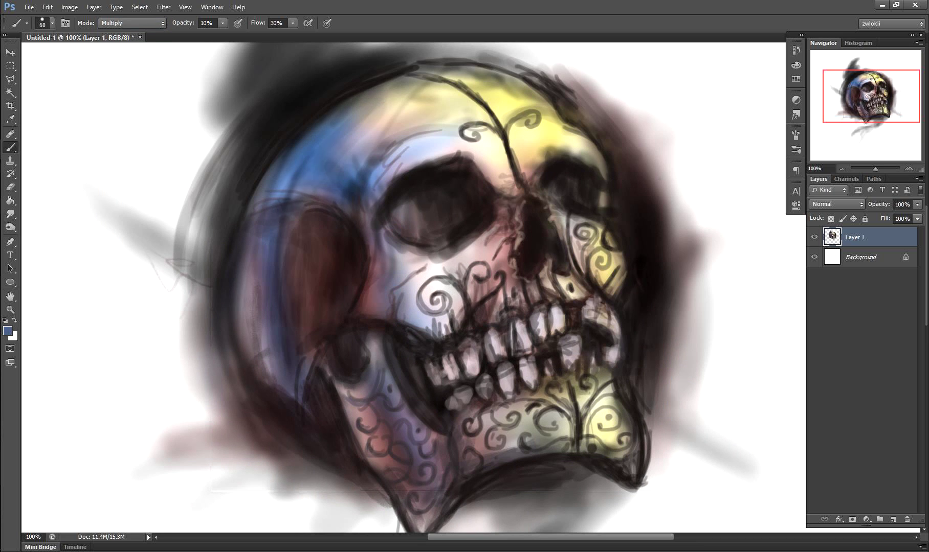
drag(379, 92, 435, 327)
drag(353, 127, 450, 332)
Extend the blue glaze over cheek, jaw, cranium, nasal area and teeth, darkening the left edge.
drag(419, 409, 562, 460)
drag(573, 297, 511, 98)
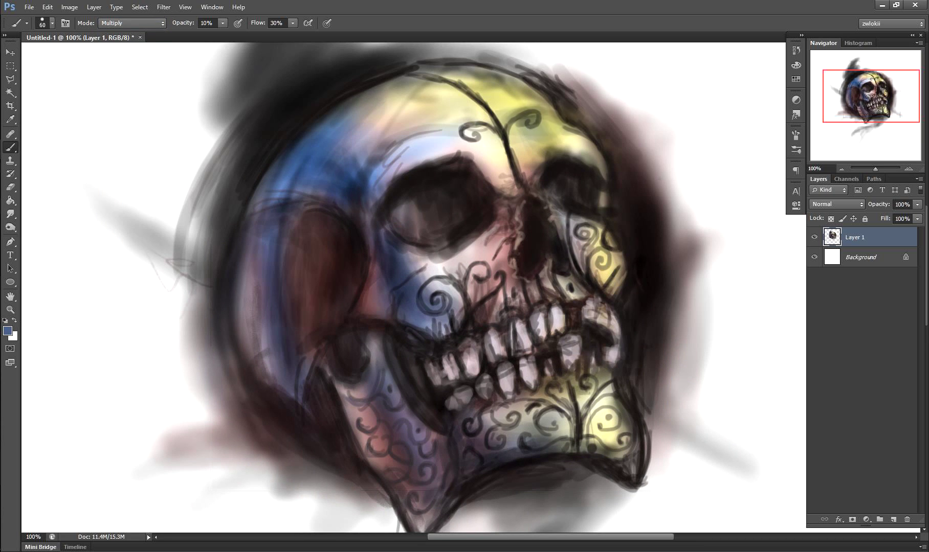
drag(332, 133, 266, 276)
drag(460, 82, 511, 281)
drag(429, 358, 557, 317)
drag(435, 389, 613, 317)
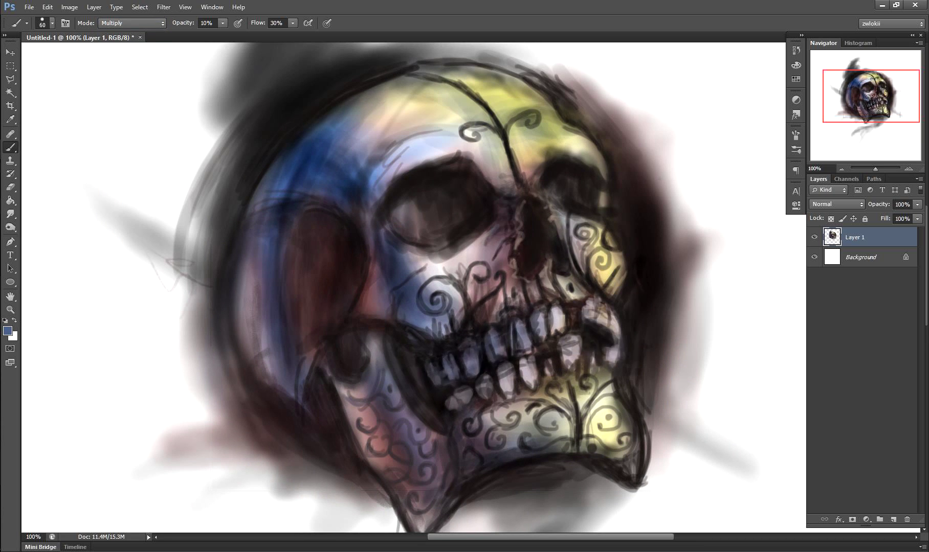
drag(558, 317, 624, 409)
key(ctrl+minus)
key(ctrl+minus)
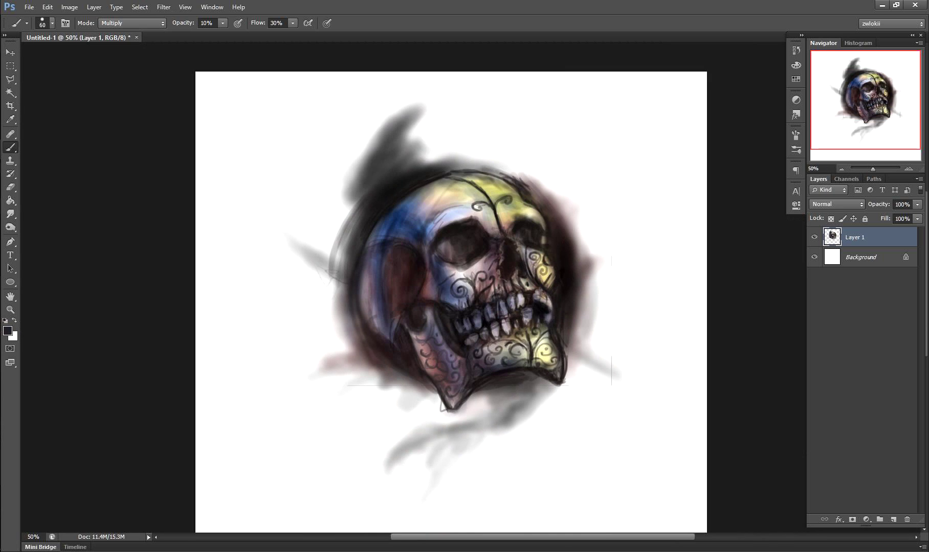
mouse_move(340, 194)
mouse_down()
mouse_move(420, 399)
mouse_move(435, 404)
mouse_up()
Add a new layer and paint light curved strokes at the skull's lower left.
key(ctrl+shift+alt+n)
key(x)
key(6)
key(bracketleft)
key(bracketleft)
key(bracketleft)
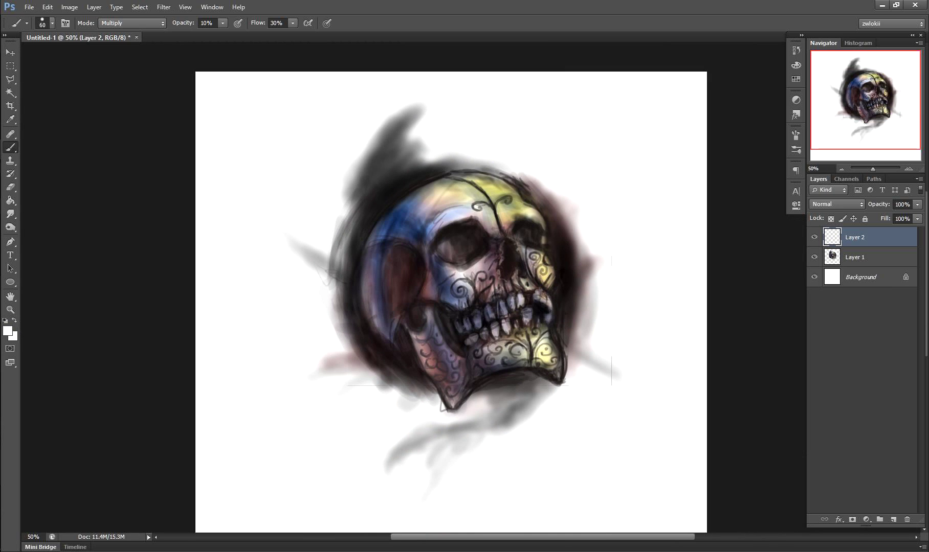
drag(317, 353, 399, 378)
drag(348, 348, 409, 389)
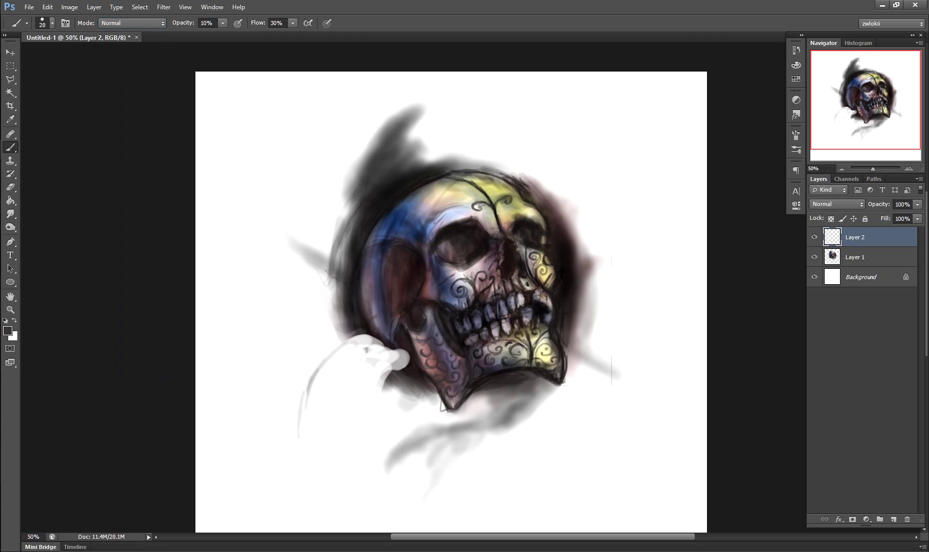
key(bracketright)
key(bracketright)
mouse_move(404, 348)
mouse_down()
mouse_move(304, 455)
mouse_move(355, 384)
mouse_move(322, 394)
mouse_move(301, 440)
mouse_move(378, 384)
mouse_move(307, 442)
mouse_up()
Paint grey smoky swirls left of and beneath the skull.
drag(338, 399, 381, 435)
drag(506, 388, 371, 430)
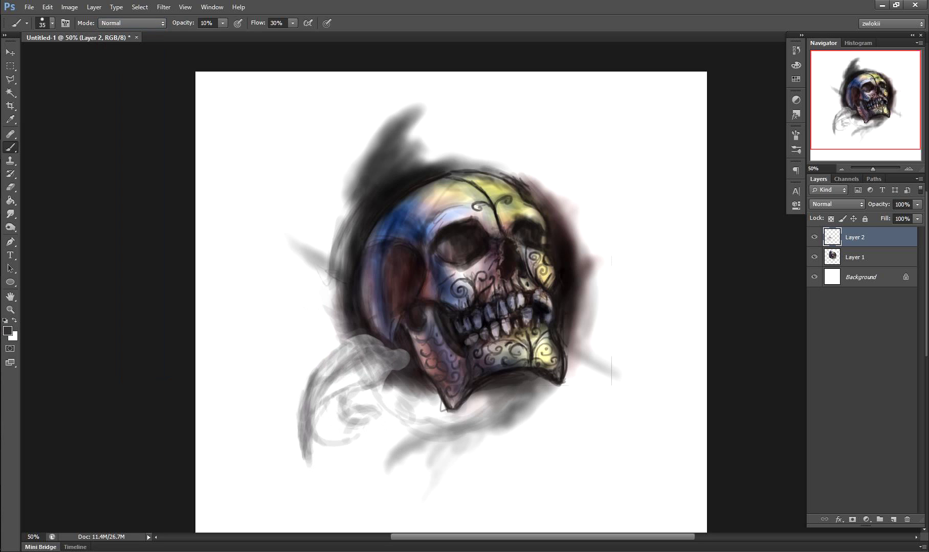
drag(353, 358, 265, 310)
drag(266, 271, 348, 358)
drag(266, 307, 340, 256)
drag(279, 230, 342, 301)
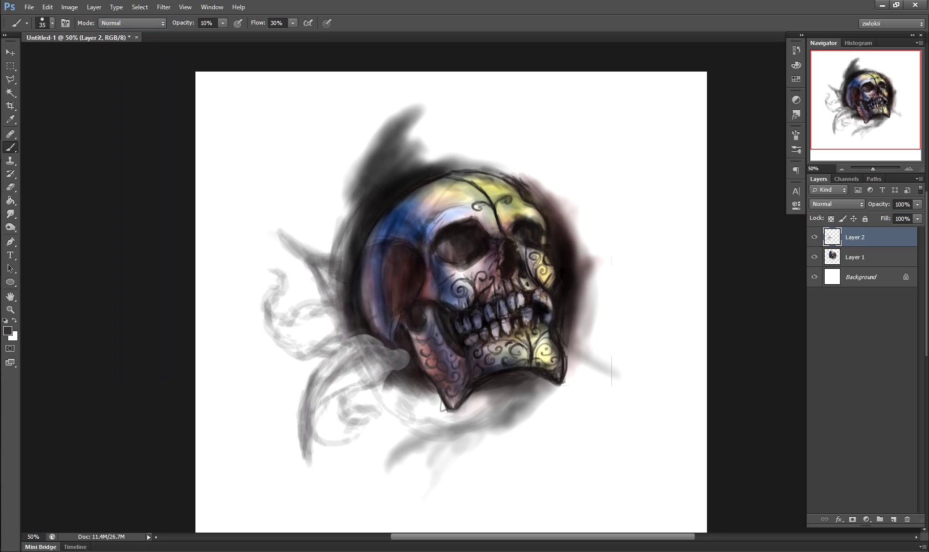
Add darker curling tendrils over the smoke with a smaller brush at 30% opacity.
key(bracketleft)
key(bracketleft)
key(bracketleft)
key(3)
drag(409, 424, 348, 404)
mouse_move(328, 363)
mouse_down()
mouse_move(394, 425)
mouse_move(310, 445)
mouse_move(358, 332)
mouse_up()
drag(342, 358, 271, 328)
drag(266, 265, 278, 333)
drag(278, 302, 349, 322)
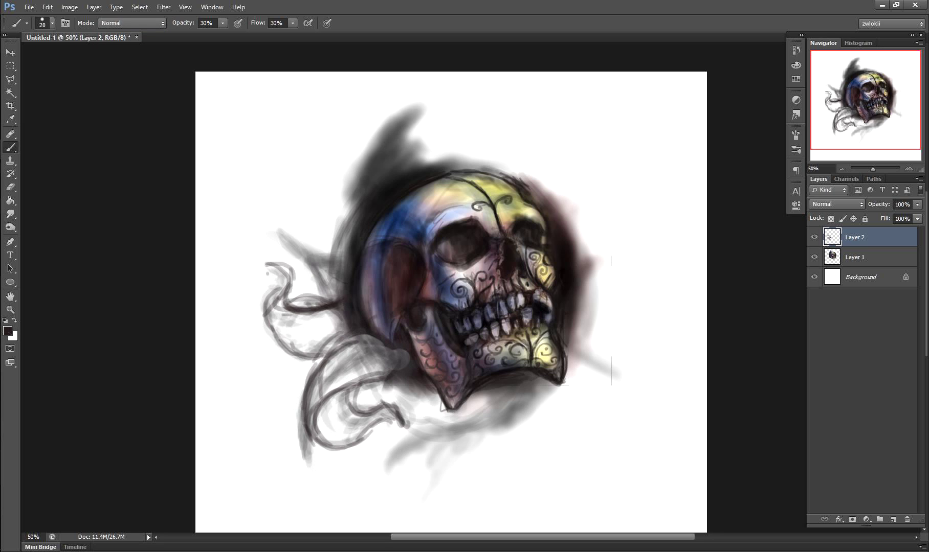
Darken the lower-left smoke swirls and cover the light streak on the skull's left edge.
mouse_move(401, 358)
mouse_down()
mouse_move(327, 381)
mouse_move(317, 440)
mouse_move(322, 424)
mouse_up()
drag(348, 389, 302, 447)
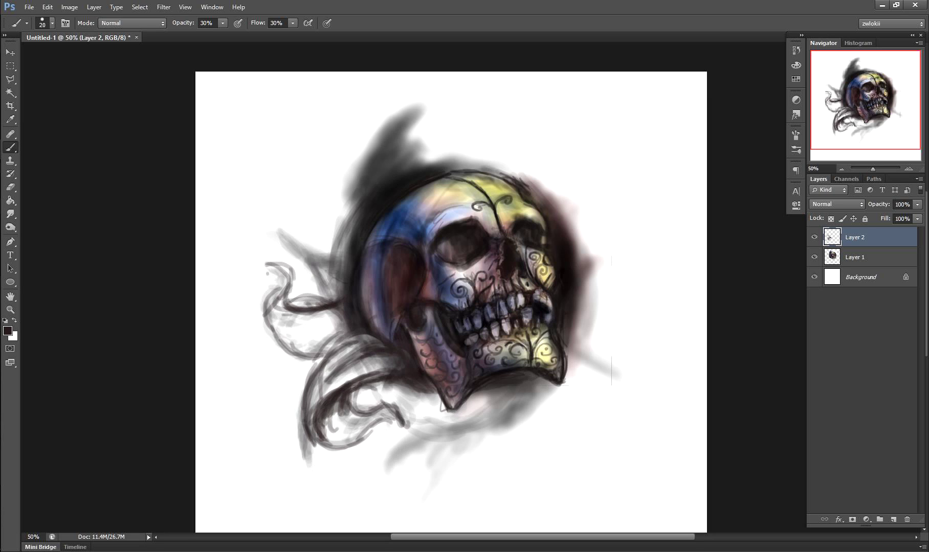
mouse_move(323, 360)
mouse_down()
mouse_move(266, 302)
mouse_move(309, 353)
mouse_up()
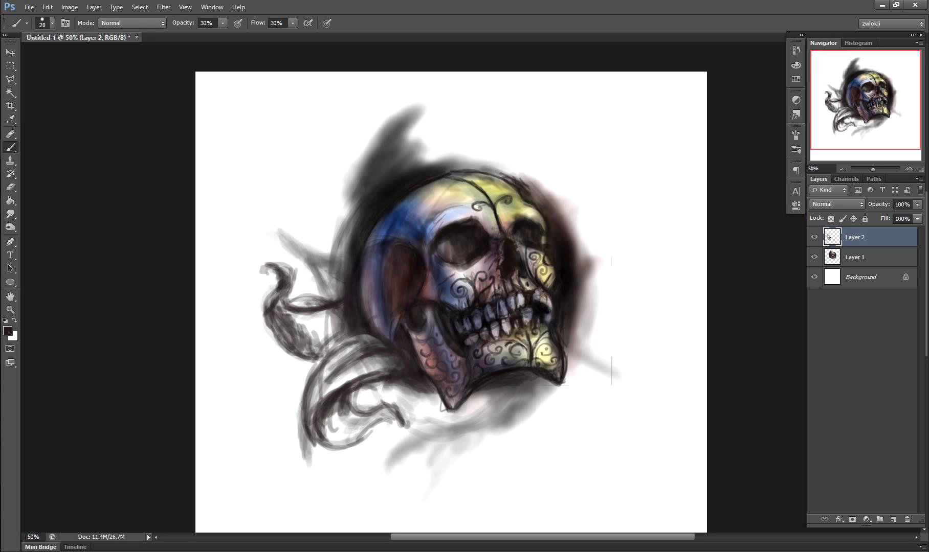
drag(331, 299, 361, 207)
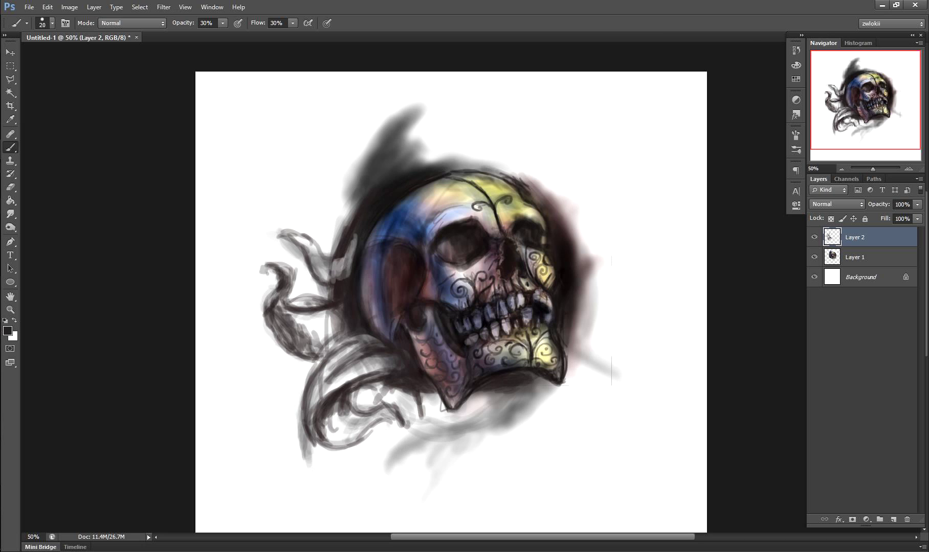
drag(314, 282, 353, 236)
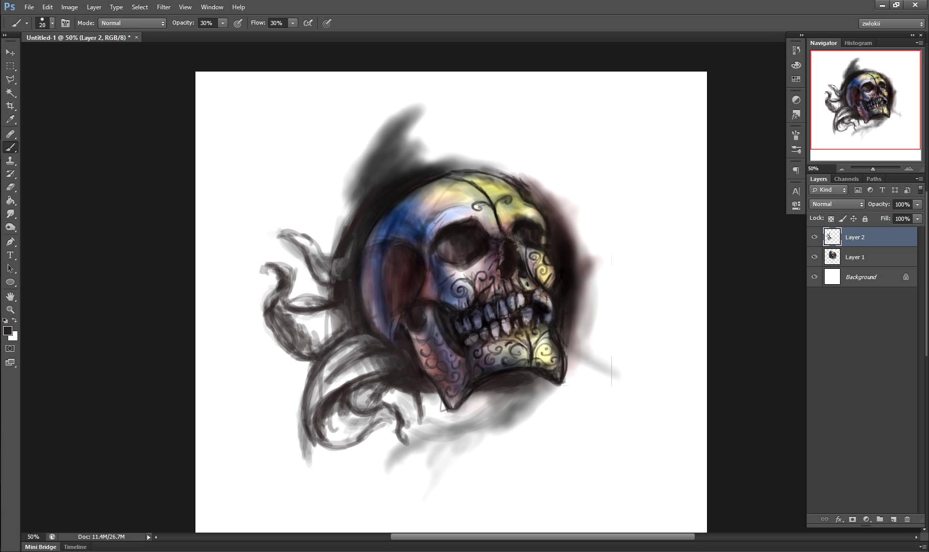
At 10% opacity with a larger brush, paint dark strokes above the skull and below the jaw.
key(1)
mouse_move(460, 136)
mouse_down()
mouse_move(430, 166)
mouse_move(485, 164)
mouse_up()
mouse_move(460, 424)
mouse_down()
mouse_move(532, 389)
mouse_move(429, 414)
mouse_up()
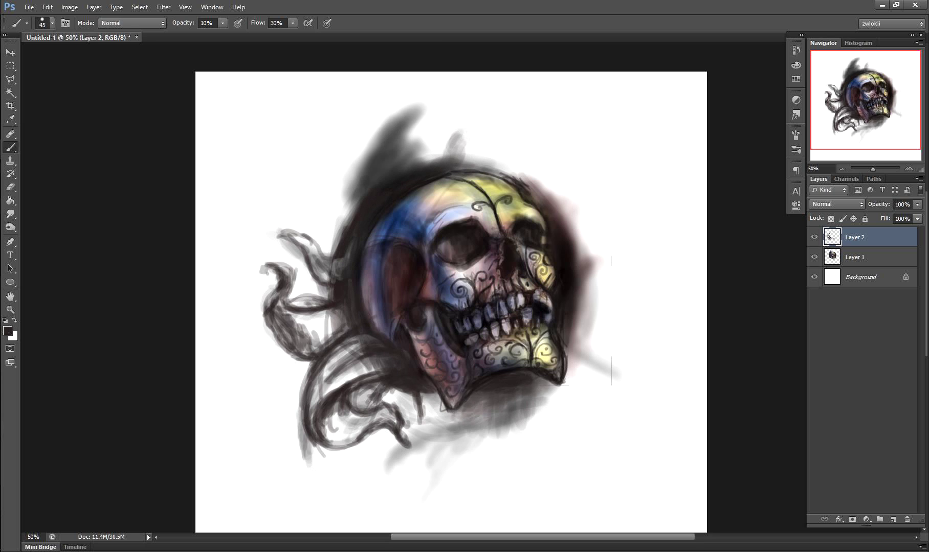
Paint white at 30% over the grey under the jaw, then re-shade it darker.
key(x)
key(3)
mouse_move(488, 420)
mouse_down()
mouse_move(427, 442)
mouse_move(394, 471)
mouse_up()
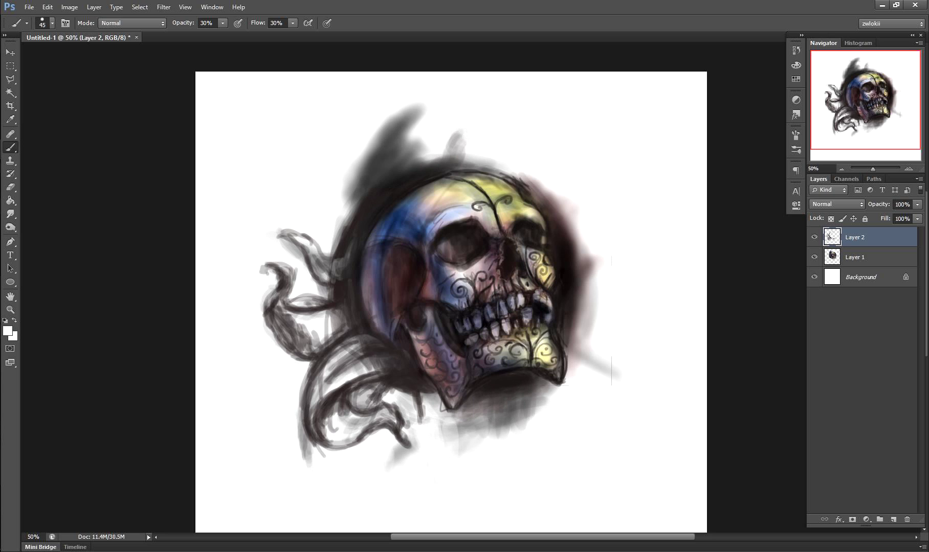
key(x)
drag(450, 427, 488, 424)
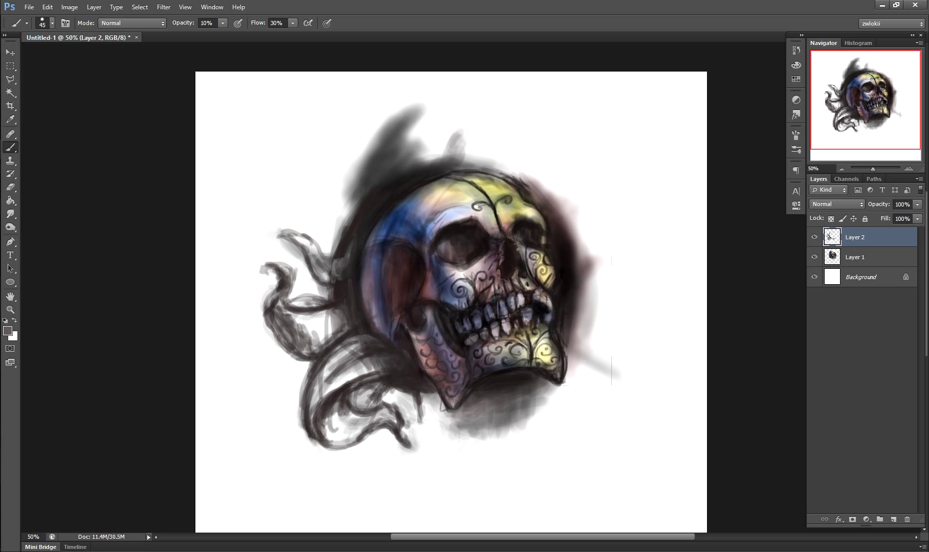
drag(424, 414, 547, 403)
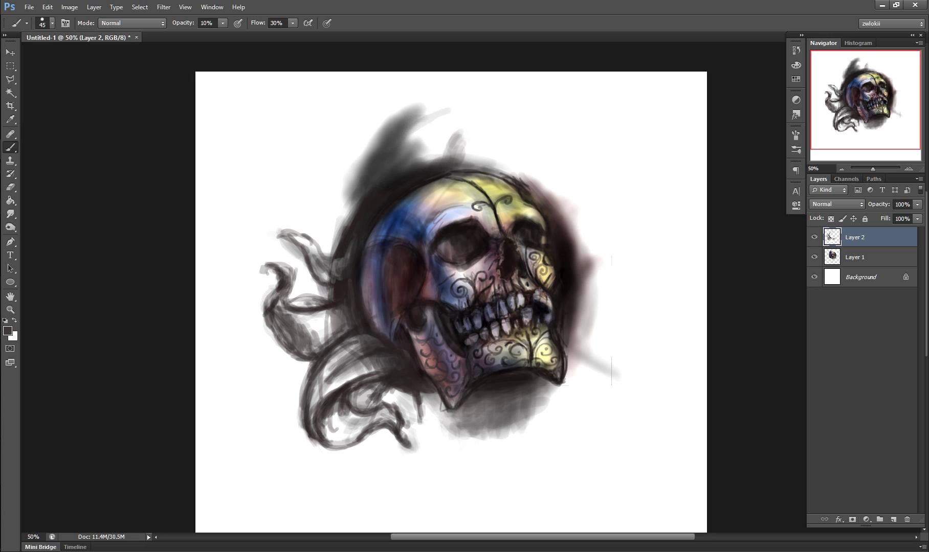
Paint dark hair-like strands above the skull and shade its right side dark.
drag(394, 143, 473, 100)
mouse_move(430, 164)
mouse_down()
mouse_move(506, 120)
mouse_move(536, 153)
mouse_up()
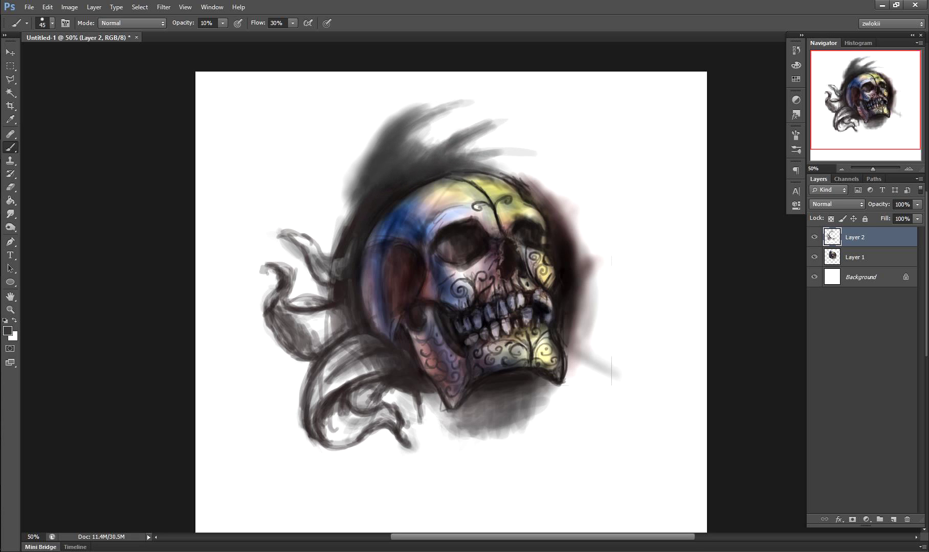
drag(568, 330, 593, 374)
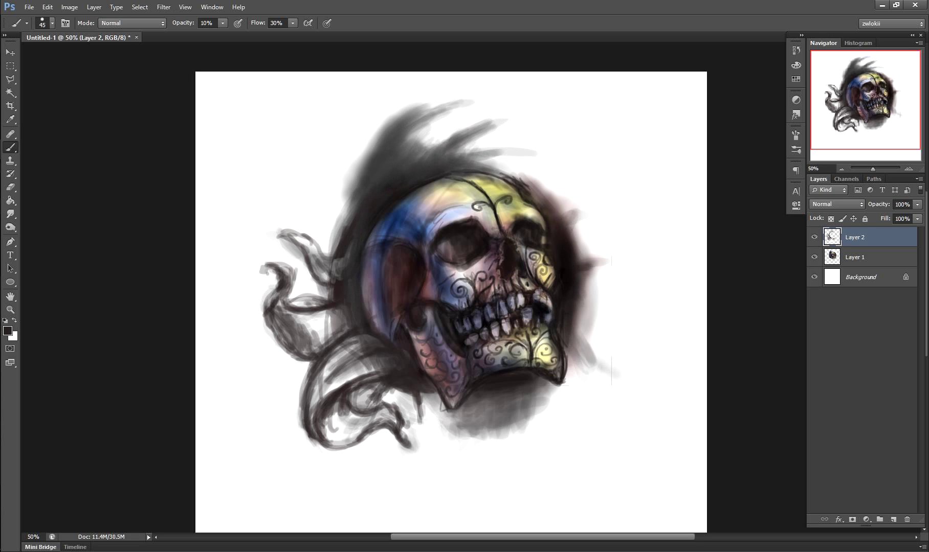
drag(595, 266, 604, 378)
drag(583, 215, 578, 327)
drag(568, 296, 593, 360)
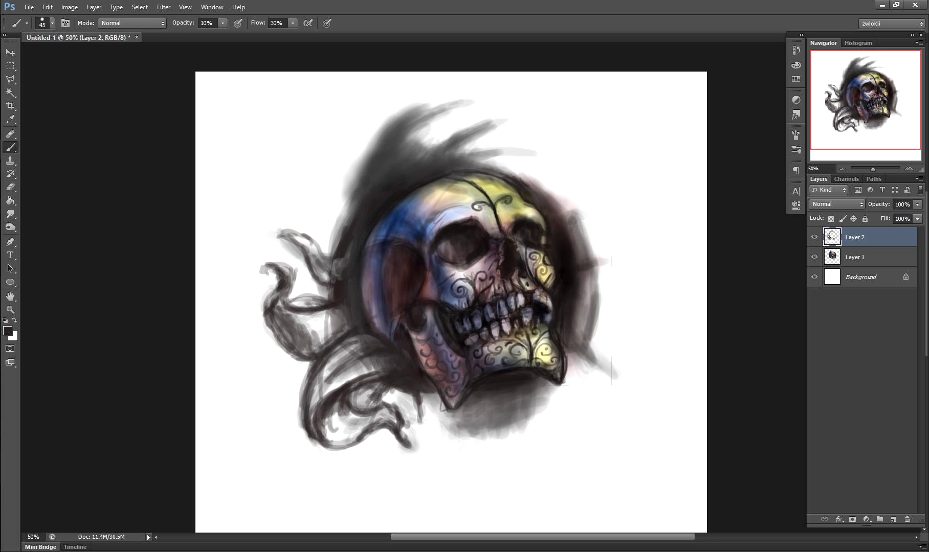
Add two more dark hair strands above the skull and select Layer 1.
drag(415, 134, 477, 93)
drag(416, 155, 526, 115)
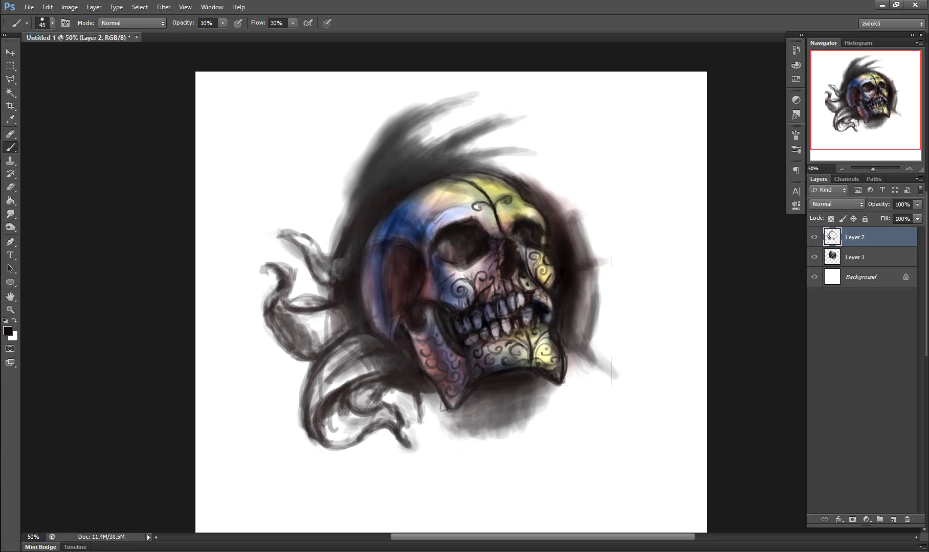
shift+click(869, 257)
Merge Layer 1 down into Layer 2 and choose an orange-red paint colour.
right_click(869, 256)
click(767, 415)
click(8, 331)
click(645, 157)
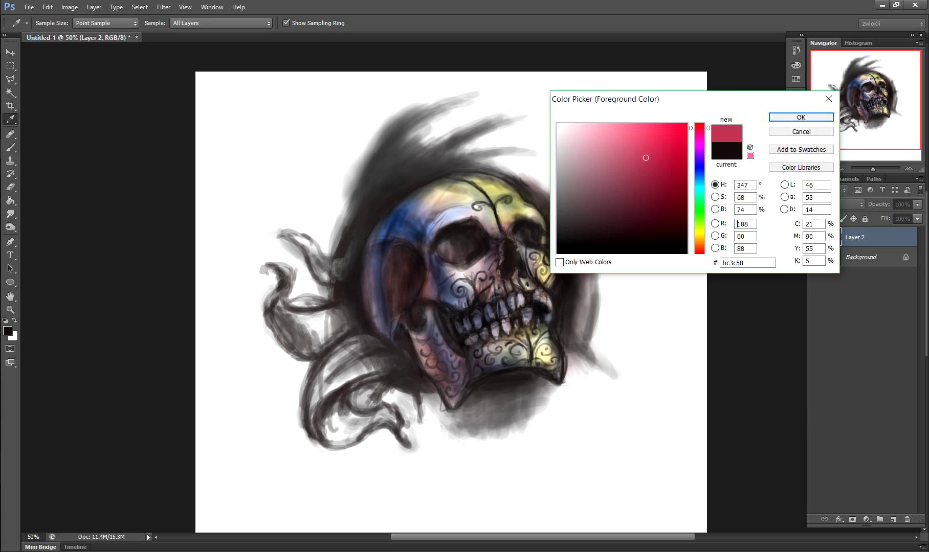
click(642, 137)
key(Return)
key(b)
Glaze the left wisps and the left curl orange.
drag(373, 342, 328, 393)
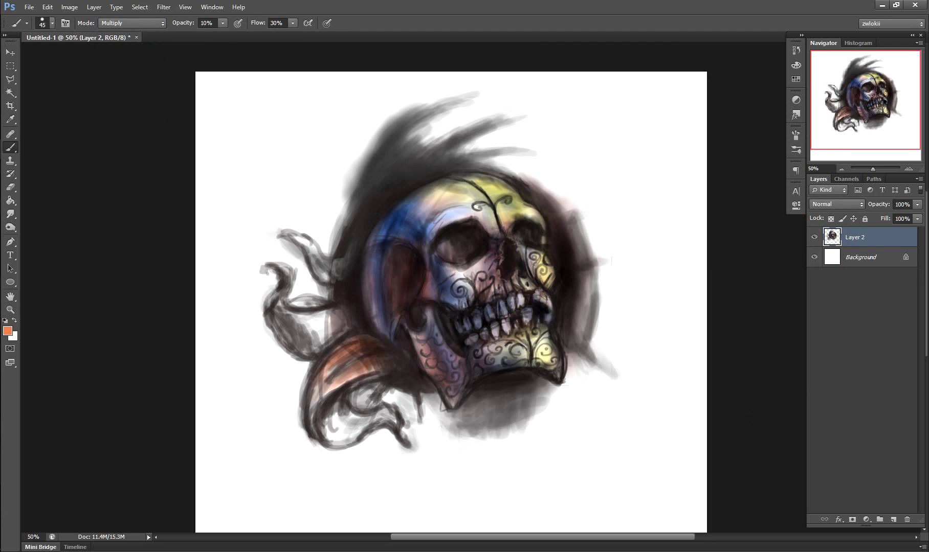
drag(348, 251, 309, 281)
drag(348, 384, 330, 440)
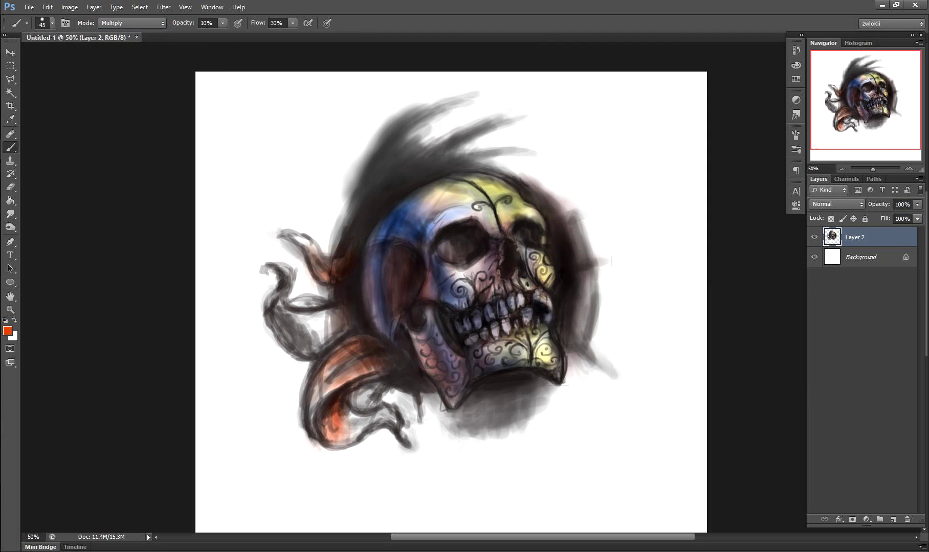
mouse_move(353, 348)
mouse_down()
mouse_move(312, 409)
mouse_move(391, 445)
mouse_up()
drag(327, 301, 266, 353)
drag(307, 240, 276, 307)
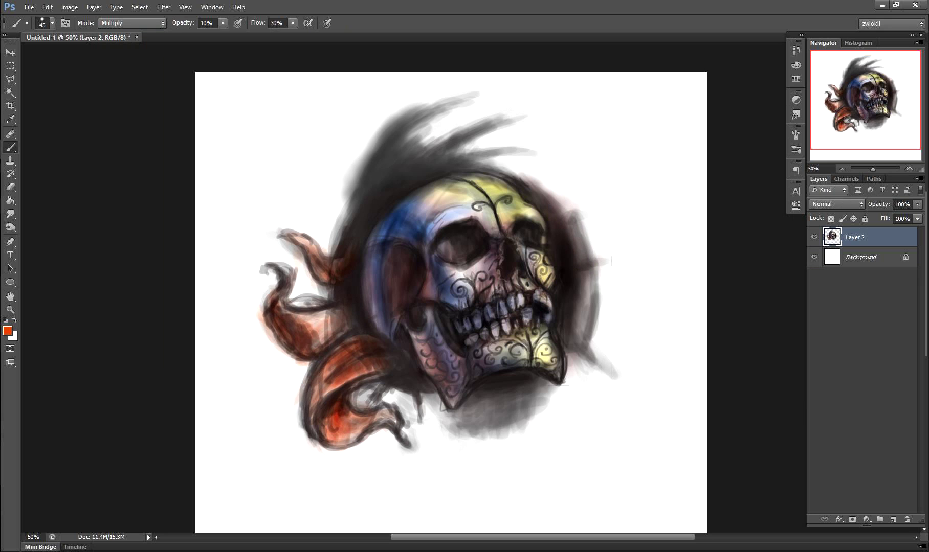
drag(332, 266, 291, 353)
drag(297, 317, 329, 399)
With an 80 px brush at 20% opacity, shade along the skull's bottom and lower jaw.
click(7, 330)
key(Return)
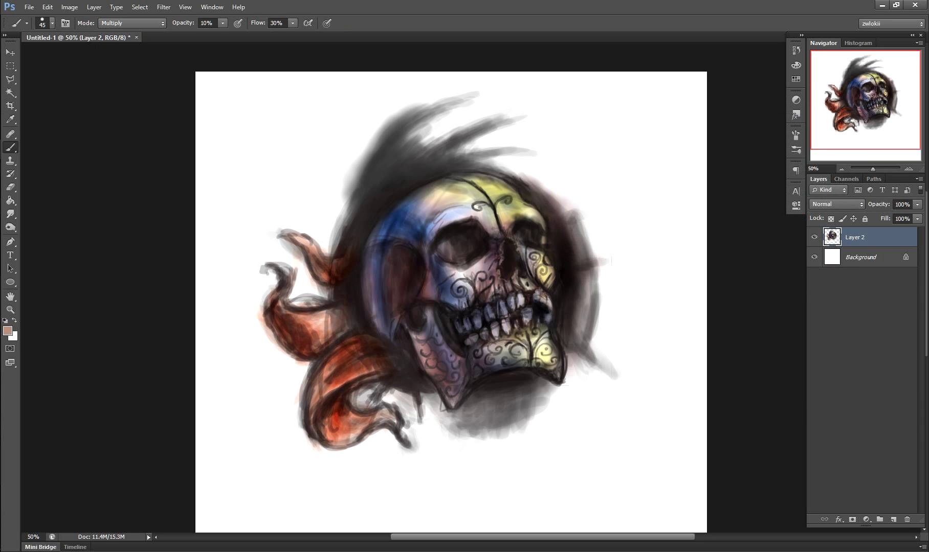
drag(389, 399, 450, 439)
key(2)
click(52, 22)
mouse_move(445, 389)
mouse_down()
mouse_move(552, 409)
mouse_move(578, 442)
mouse_up()
key(Return)
drag(403, 394, 588, 435)
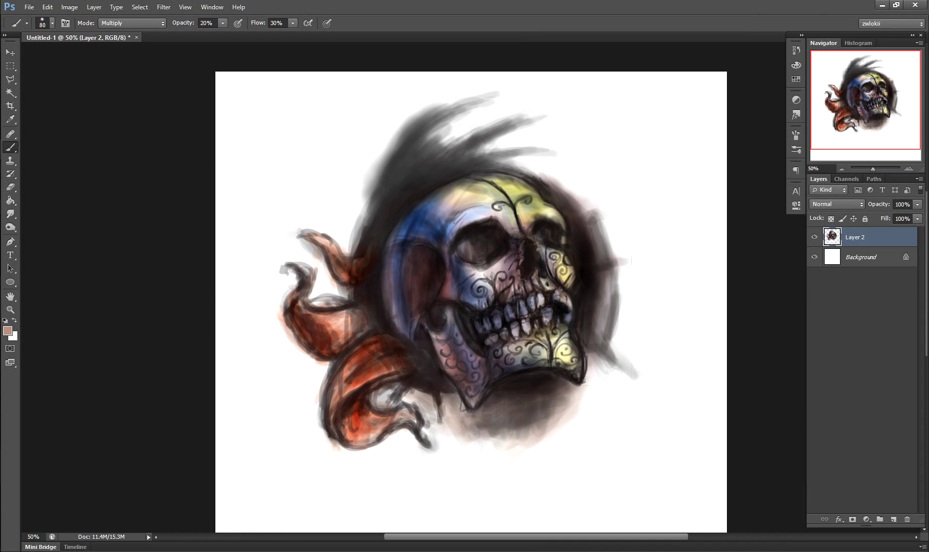
Shade the skull's right side, darken the hair mass above, and add faint brown strokes left.
drag(553, 278, 639, 384)
drag(614, 297, 645, 373)
drag(486, 154, 599, 245)
drag(562, 204, 399, 123)
drag(481, 189, 394, 110)
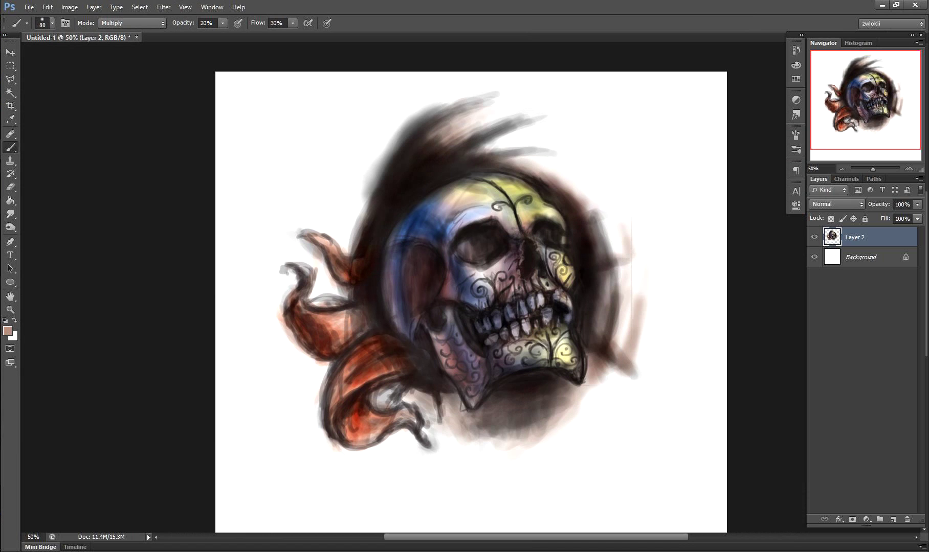
mouse_move(394, 363)
mouse_down()
mouse_move(347, 215)
mouse_move(312, 154)
mouse_up()
Build up brown shading to the left of and below the red flames.
drag(322, 250, 325, 427)
drag(327, 384, 358, 499)
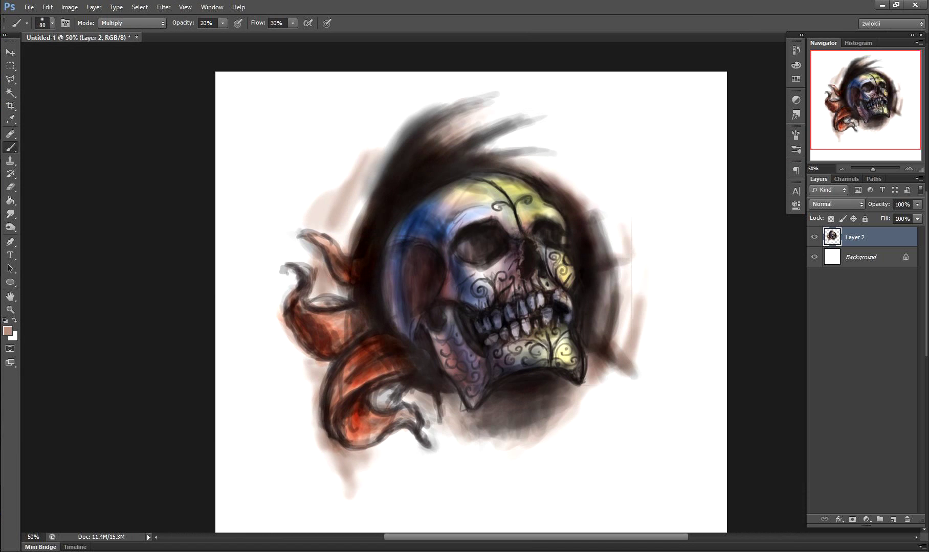
drag(315, 358, 363, 471)
mouse_move(266, 348)
mouse_down()
mouse_move(327, 404)
mouse_move(332, 394)
mouse_up()
drag(266, 327, 373, 483)
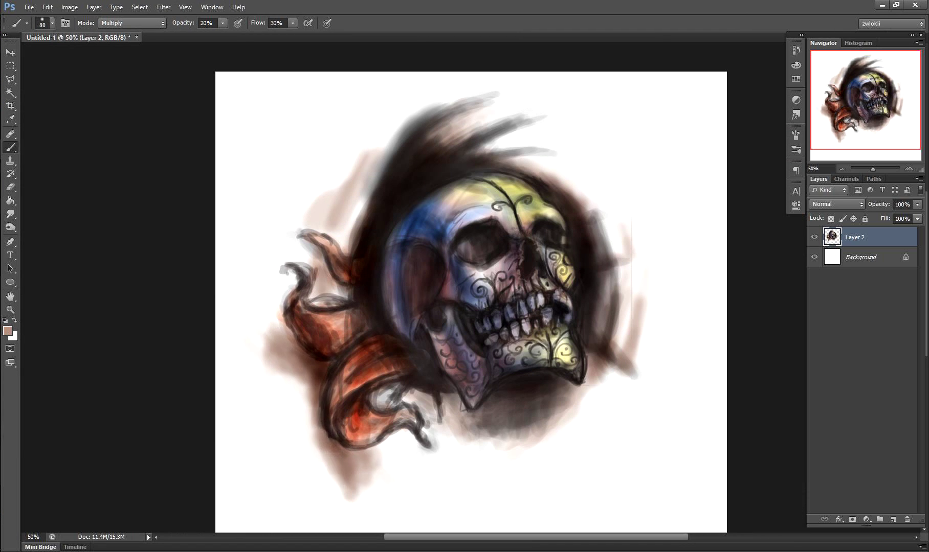
mouse_move(307, 268)
mouse_down()
mouse_move(353, 309)
mouse_move(401, 383)
mouse_up()
With a 150 px brush at 10%, add dark brown shading upper-left, on the right side, and under the jaw.
key(bracketright)
key(bracketright)
key(bracketright)
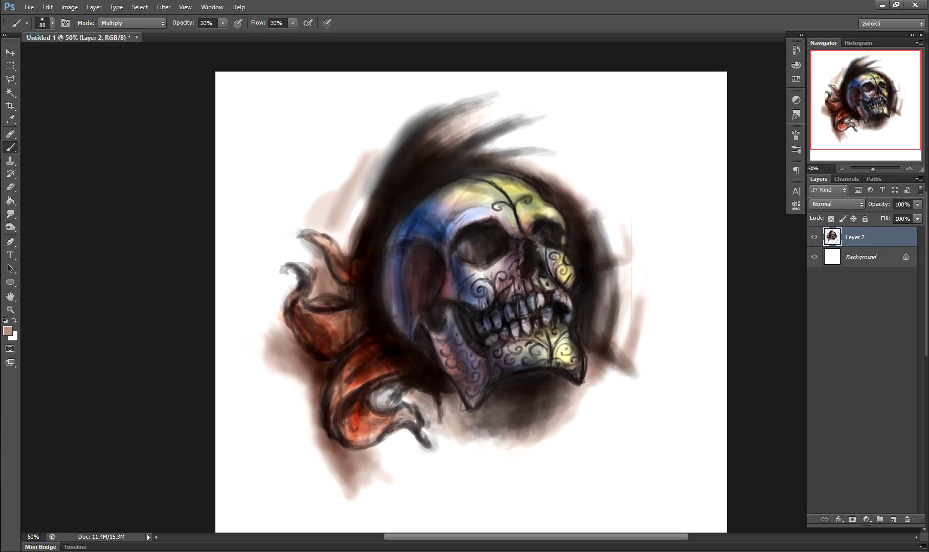
key(1)
drag(306, 230, 404, 110)
drag(481, 140, 609, 240)
drag(614, 184, 611, 401)
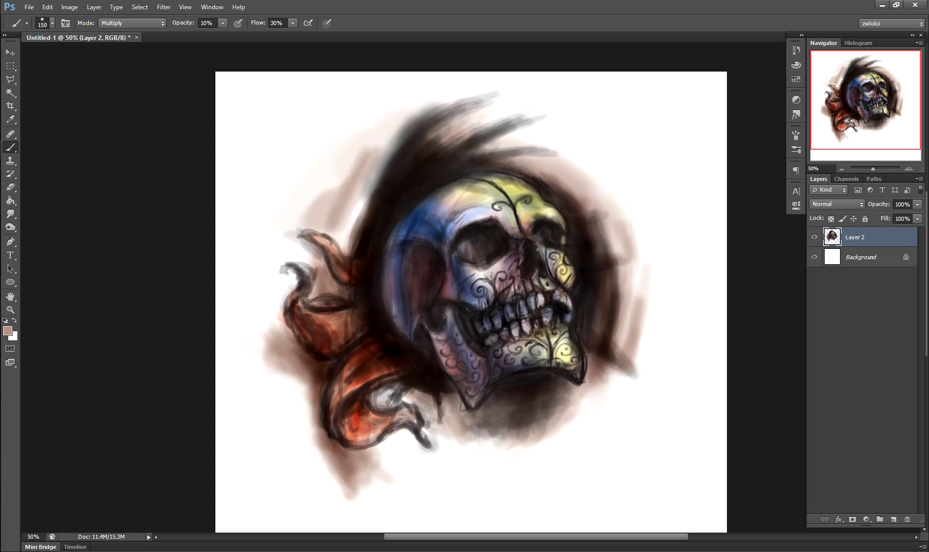
drag(608, 307, 455, 450)
drag(583, 386, 427, 445)
drag(312, 251, 365, 158)
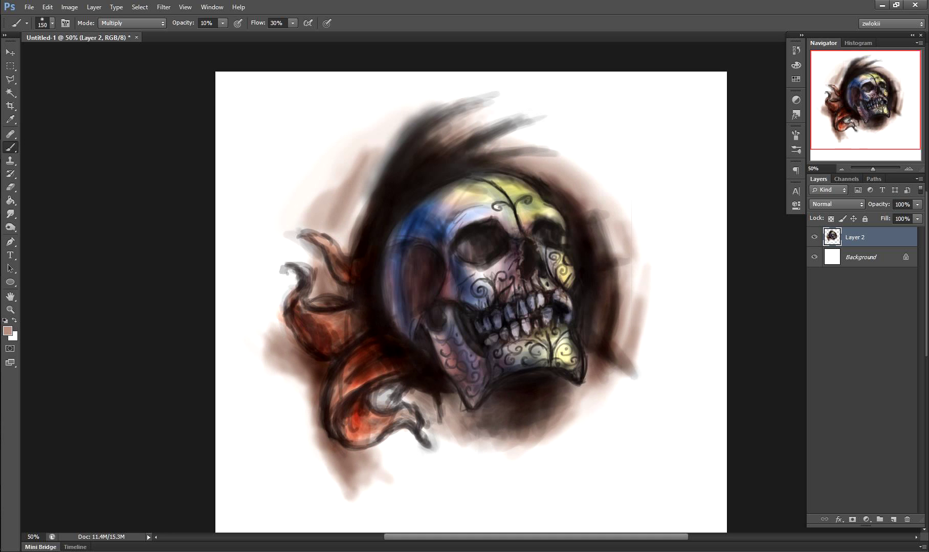
Rotate the whole painting about 21.65 degrees with Free Transform.
key(ctrl+minus)
key(ctrl+t)
drag(629, 128, 563, 79)
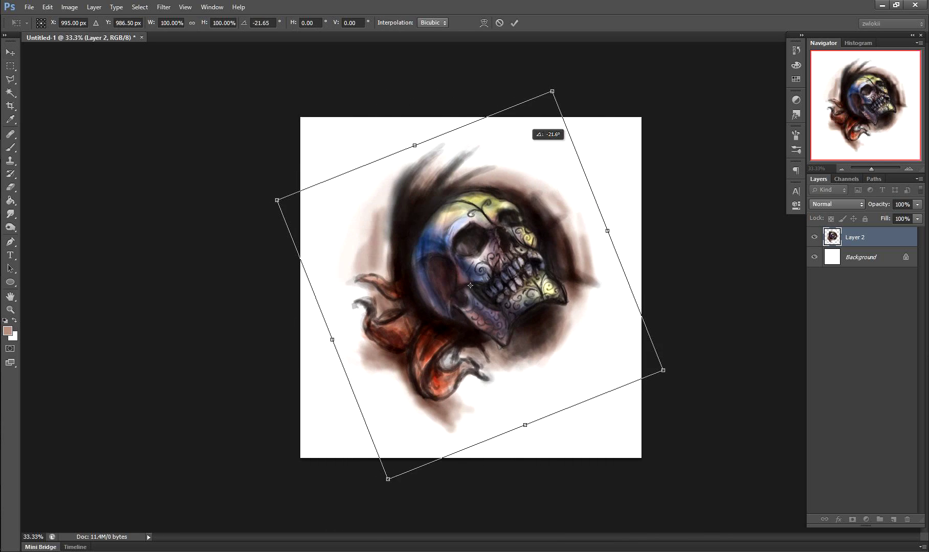
key(Return)
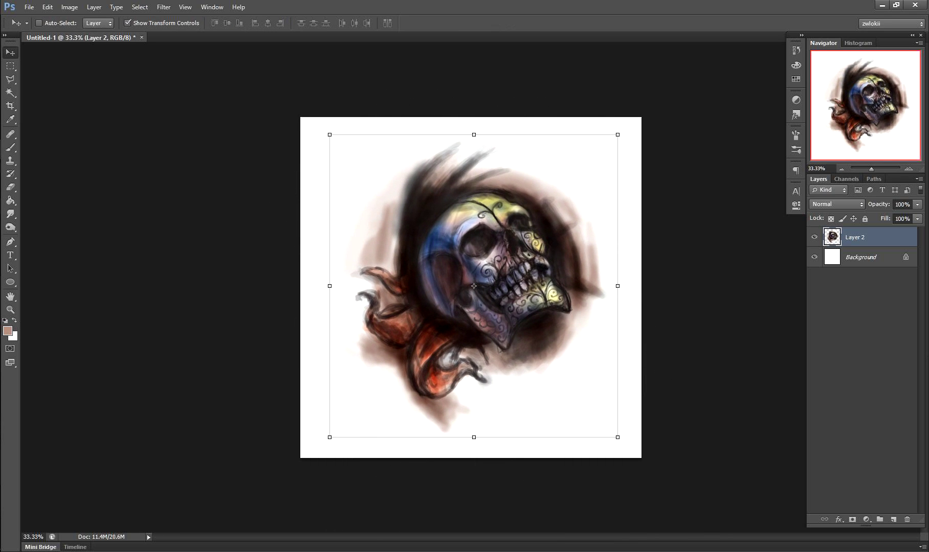
Zoom back in and paint faint grey wisps above the skull.
key(b)
key(ctrl+plus)
key(ctrl+plus)
scroll(439, 287, up, 2)
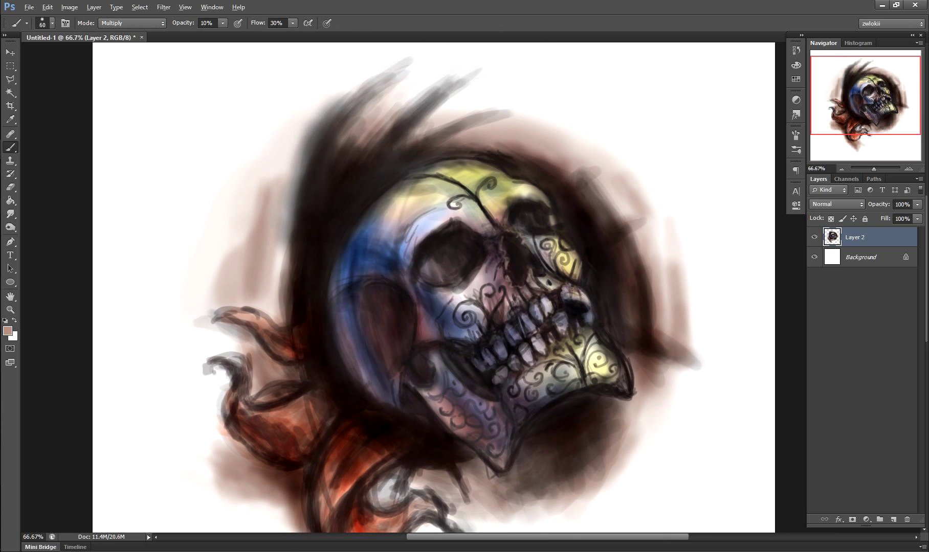
key(d)
mouse_move(512, 153)
mouse_down()
mouse_move(537, 123)
mouse_move(603, 102)
mouse_up()
drag(578, 184, 621, 77)
Scale the painting to about 90% and tilt it so the skull fits the canvas.
key(ctrl+minus)
key(ctrl+t)
drag(599, 286, 570, 259)
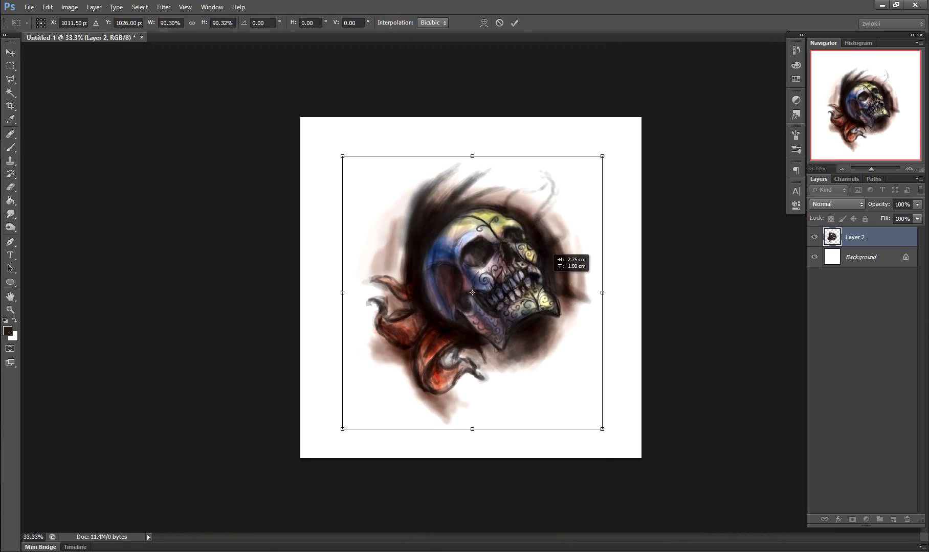
key(Return)
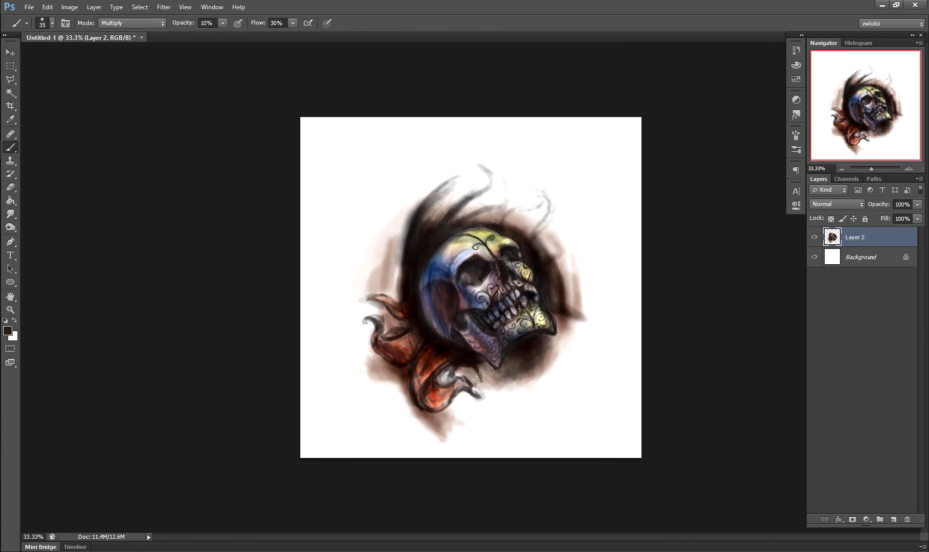
At 30% opacity, paint a dark curl at the skull's upper left, undoing two grey smoke strokes.
key(3)
mouse_move(381, 228)
mouse_down()
mouse_move(445, 189)
mouse_move(409, 235)
mouse_move(442, 187)
mouse_move(452, 194)
mouse_up()
drag(506, 210, 473, 154)
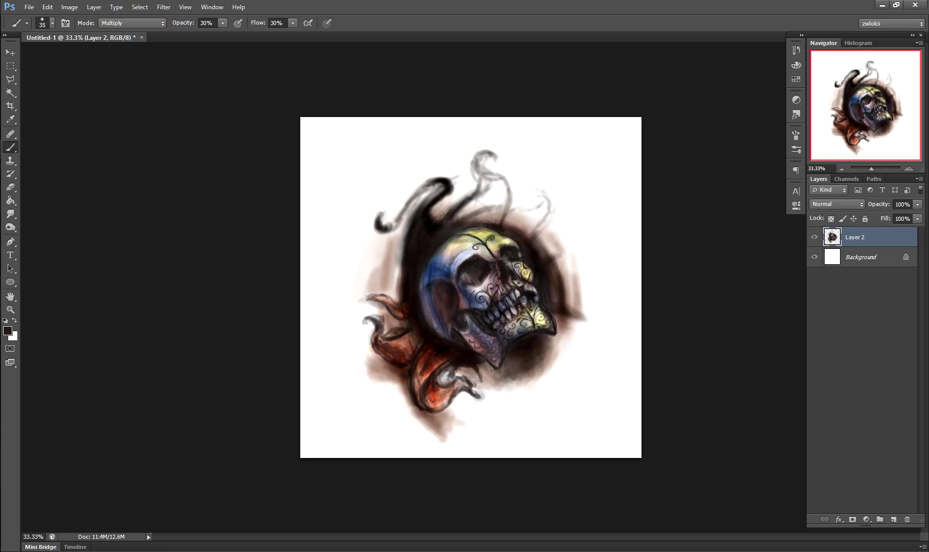
mouse_move(478, 204)
mouse_down()
mouse_move(493, 153)
mouse_move(521, 169)
mouse_up()
key(ctrl+alt+z)
key(ctrl+alt+z)
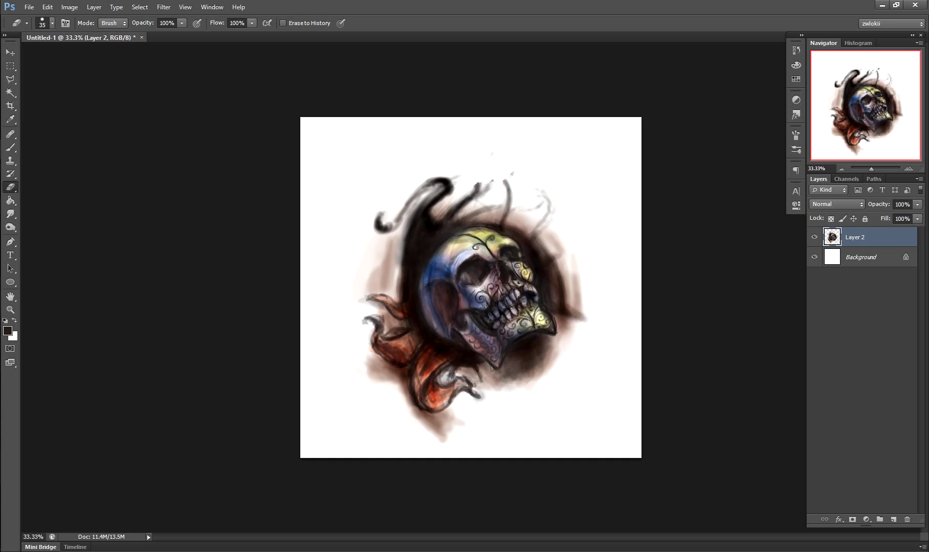
key(ctrl+alt+z)
Paint a dark C-shaped curl left of the skull and erase the brown smudge on its right edge.
drag(398, 256, 408, 285)
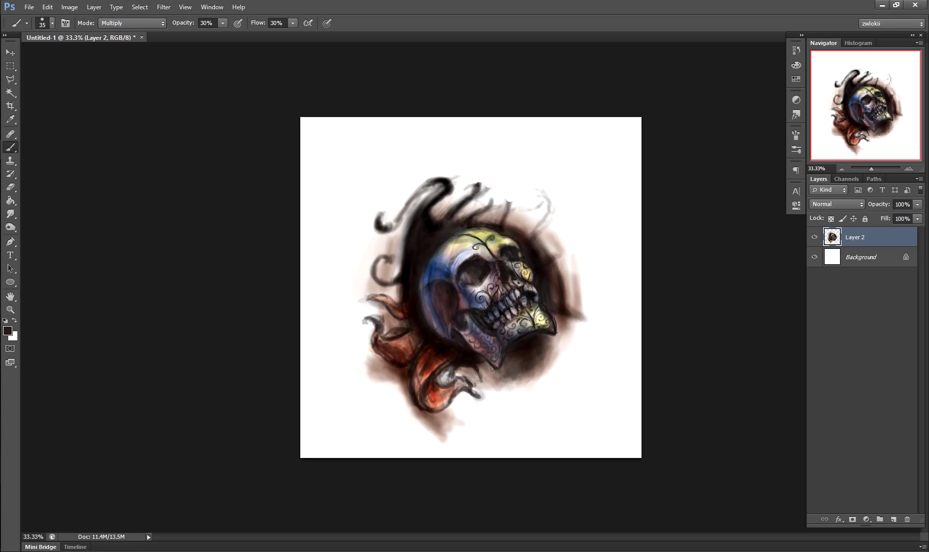
drag(496, 202, 450, 228)
key(e)
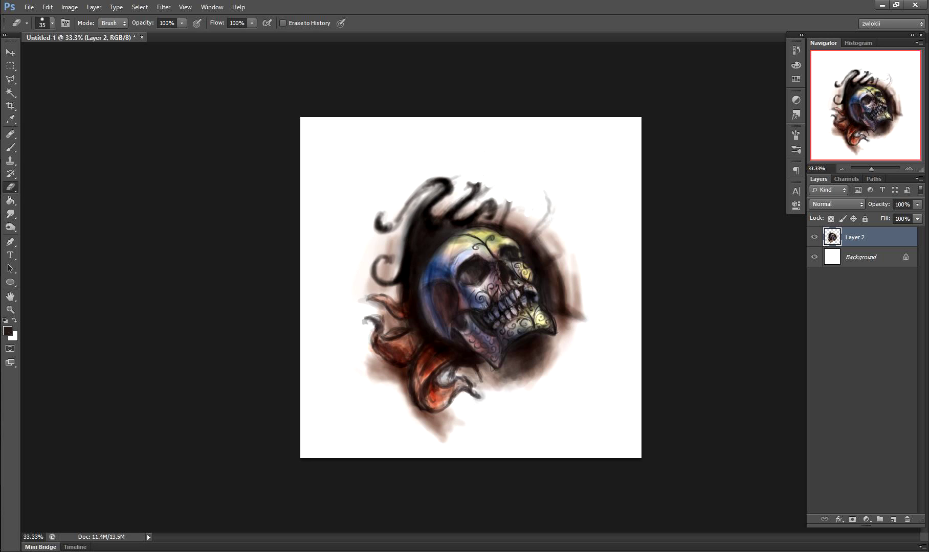
drag(579, 258, 577, 330)
key(b)
drag(485, 286, 495, 269)
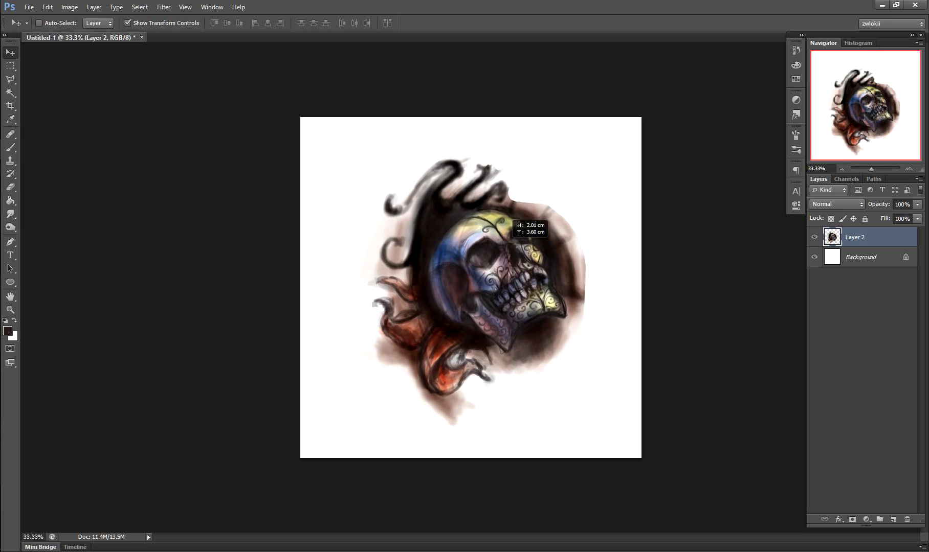
Paint dark curling tendrils at the upper right, top and upper left, then rotate the painting slightly.
drag(522, 204, 578, 256)
drag(581, 200, 573, 281)
drag(542, 200, 580, 236)
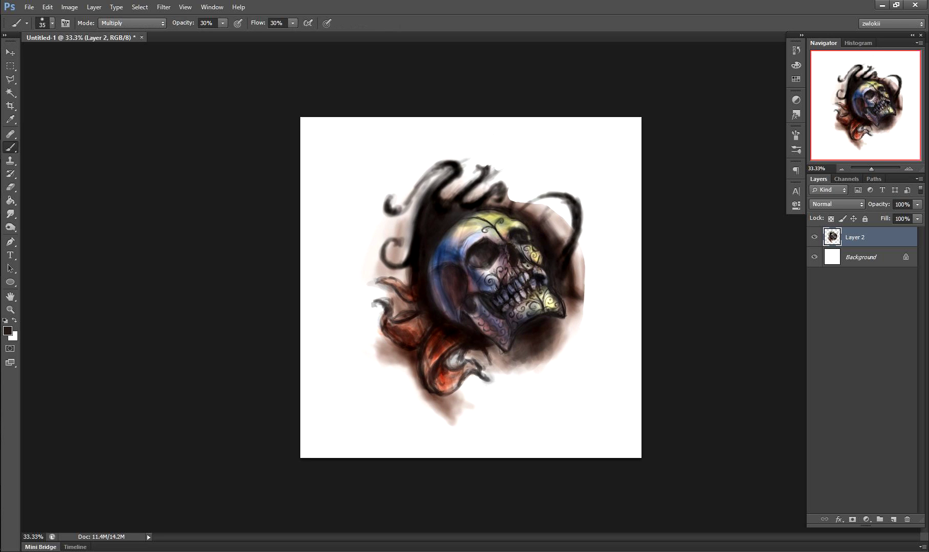
drag(450, 202, 489, 151)
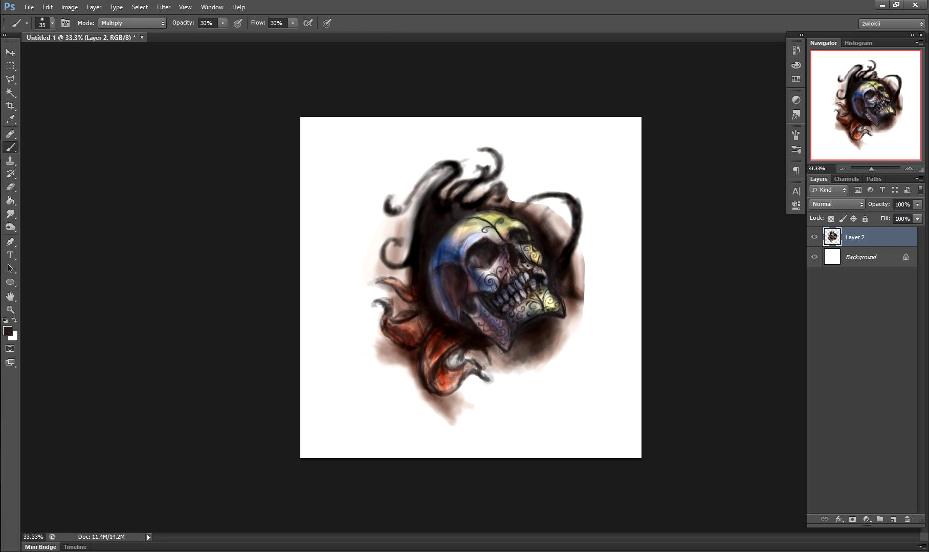
mouse_move(419, 184)
mouse_down()
mouse_move(359, 241)
mouse_move(424, 178)
mouse_up()
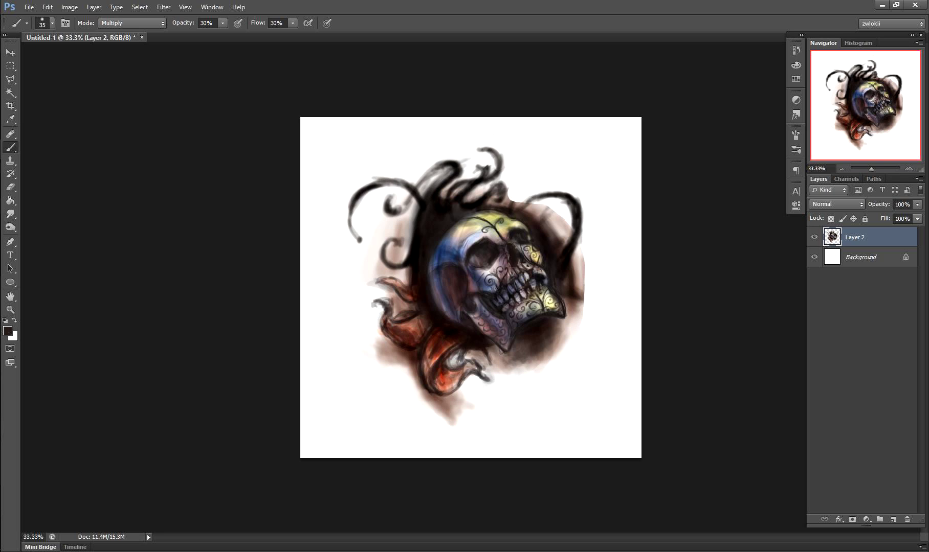
drag(463, 207, 428, 254)
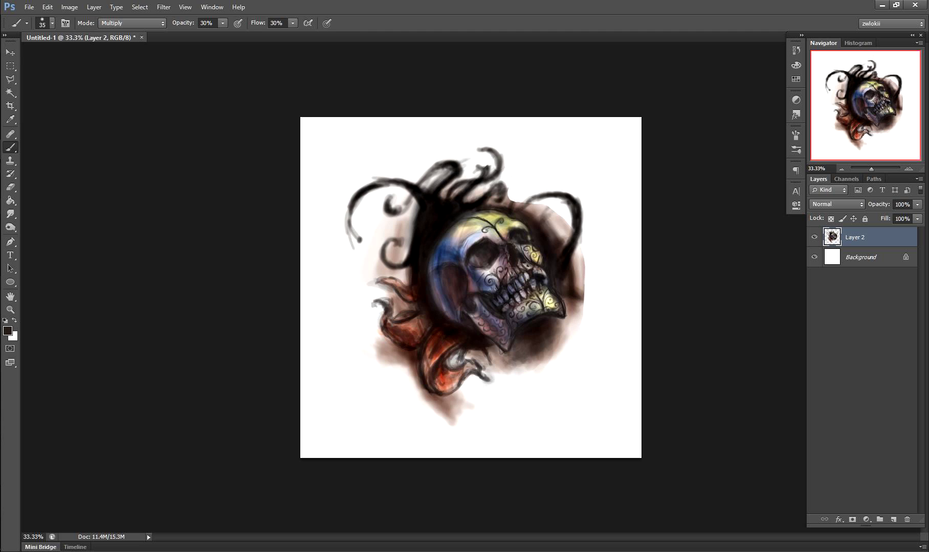
key(ctrl+t)
drag(609, 128, 591, 148)
Commit the rotation and slight shrink, then paint soft brown shading under the jaw at 10%.
key(Return)
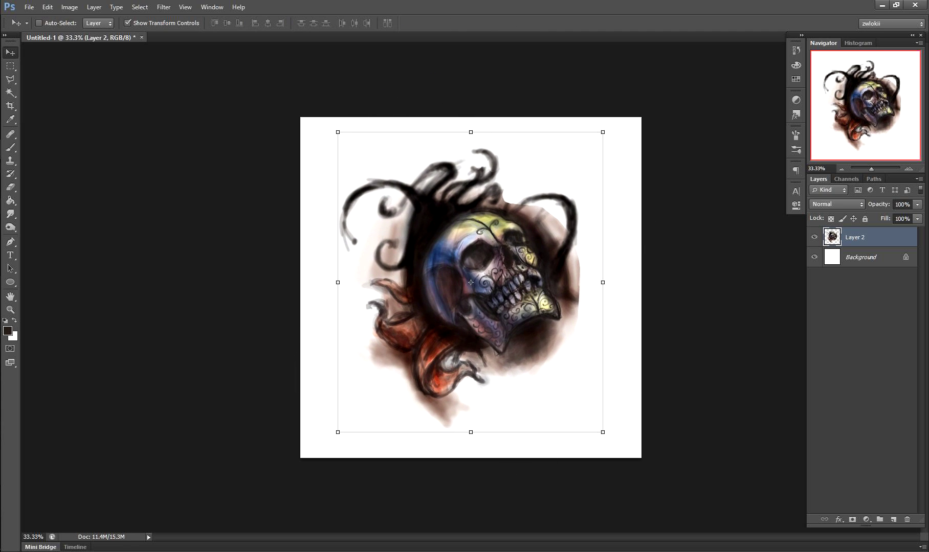
key(ctrl+t)
key(Return)
key(b)
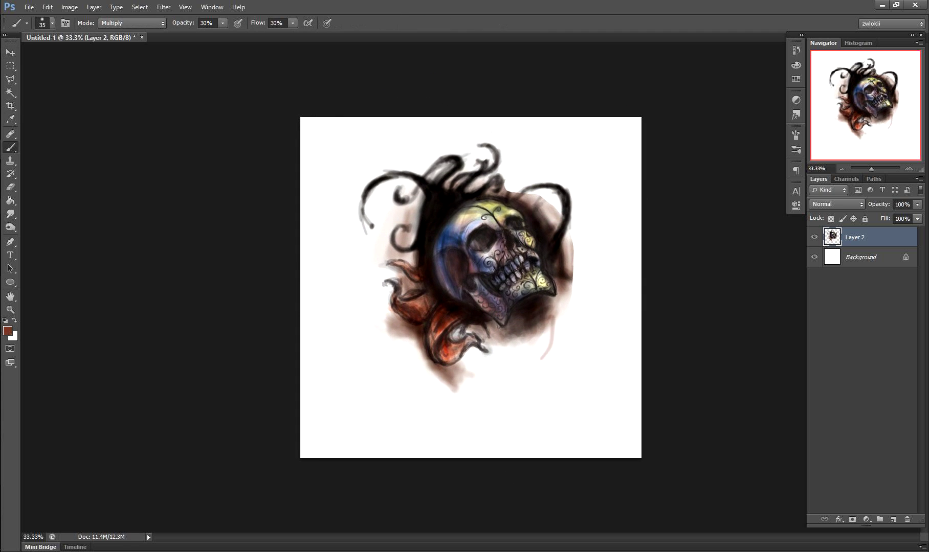
drag(550, 307, 534, 376)
key(1)
key(bracketright)
key(bracketright)
key(bracketright)
mouse_move(552, 317)
mouse_down()
mouse_move(501, 369)
mouse_move(506, 409)
mouse_up()
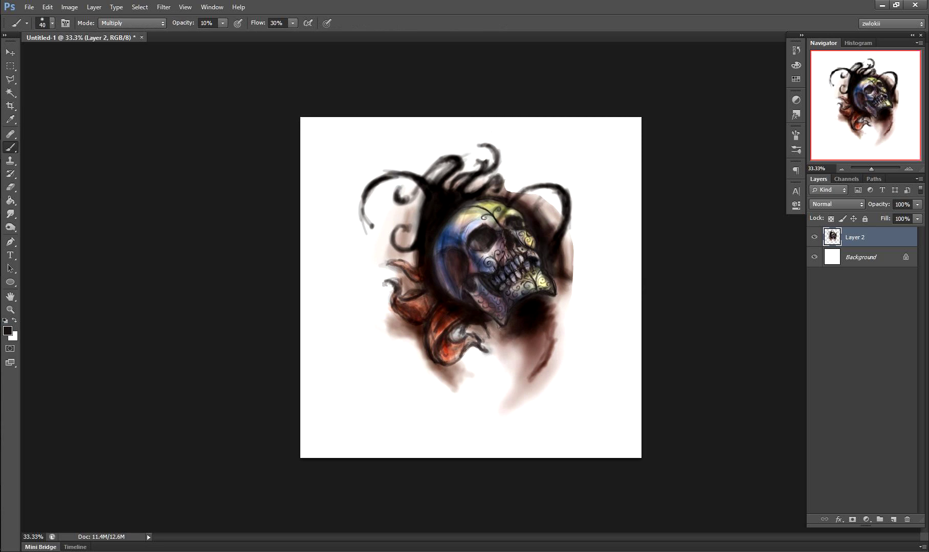
drag(480, 353, 511, 339)
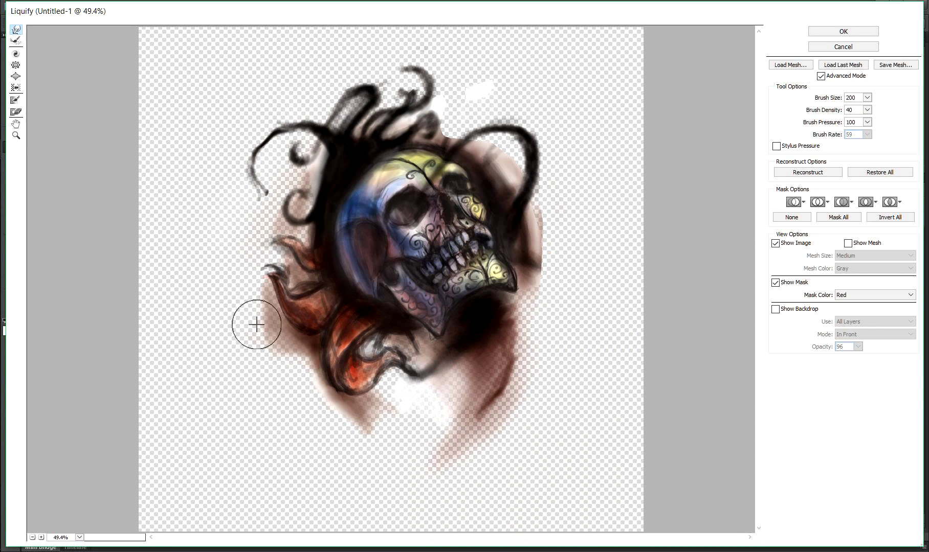
Liquify the lower-left flames into a new shape and paint a black 30% arc around the skull's right.
drag(323, 402, 409, 392)
key(Return)
key(d)
key(3)
mouse_move(505, 182)
mouse_down()
mouse_move(572, 258)
mouse_move(580, 328)
mouse_move(526, 348)
mouse_move(479, 342)
mouse_up()
Darken the right-side arc and paint a black line and curl left of the skull.
drag(573, 232, 526, 345)
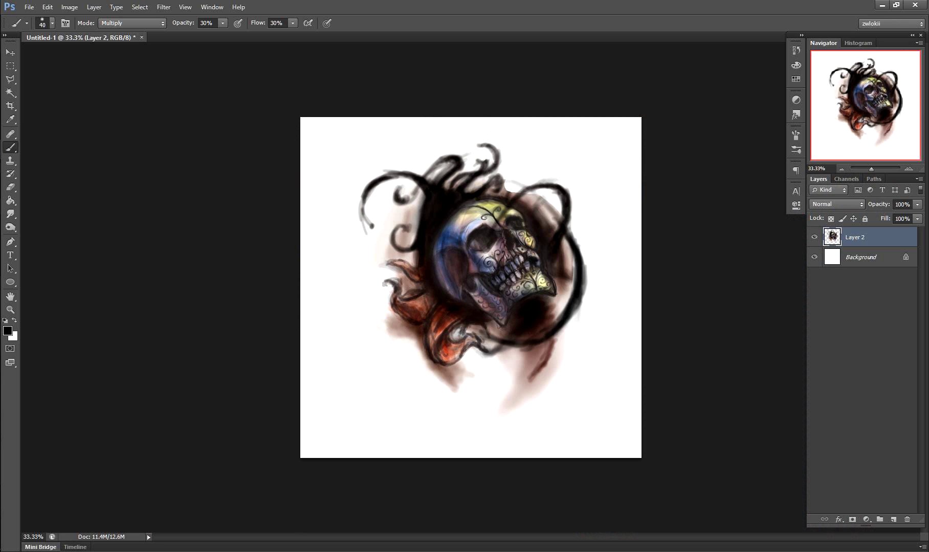
drag(404, 250, 420, 367)
key(ctrl+alt+z)
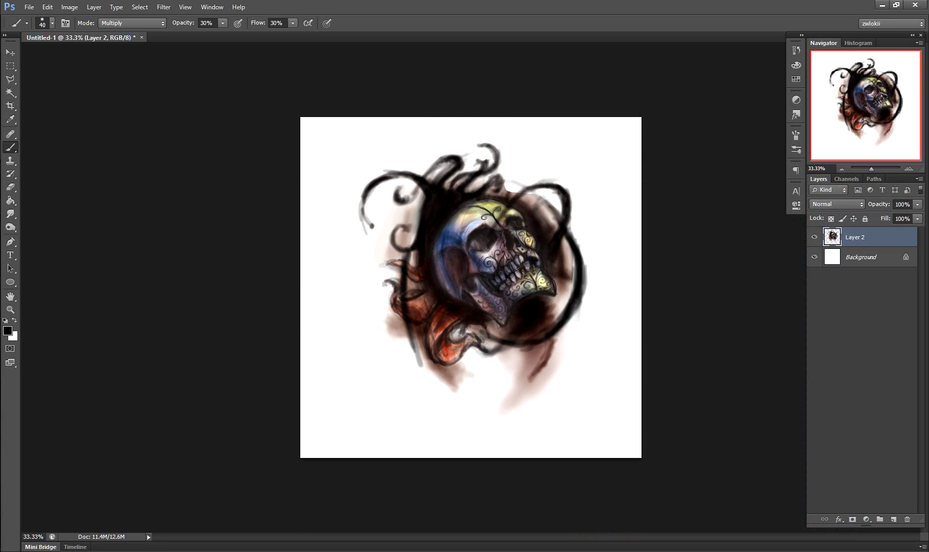
key(ctrl+alt+z)
drag(396, 291, 390, 354)
drag(404, 319, 376, 292)
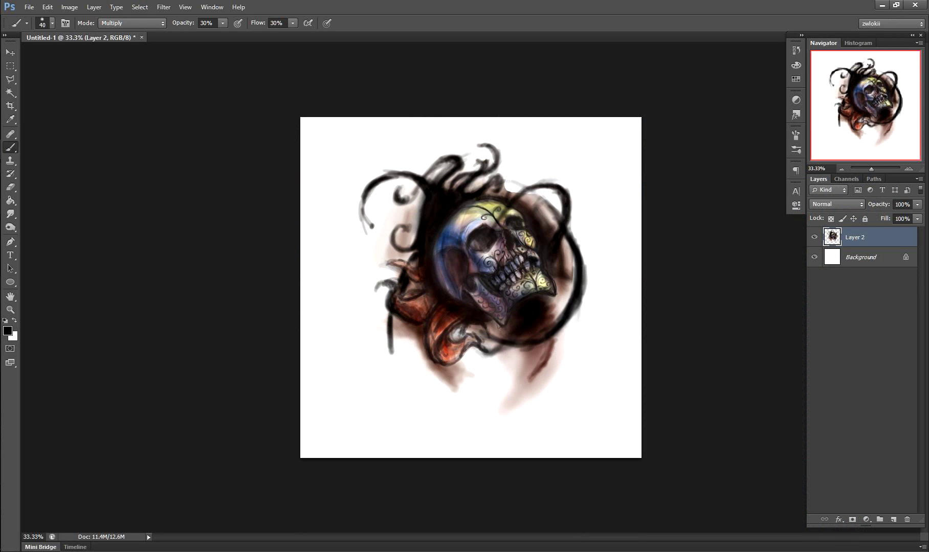
Thicken the black right-side arc and add dark strokes below and below-right of the skull.
drag(569, 206, 595, 268)
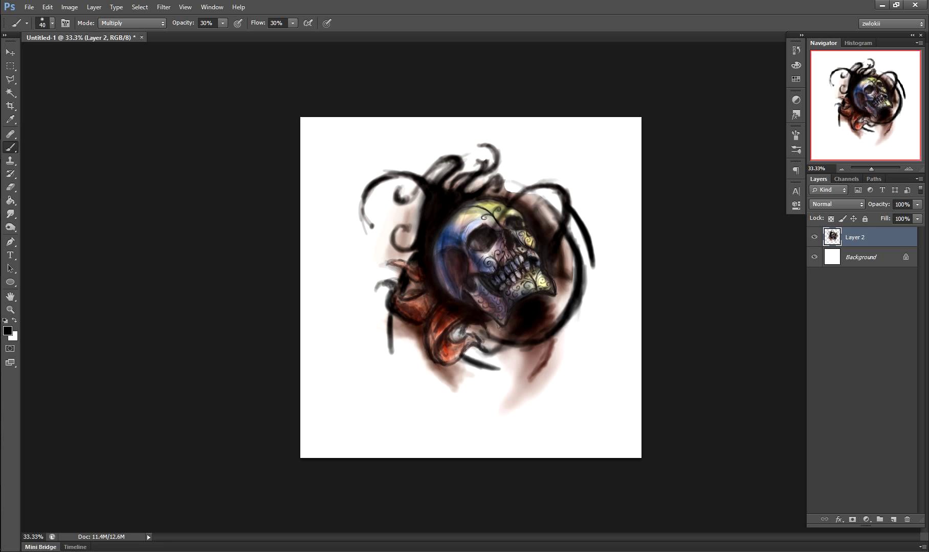
drag(460, 358, 514, 372)
drag(557, 340, 533, 364)
drag(565, 354, 540, 383)
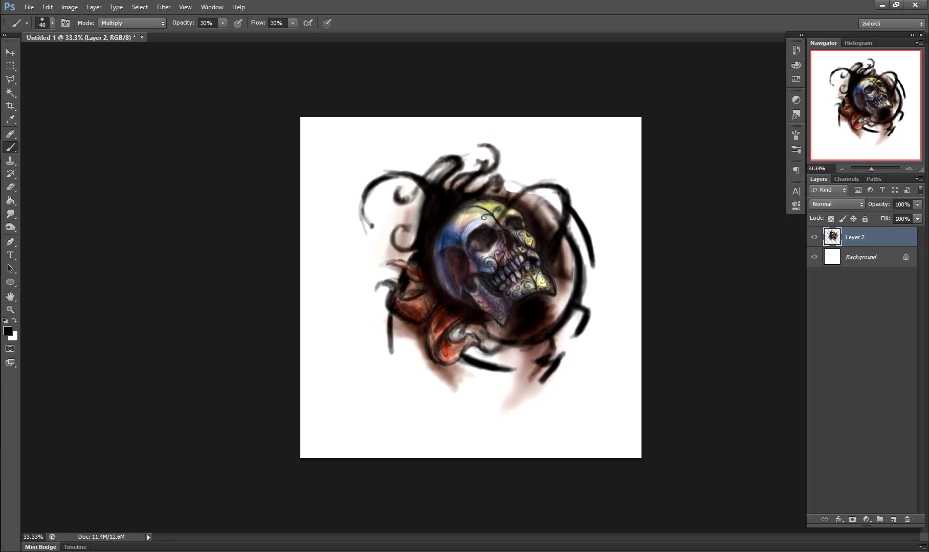
Sample a reddish-brown and glaze it around the skull with a 150 px brush.
alt+click(449, 322)
key(bracketright)
key(bracketright)
key(bracketright)
mouse_move(542, 194)
mouse_down()
mouse_move(568, 327)
mouse_move(532, 363)
mouse_move(450, 187)
mouse_up()
drag(420, 200, 409, 276)
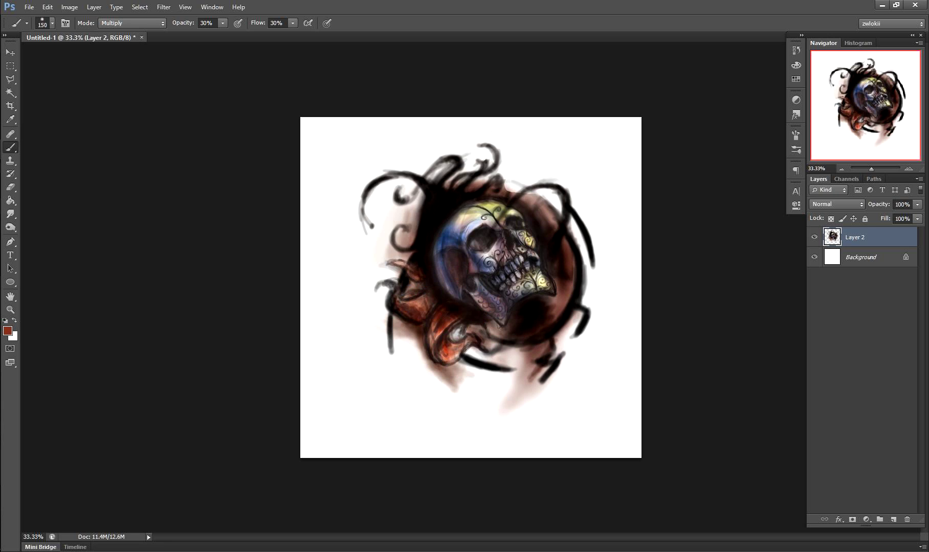
drag(409, 217, 404, 270)
drag(568, 243, 552, 312)
mouse_move(516, 355)
mouse_down()
mouse_move(450, 378)
mouse_move(463, 378)
mouse_up()
key(ctrl+plus)
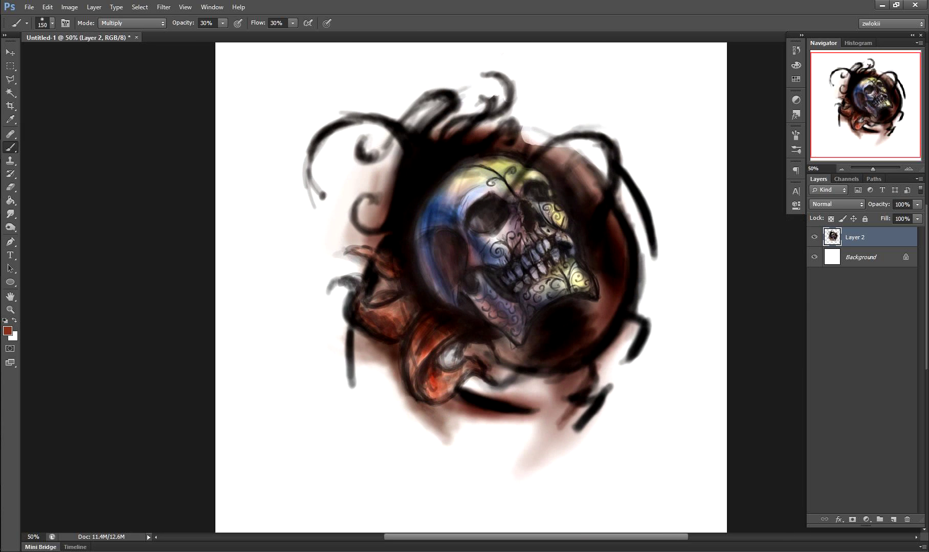
Trace a polygonal selection around the skull and cut it onto its own layer.
click(422, 165)
click(484, 149)
click(527, 160)
click(553, 177)
click(577, 204)
double_click(433, 307)
right_click(507, 228)
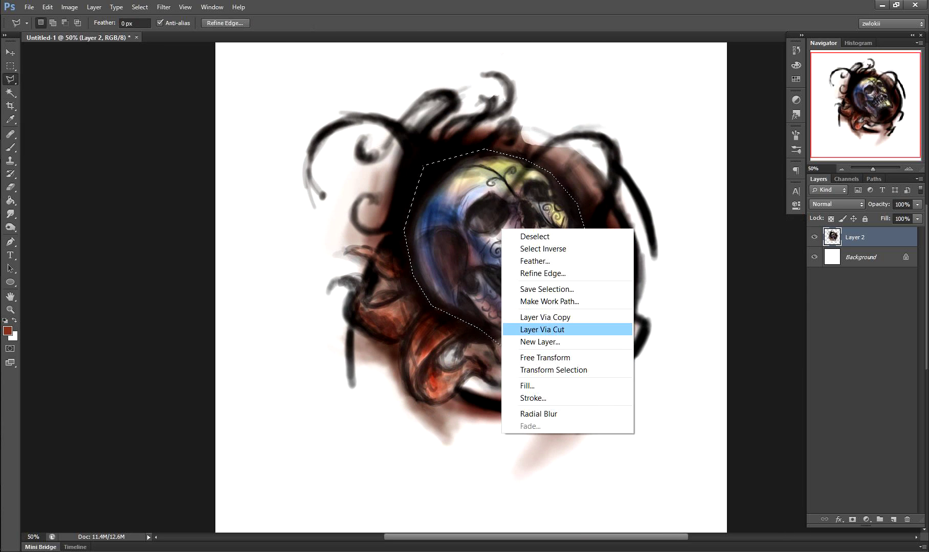
click(549, 328)
Scale the cut-out skull to about 124% and shift it up and left.
key(ctrl+t)
drag(602, 149, 634, 109)
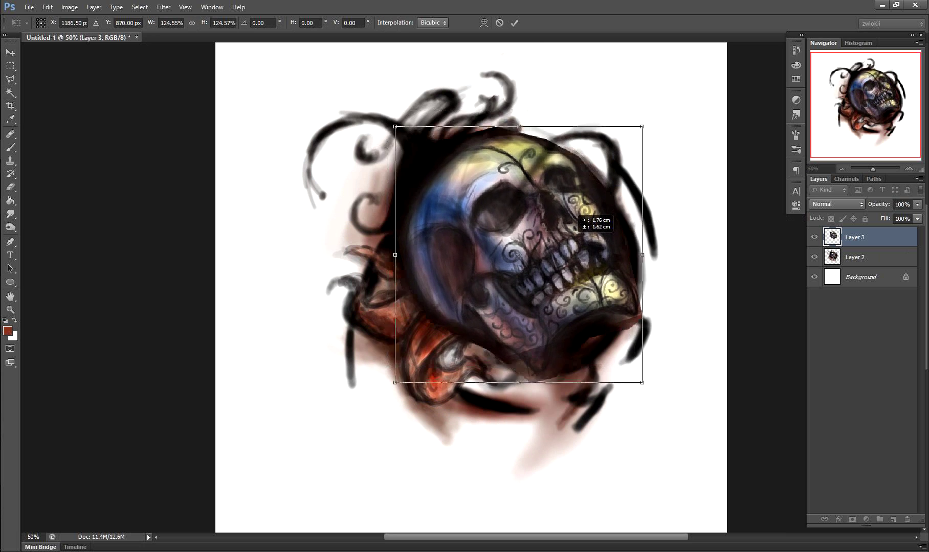
drag(435, 199, 420, 186)
key(Return)
click(814, 237)
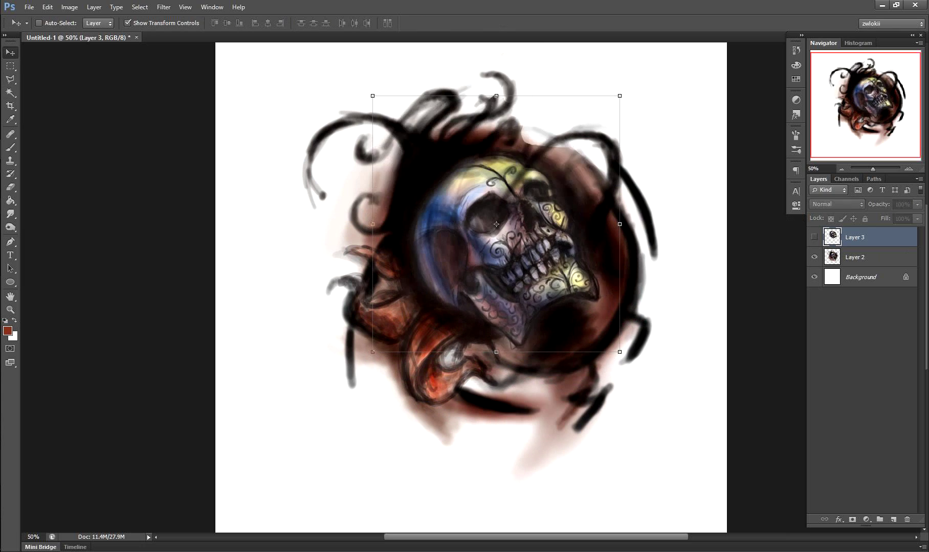
click(814, 237)
Mask the skull layer and brush its upper-left and jaw edges at 40%, then merge.
click(852, 519)
key(b)
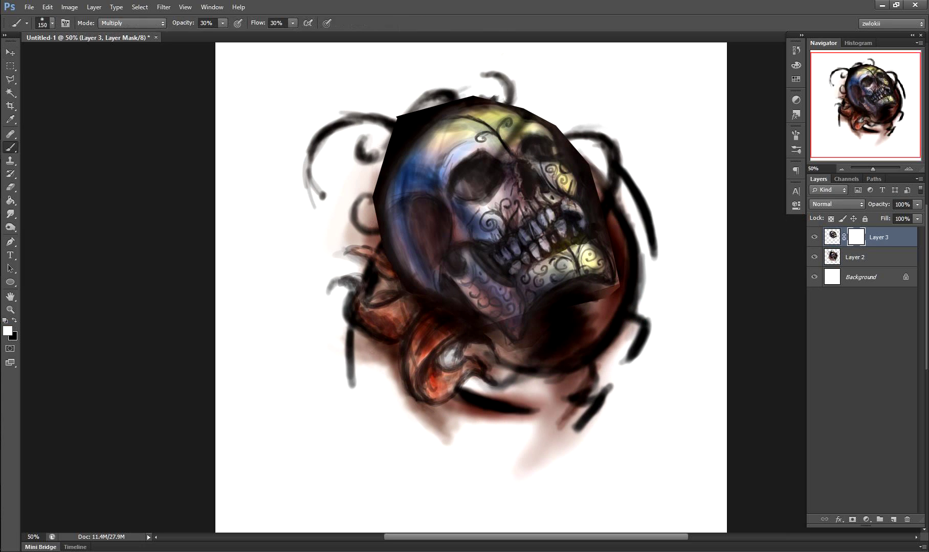
key(4)
drag(391, 169, 481, 100)
drag(389, 146, 383, 222)
drag(460, 102, 522, 108)
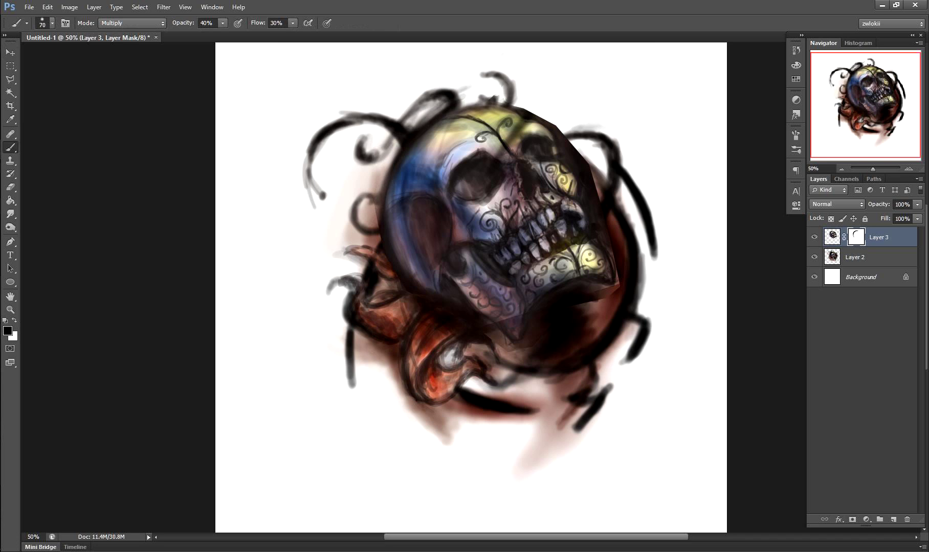
drag(542, 299, 613, 278)
drag(471, 307, 517, 287)
key(x)
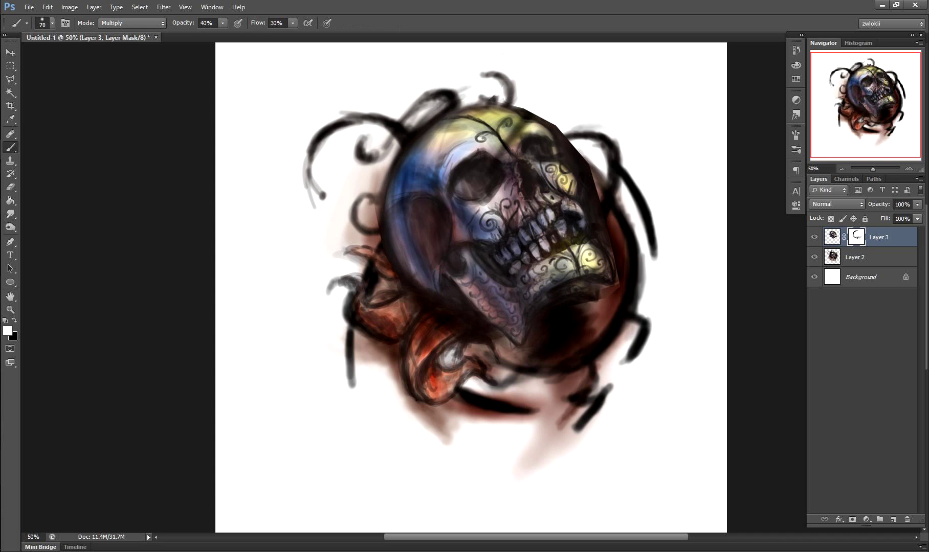
key(ctrl+e)
Glaze red along both sides of the skull and into the lower-left area.
click(7, 331)
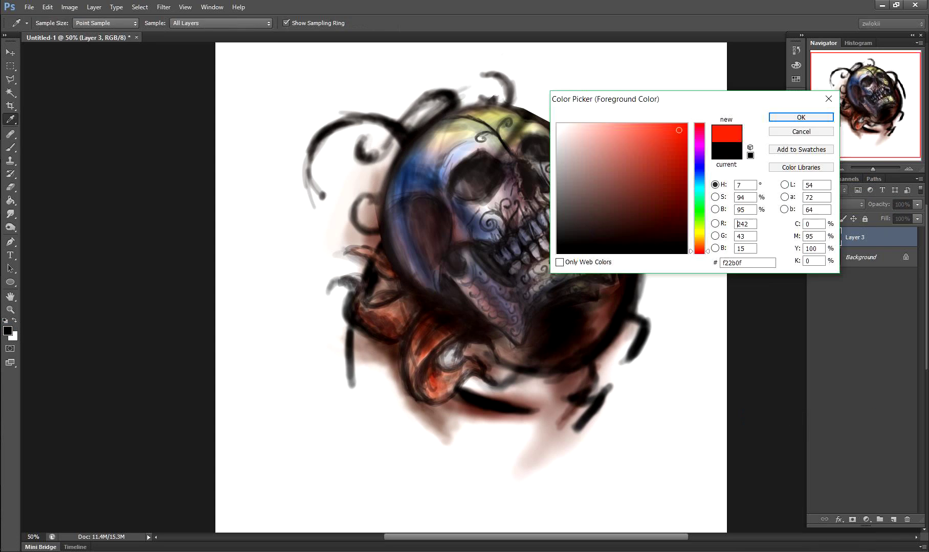
key(Return)
drag(527, 343, 440, 340)
drag(558, 128, 639, 276)
mouse_move(340, 251)
mouse_down()
mouse_move(404, 332)
mouse_move(432, 389)
mouse_up()
Wash light purple at 20% below the skull, to its left and along its top.
click(8, 331)
click(639, 117)
key(Return)
mouse_move(440, 347)
mouse_down()
mouse_move(481, 378)
mouse_move(572, 389)
mouse_move(609, 379)
mouse_up()
key(2)
drag(358, 255, 383, 143)
drag(368, 225, 389, 138)
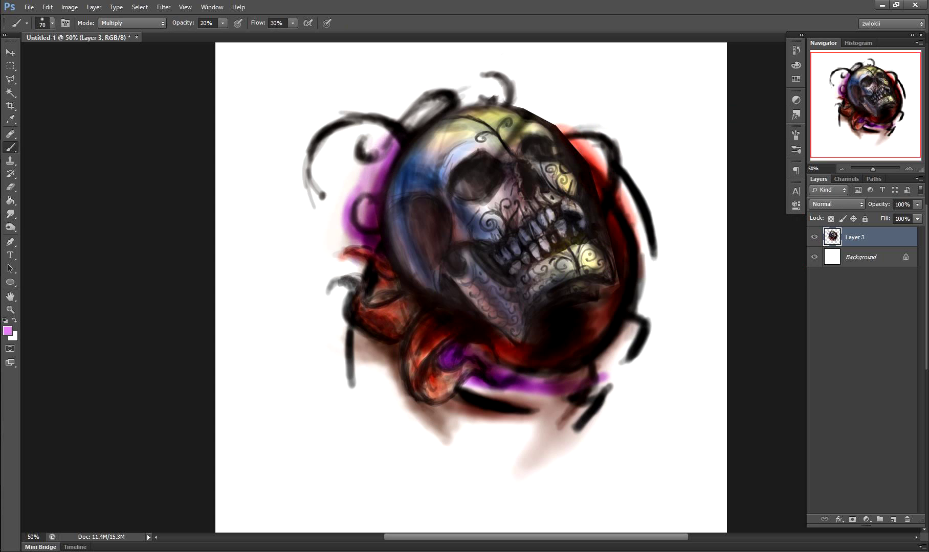
drag(358, 195, 435, 108)
drag(332, 128, 368, 225)
mouse_move(453, 107)
mouse_down()
mouse_move(517, 100)
mouse_move(577, 151)
mouse_up()
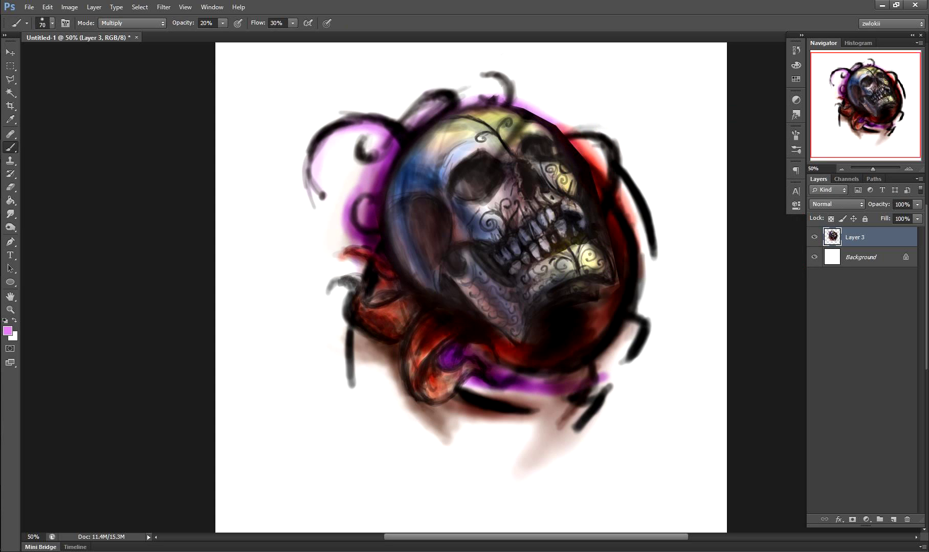
drag(358, 269, 394, 302)
key(ctrl+minus)
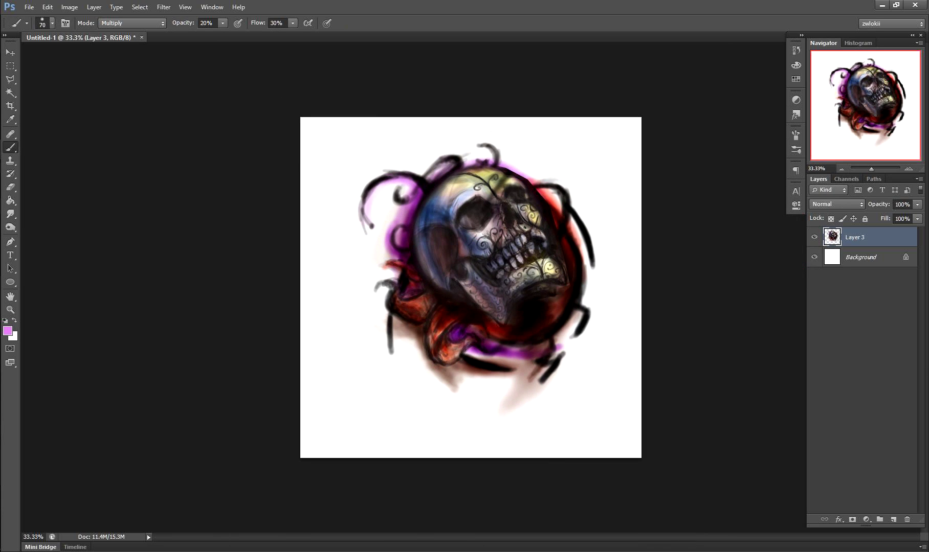
Paint dark curly swirls over the forehead, left eye socket, teeth and lower jaw.
scroll(571, 212, up, 3)
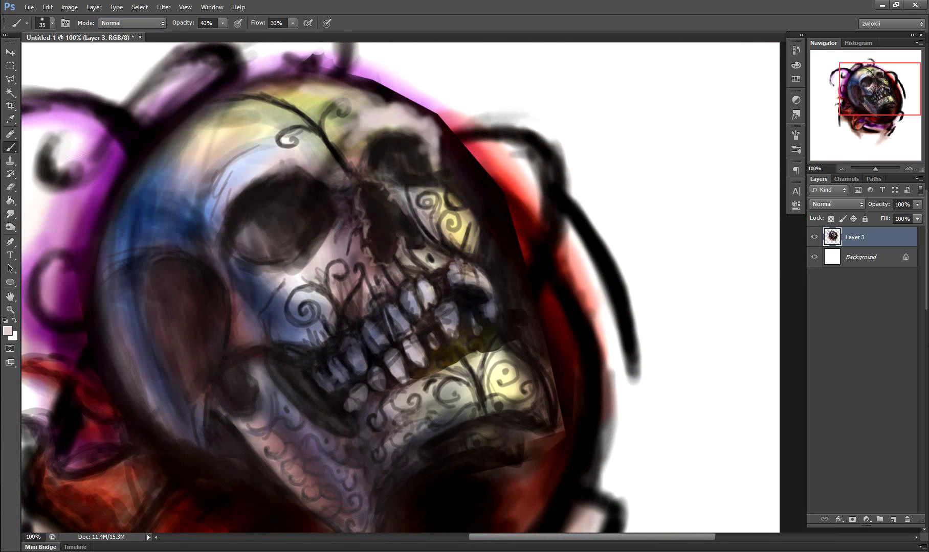
click(7, 330)
key(Return)
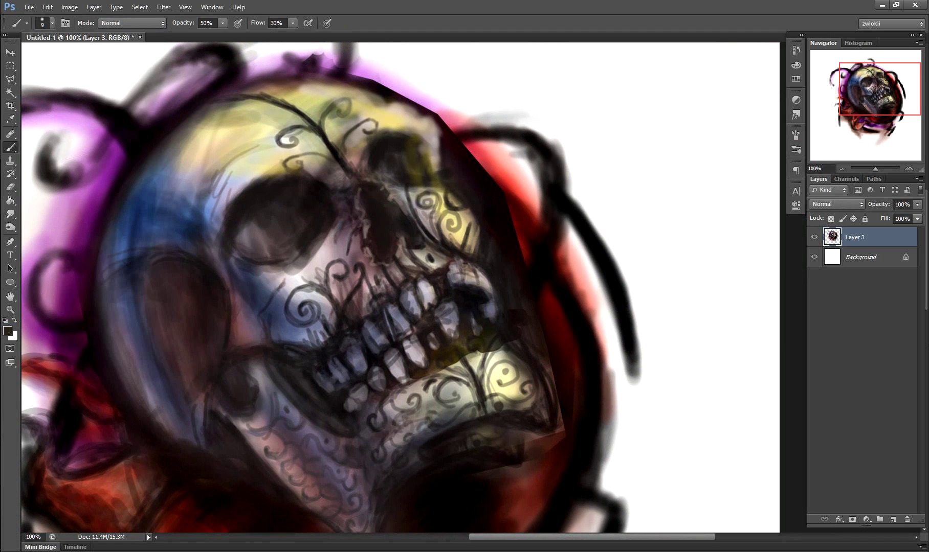
drag(376, 127, 433, 118)
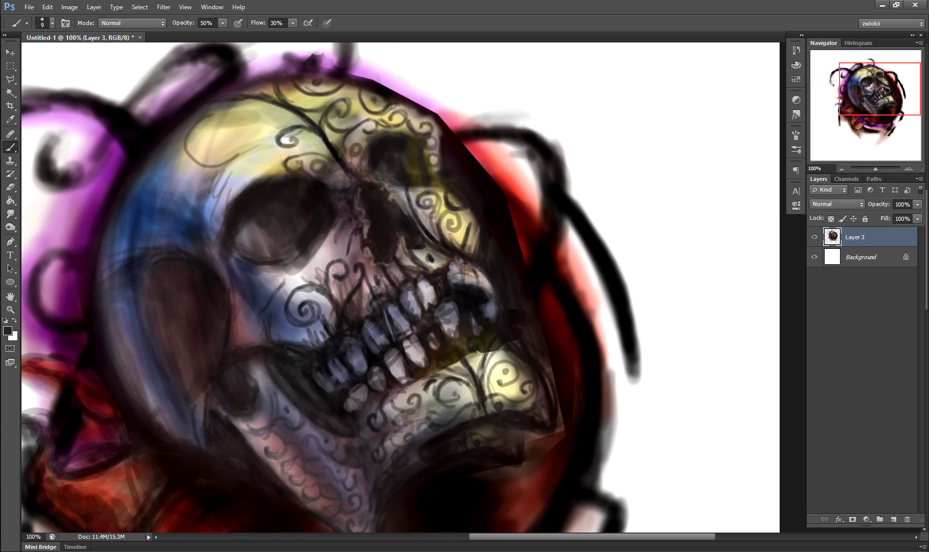
mouse_move(199, 154)
mouse_down()
mouse_move(220, 134)
mouse_move(291, 128)
mouse_move(245, 177)
mouse_up()
drag(305, 146, 325, 142)
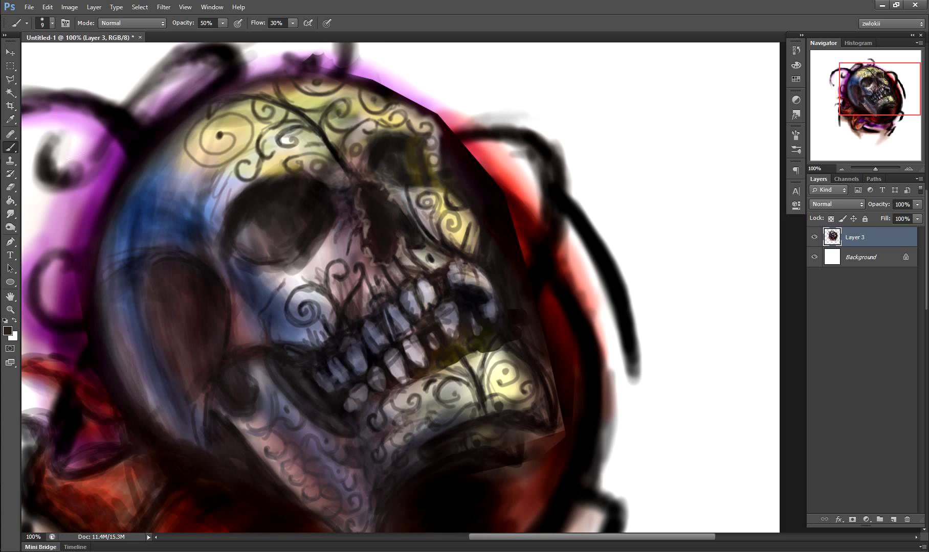
drag(220, 204, 250, 123)
drag(409, 255, 426, 231)
mouse_move(282, 253)
mouse_down()
mouse_move(355, 210)
mouse_move(305, 264)
mouse_up()
drag(288, 358, 311, 427)
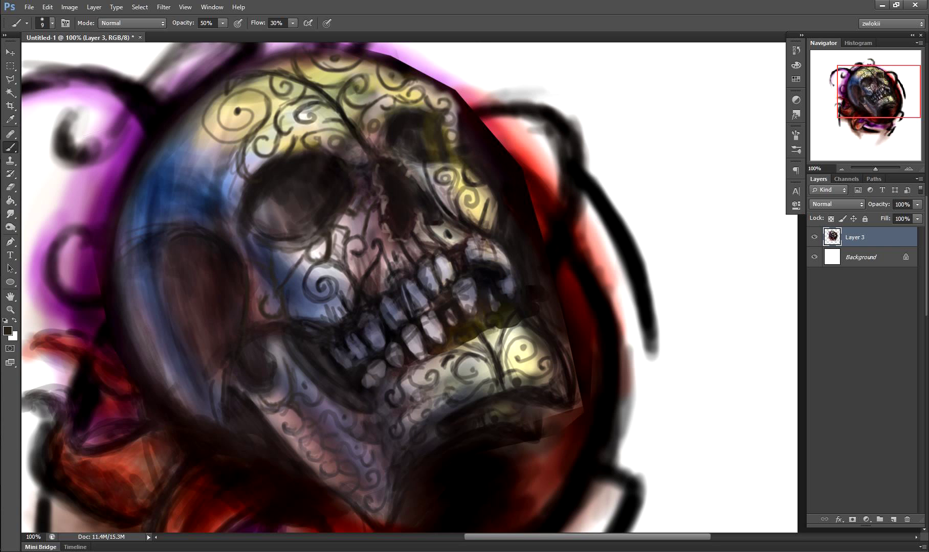
drag(220, 146, 238, 194)
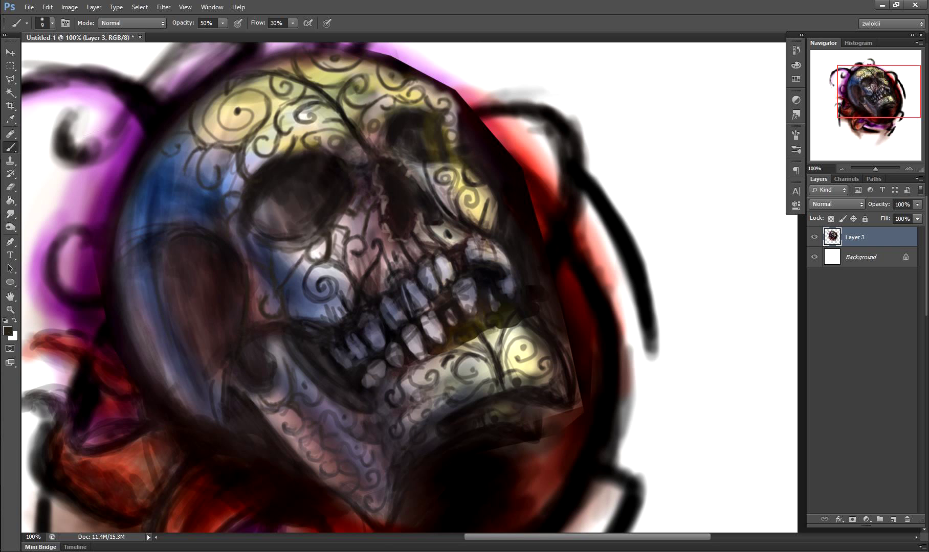
key(ctrl+minus)
key(ctrl+minus)
key(ctrl+minus)
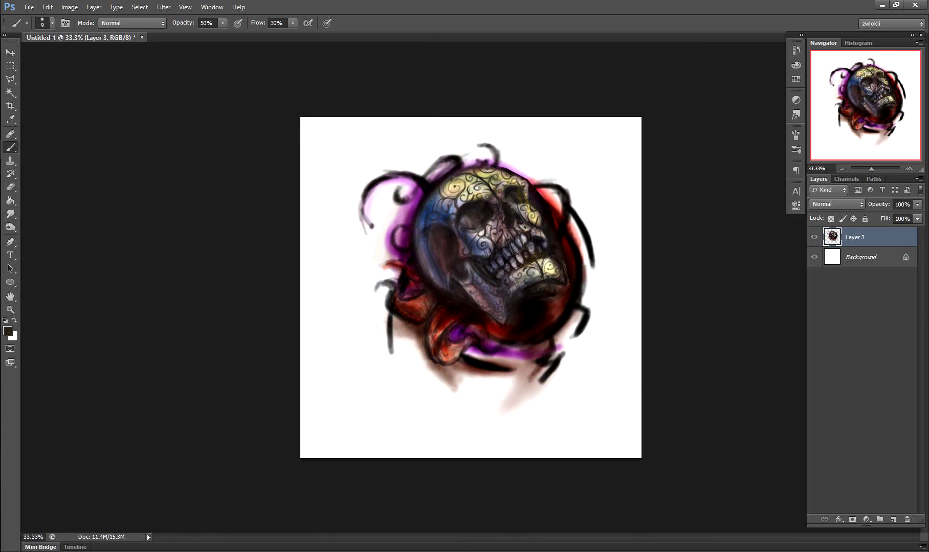
Sample a beige tone and paint a highlight down the skull's left edge.
key(ctrl+plus)
key(ctrl+plus)
alt+click(604, 258)
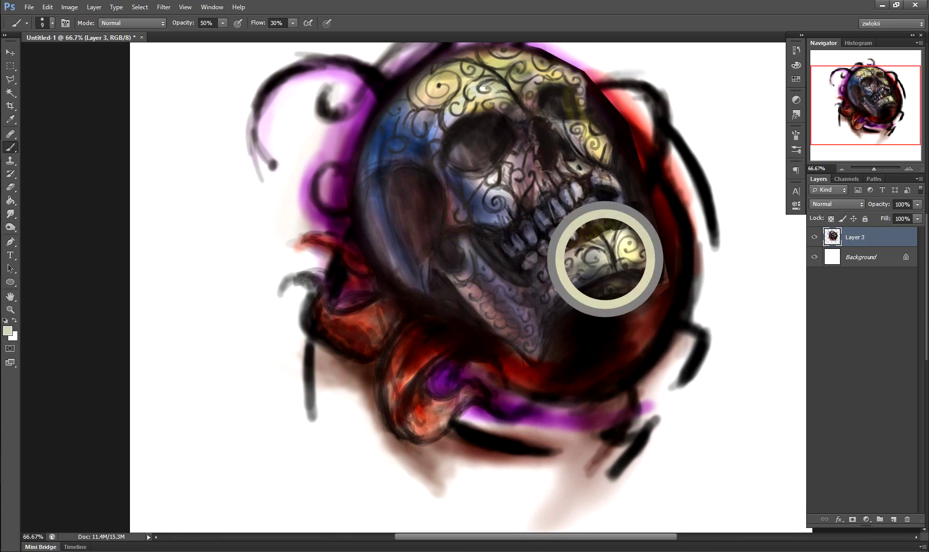
drag(368, 205, 389, 273)
drag(381, 112, 358, 215)
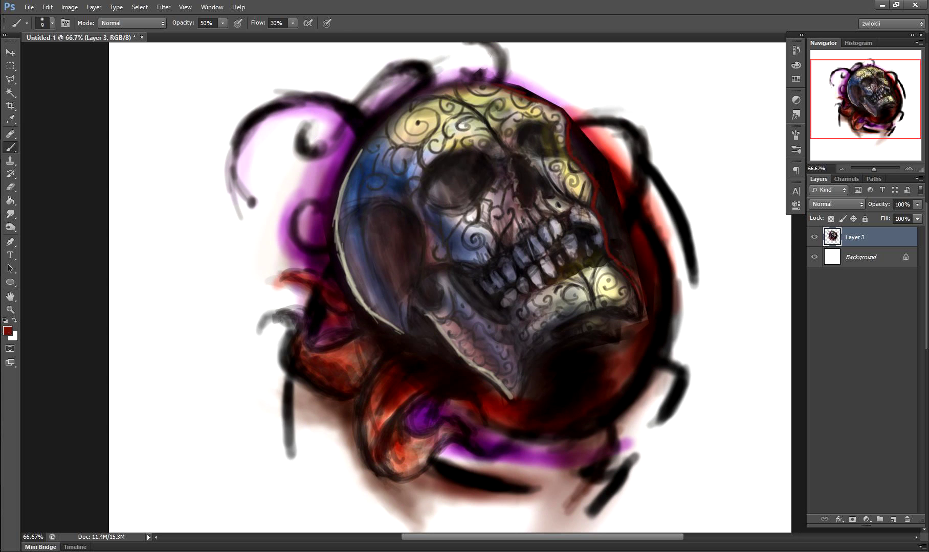
Brush yellow and white highlights at 10% along the skull's right side.
click(7, 331)
click(785, 117)
key(1)
drag(611, 214, 614, 256)
drag(634, 195, 629, 271)
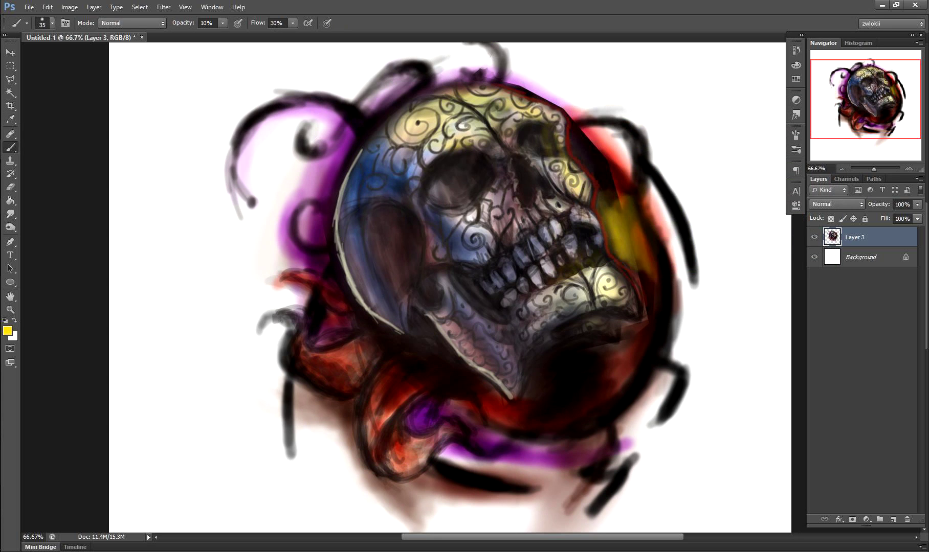
mouse_move(634, 169)
mouse_down()
mouse_move(623, 306)
mouse_move(613, 261)
mouse_up()
alt+click(626, 227)
drag(629, 215, 634, 305)
mouse_move(588, 177)
mouse_down()
mouse_move(570, 202)
mouse_move(595, 307)
mouse_up()
Glaze yellow and tan along the left edge, the lower red shapes and lower right.
alt+click(624, 235)
drag(429, 381, 384, 373)
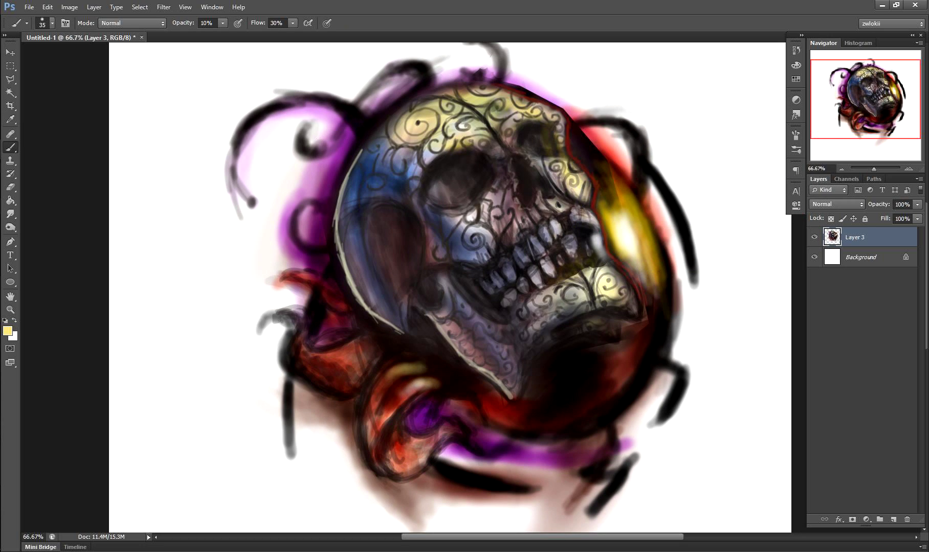
drag(338, 215, 389, 327)
drag(511, 317, 434, 399)
drag(366, 138, 332, 276)
drag(333, 268, 404, 332)
drag(340, 243, 358, 369)
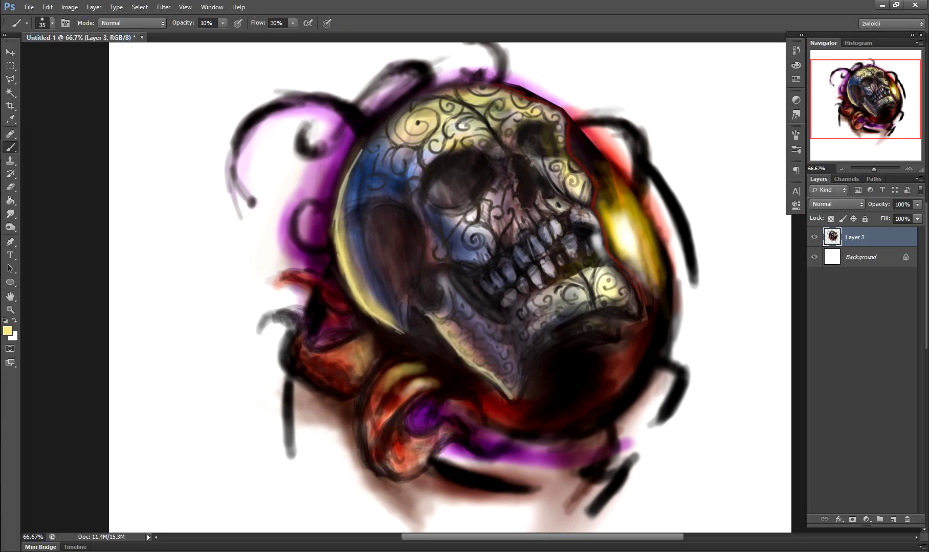
mouse_move(335, 330)
mouse_down()
mouse_move(381, 373)
mouse_move(420, 371)
mouse_up()
drag(297, 276, 345, 317)
alt+click(621, 368)
drag(629, 353, 583, 404)
key(ctrl+minus)
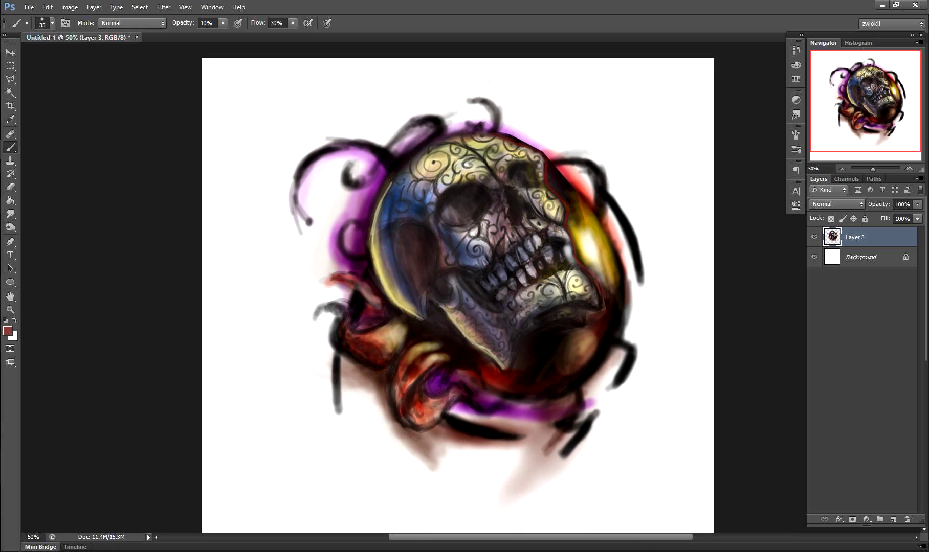
Darken the top rim and left purple area with Multiply strokes, then black at 30%.
key(shift+alt+m)
mouse_move(358, 164)
mouse_down()
mouse_move(332, 317)
mouse_move(425, 128)
mouse_up()
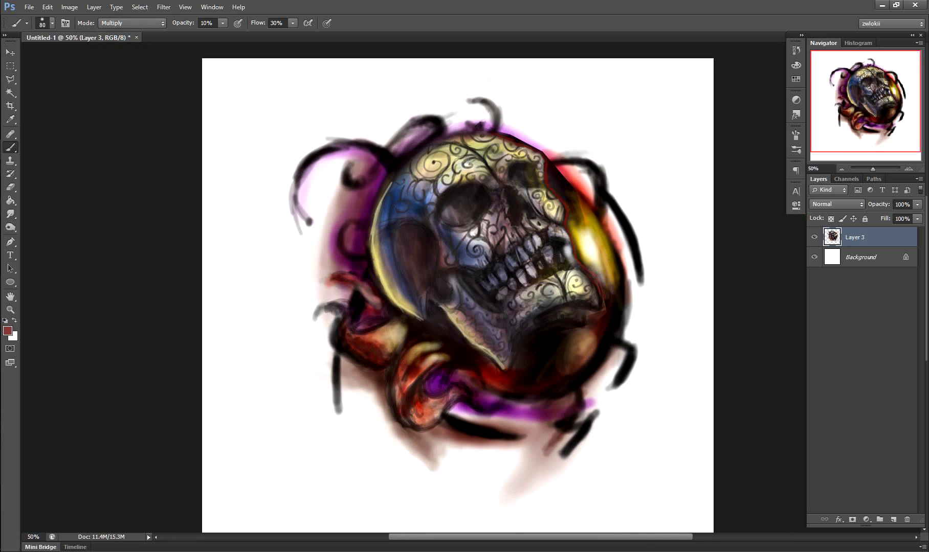
drag(378, 148, 501, 118)
drag(317, 317, 358, 153)
drag(379, 148, 511, 112)
drag(338, 260, 420, 125)
drag(323, 243, 491, 110)
key(d)
mouse_move(360, 141)
mouse_down()
mouse_move(432, 113)
mouse_move(440, 120)
mouse_up()
key(3)
drag(381, 118, 491, 102)
drag(444, 133, 496, 102)
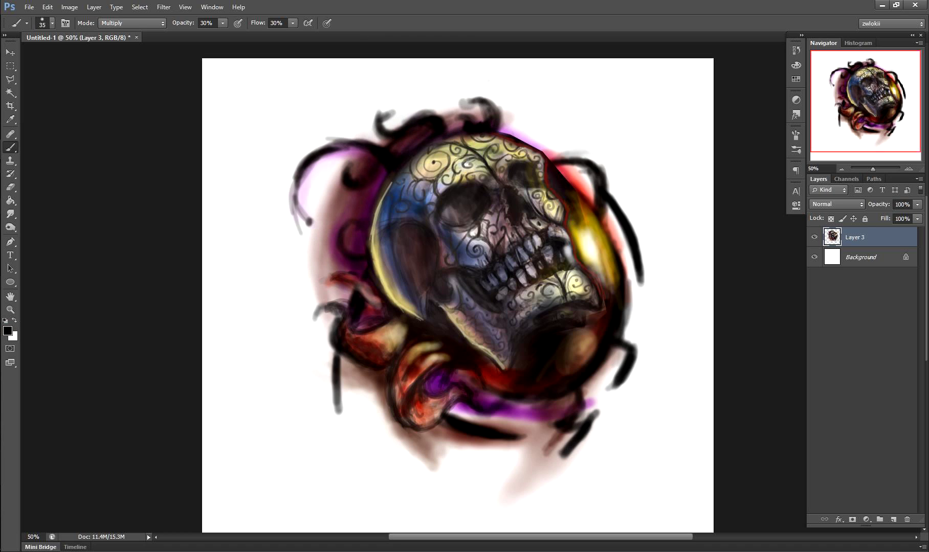
Paint white in Normal mode over stray smudges and purple marks around the skull.
click(132, 23)
click(118, 23)
key(x)
drag(404, 379, 409, 429)
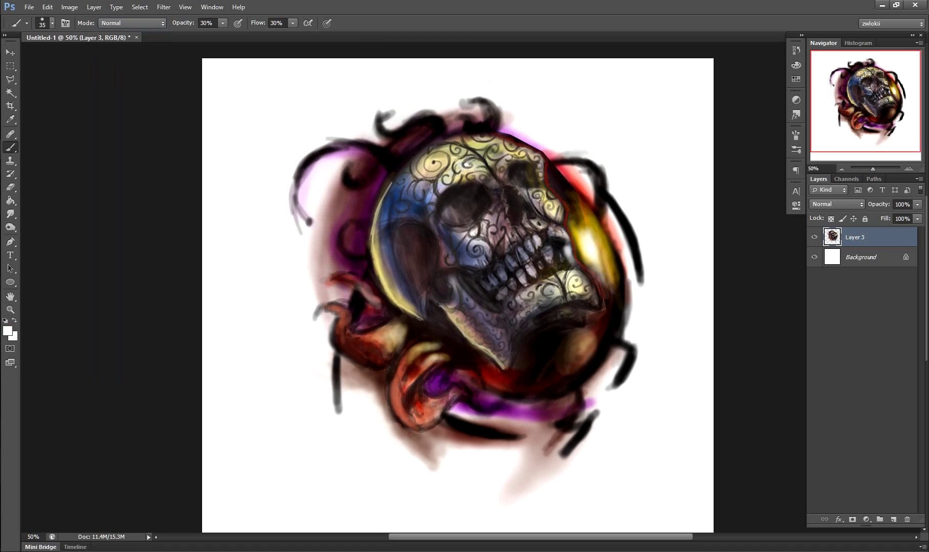
drag(337, 307, 340, 404)
drag(595, 414, 562, 455)
mouse_move(634, 348)
mouse_down()
mouse_move(486, 490)
mouse_move(486, 439)
mouse_move(629, 358)
mouse_up()
drag(414, 445, 432, 463)
drag(299, 176, 314, 253)
drag(295, 211, 319, 245)
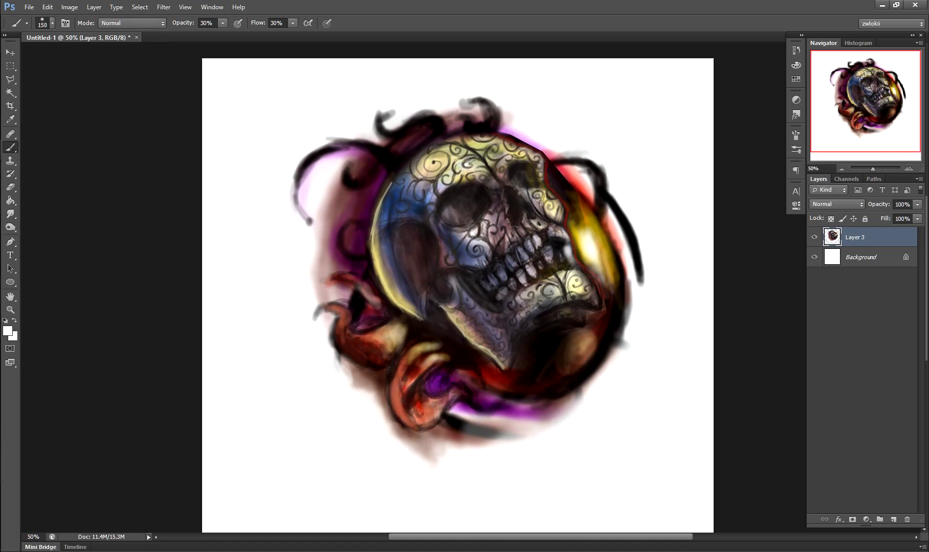
drag(353, 373, 366, 386)
Warm the area below the skull with dark-red and golden-brown Multiply glazes at 10%.
key(1)
mouse_move(460, 410)
mouse_down()
mouse_move(588, 404)
mouse_move(634, 353)
mouse_move(568, 399)
mouse_up()
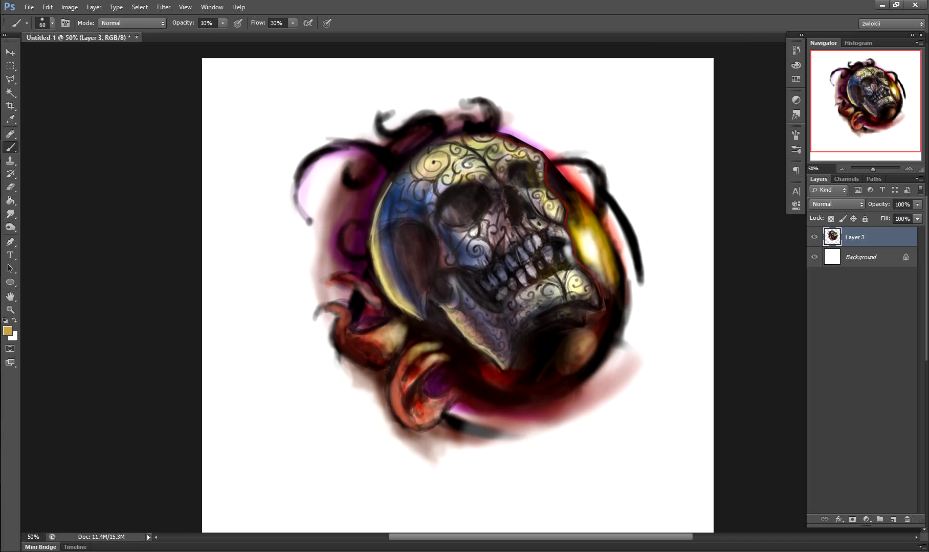
drag(467, 364, 486, 392)
drag(378, 197, 371, 294)
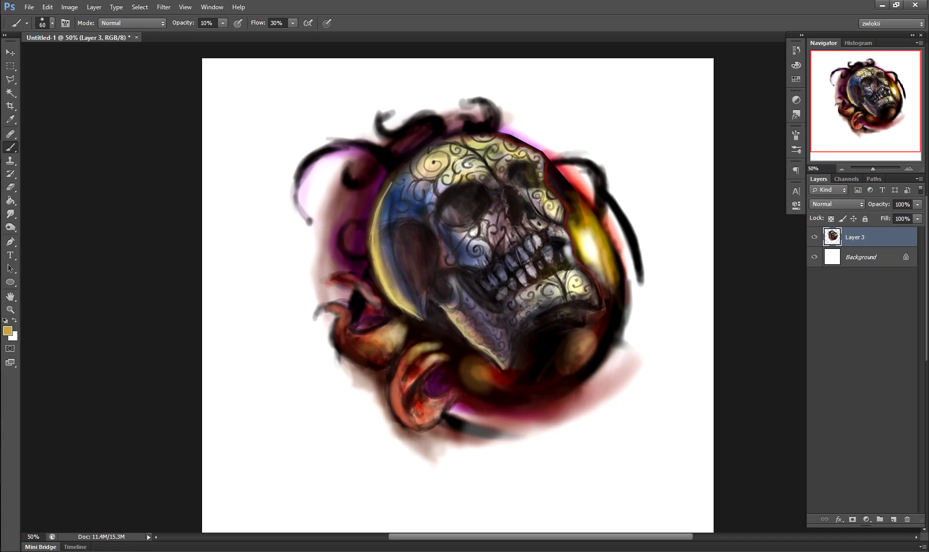
click(132, 23)
click(112, 96)
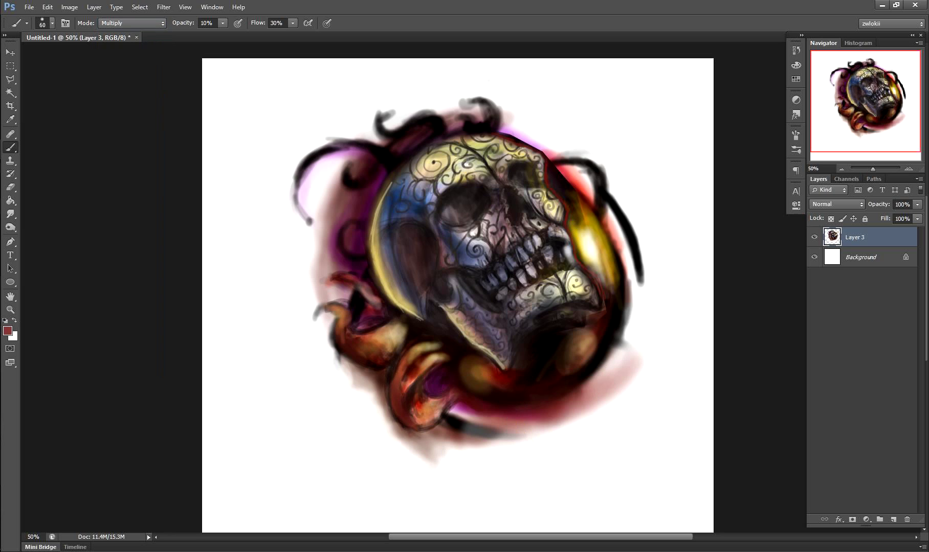
drag(409, 429, 335, 287)
mouse_move(494, 422)
mouse_down()
mouse_move(636, 365)
mouse_move(441, 442)
mouse_up()
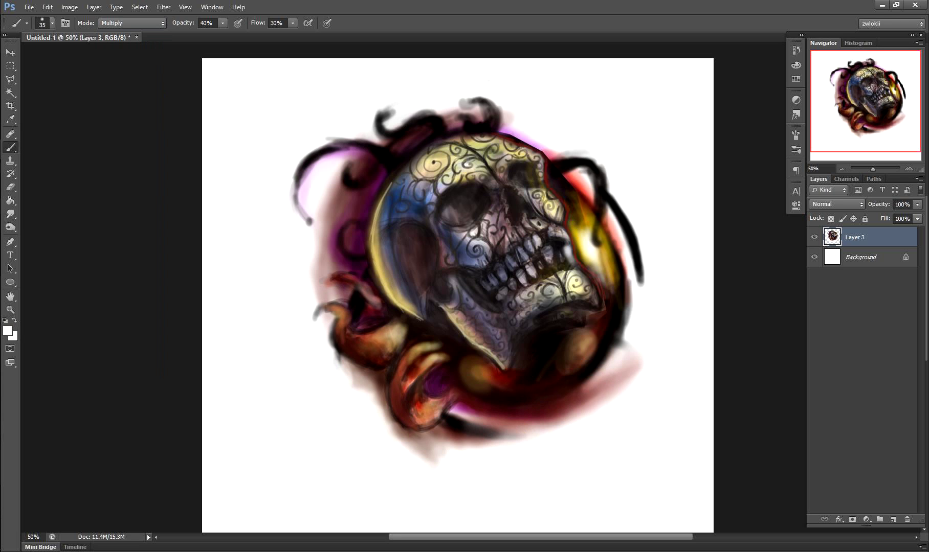
Cover the right black tendril with white at 60% and add an empty Layer 4.
key(shift+alt+n)
key(6)
drag(626, 200, 639, 278)
drag(621, 220, 639, 286)
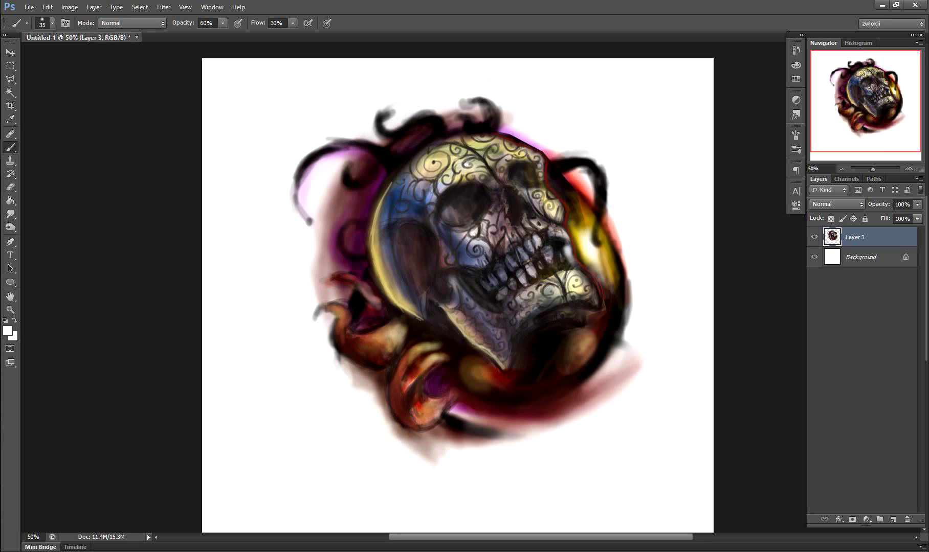
key(ctrl+minus)
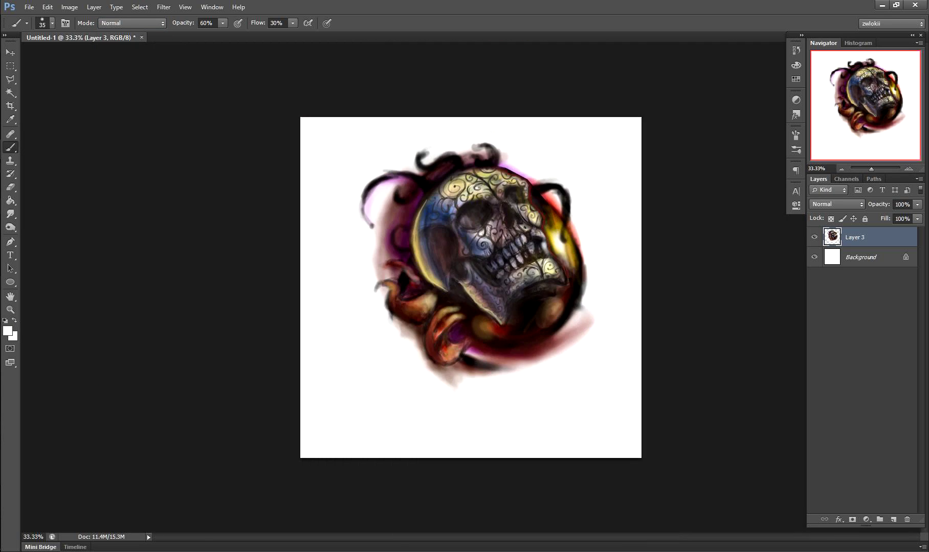
key(ctrl+plus)
key(ctrl+plus)
key(ctrl+shift+alt+n)
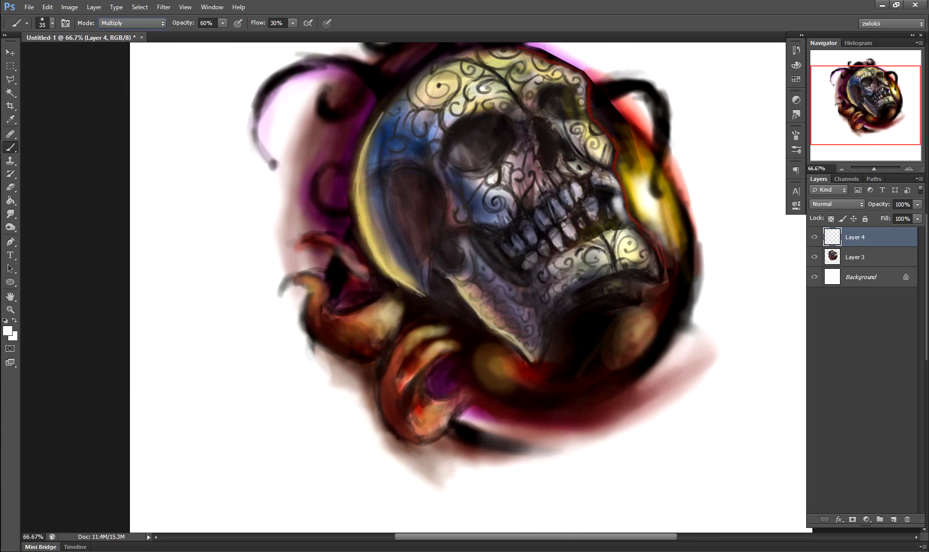
Set Layer 4 to Multiply and glaze light blue at 10% over forehead, jaw and cheek.
click(7, 331)
click(787, 116)
key(])
key(])
key(])
click(836, 204)
click(828, 226)
key(1)
drag(398, 92, 424, 154)
mouse_move(490, 184)
mouse_down()
mouse_move(557, 317)
mouse_move(598, 248)
mouse_up()
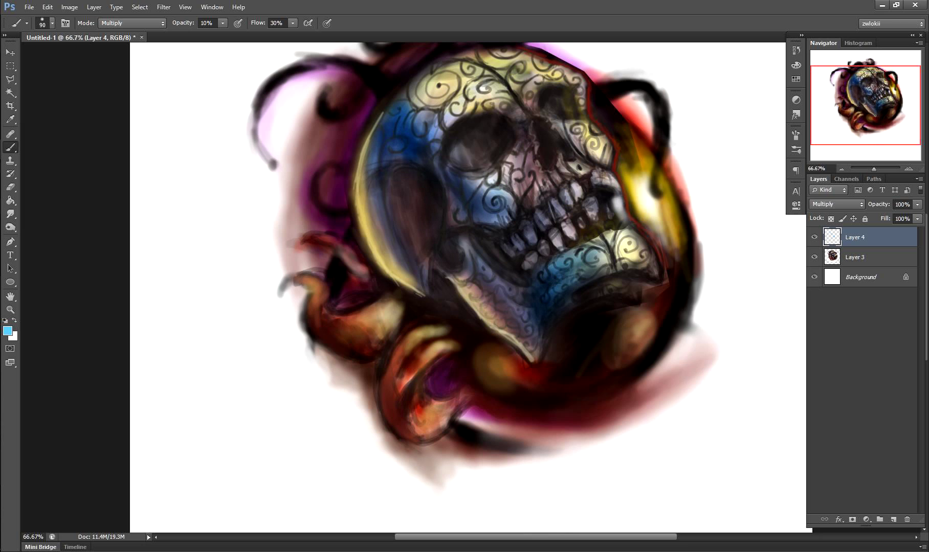
drag(378, 220, 409, 282)
drag(481, 110, 527, 103)
drag(327, 215, 281, 87)
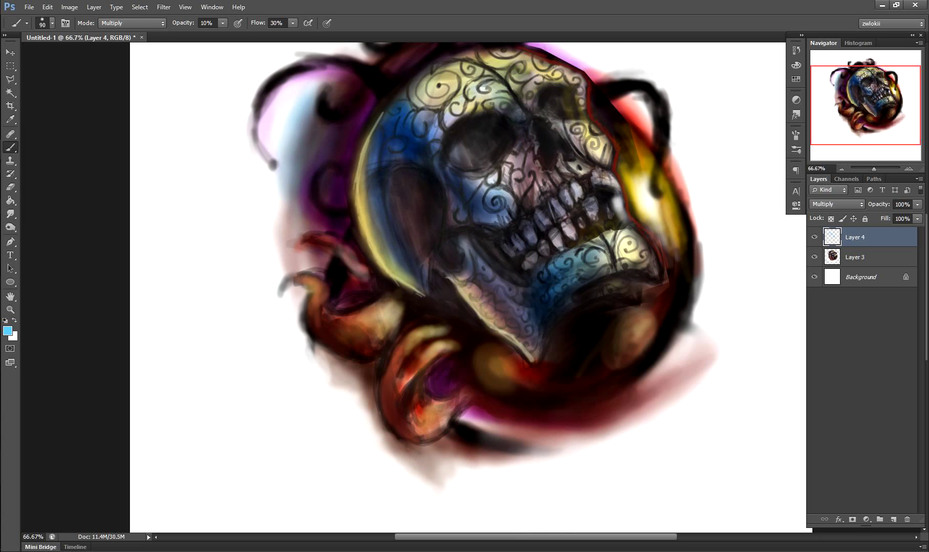
key(ctrl+minus)
key(ctrl+plus)
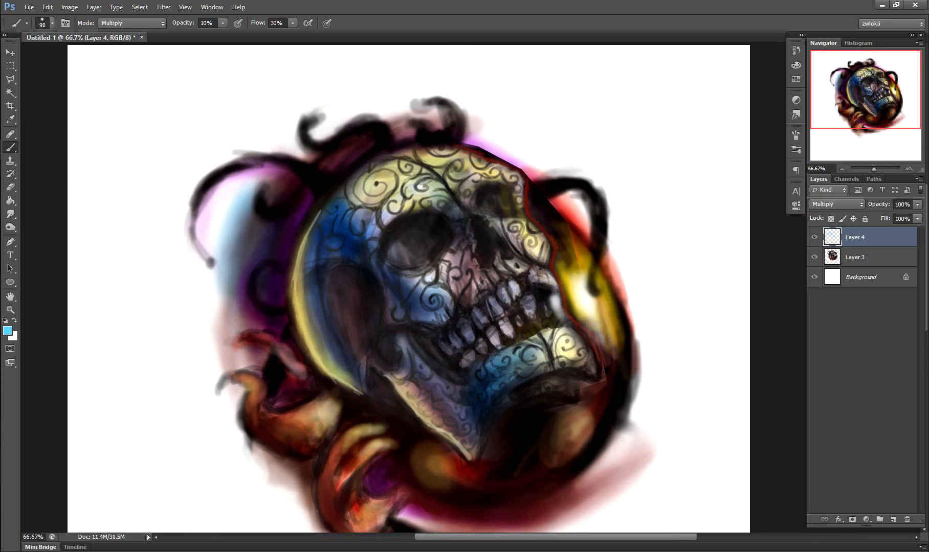
Paint black curling tendrils at 40% above and right of the skull, then merge Layer 4 down.
key(4)
mouse_move(560, 215)
mouse_down()
mouse_move(578, 140)
mouse_move(557, 225)
mouse_up()
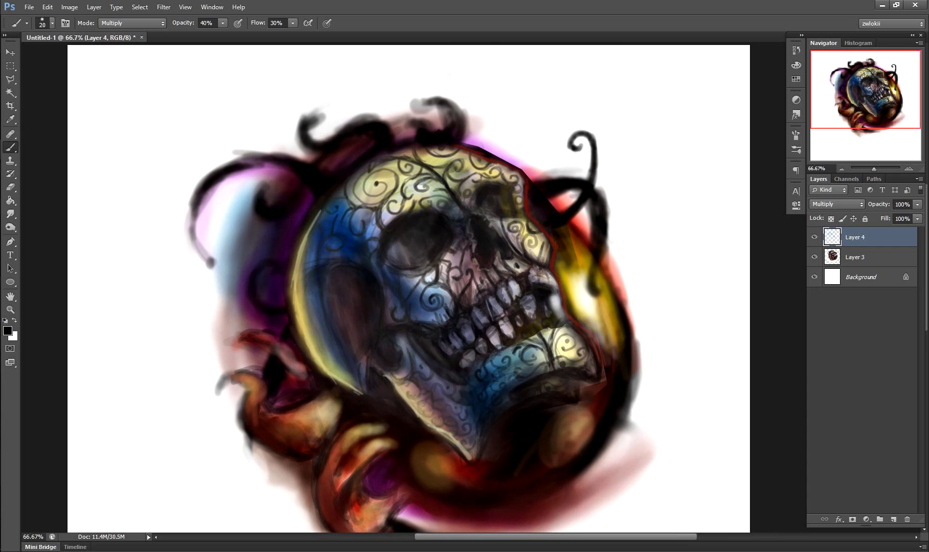
drag(463, 118, 492, 122)
drag(506, 158, 570, 110)
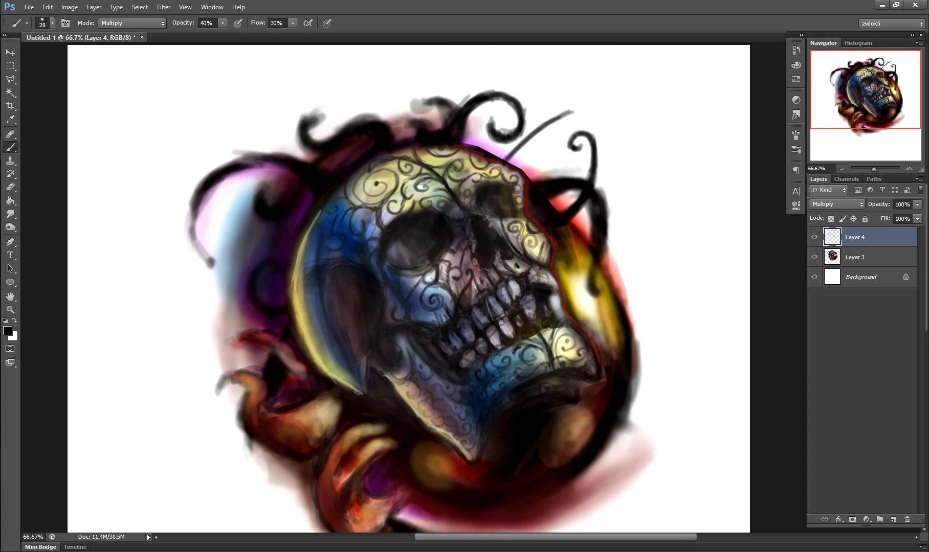
key(ctrl+minus)
drag(316, 176, 268, 243)
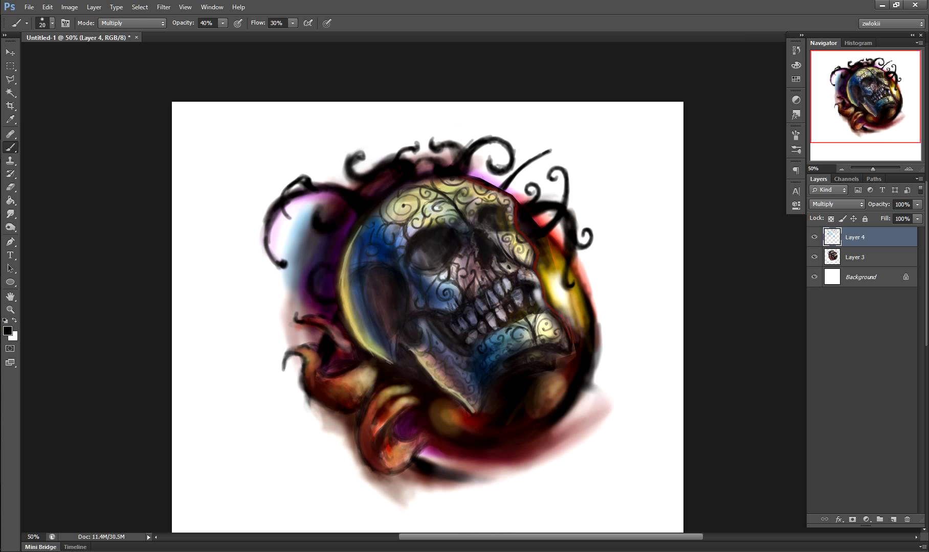
key(ctrl+e)
Brighten the midtones with a Levels adjustment layer and merge it into the painting.
click(865, 519)
click(839, 324)
drag(771, 290, 756, 290)
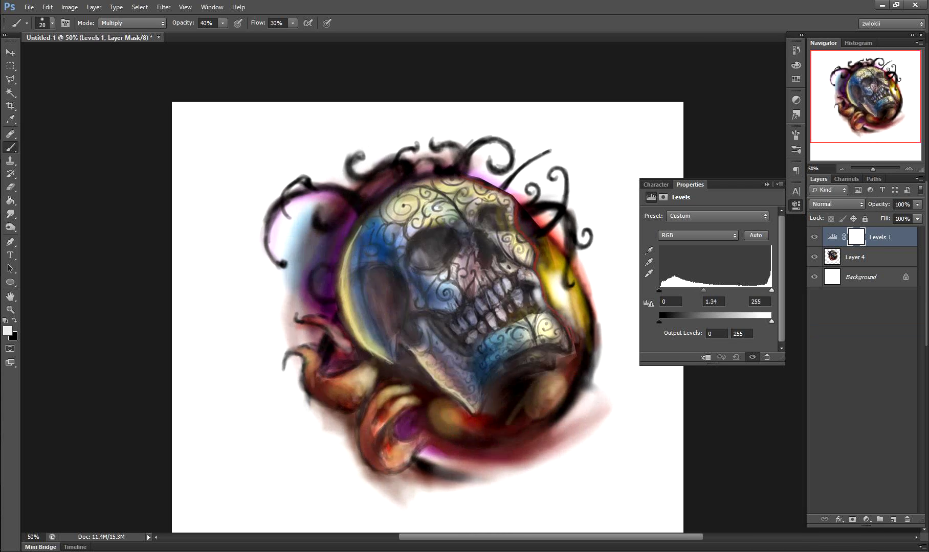
click(859, 257)
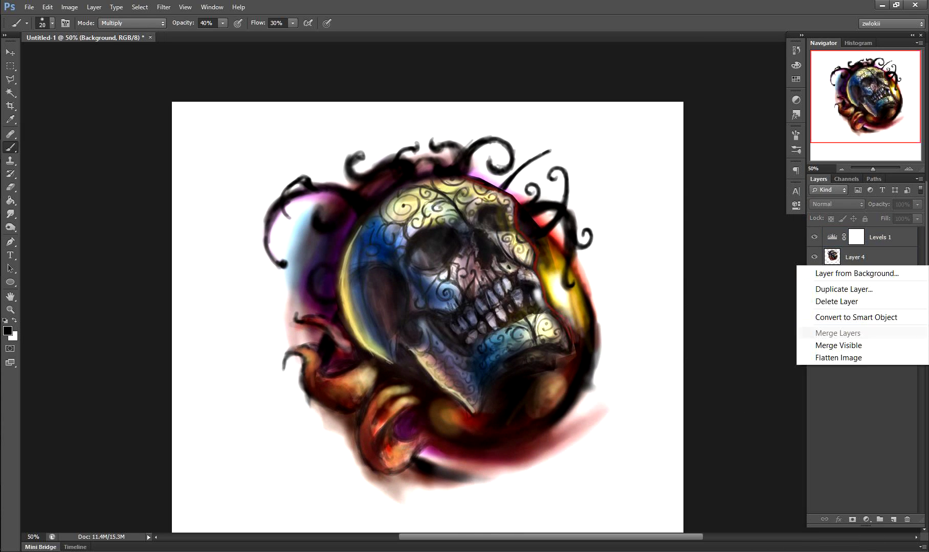
shift+click(879, 237)
right_click(880, 238)
click(823, 416)
Add dark strokes right of the jaw, switch to white, and settle the view at 66.67%.
key(ctrl+1)
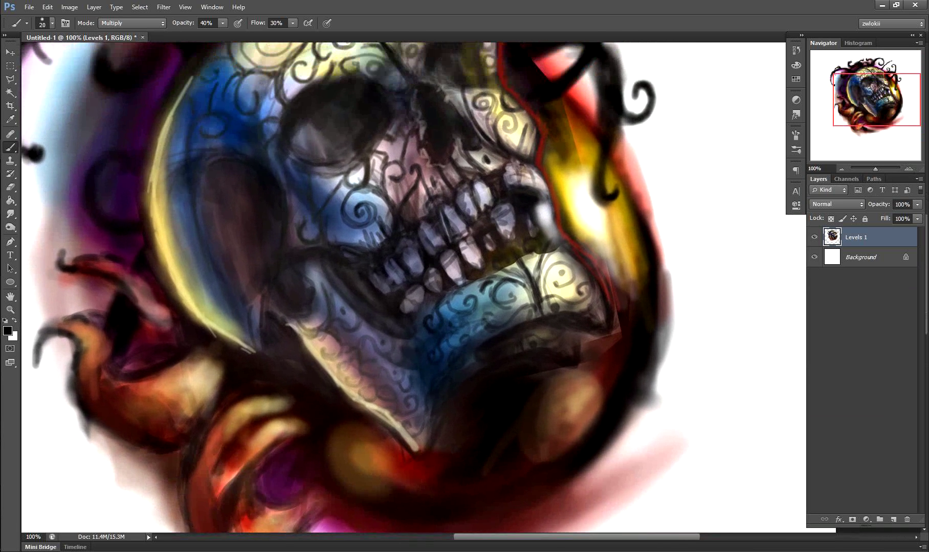
mouse_move(517, 332)
mouse_down()
mouse_move(588, 353)
mouse_move(613, 269)
mouse_up()
key(x)
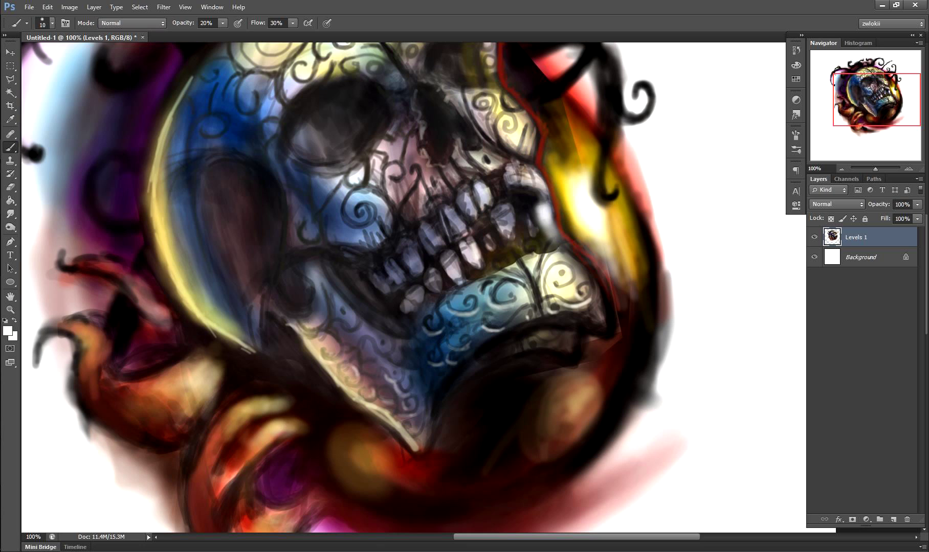
mouse_move(409, 256)
mouse_down()
mouse_move(381, 301)
mouse_move(385, 329)
mouse_up()
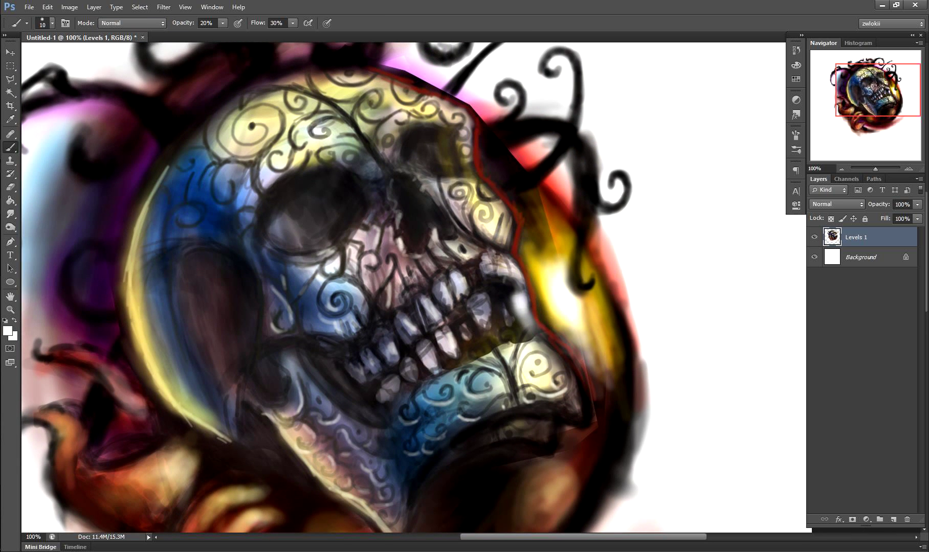
key(ctrl+minus)
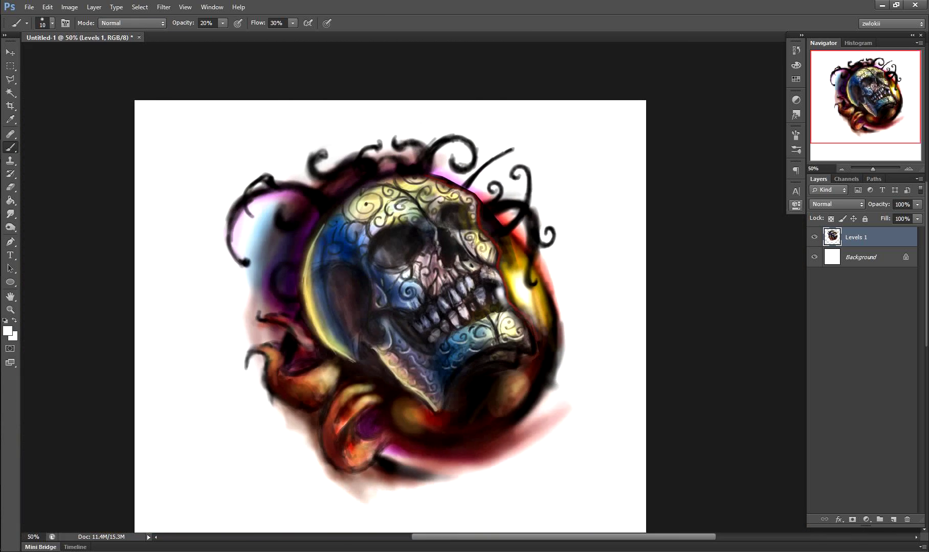
key(ctrl+plus)
key(ctrl+minus)
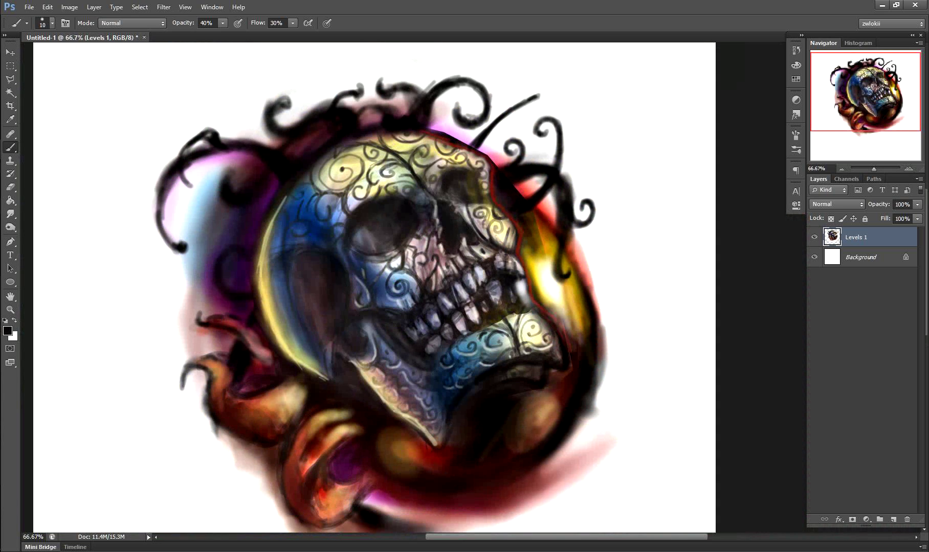
At 30% brush opacity, paint light highlights on the blue cheek and upper skull.
key(ctrl+plus)
key(ctrl+plus)
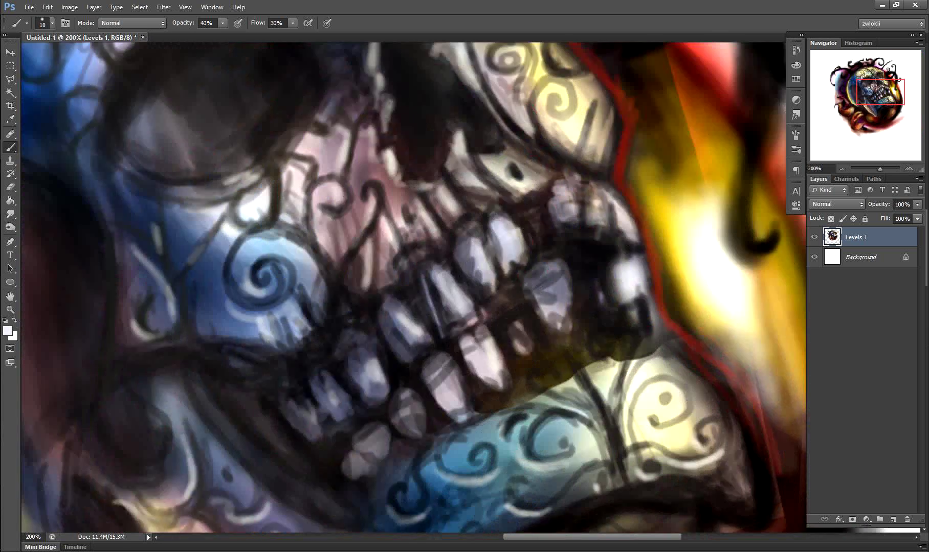
key(3)
mouse_move(123, 322)
mouse_down()
mouse_move(140, 286)
mouse_move(92, 311)
mouse_up()
drag(118, 251, 133, 294)
drag(289, 189, 307, 225)
drag(317, 225, 358, 240)
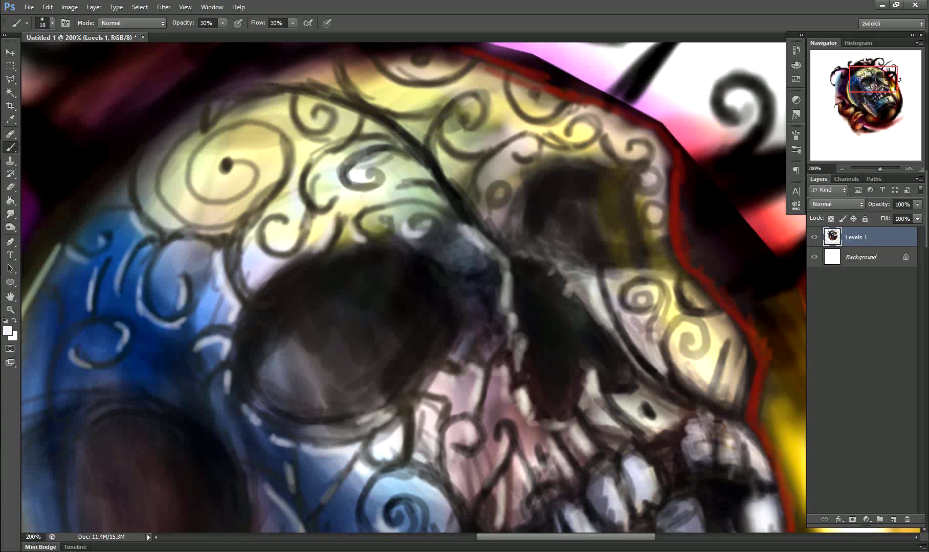
Sample the blue cheek colour and highlight the forehead, upper-left and eye-socket swirls.
click(358, 467)
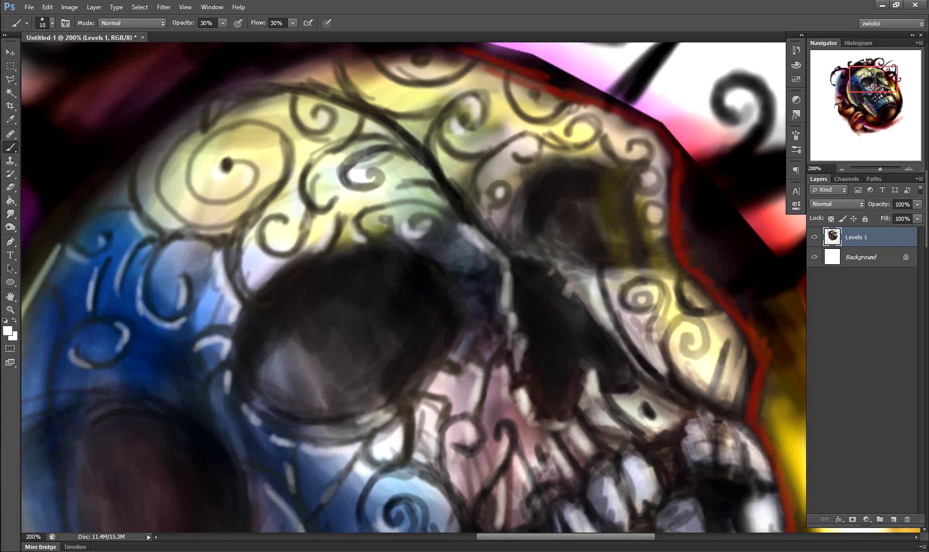
drag(184, 204, 332, 107)
drag(149, 215, 169, 154)
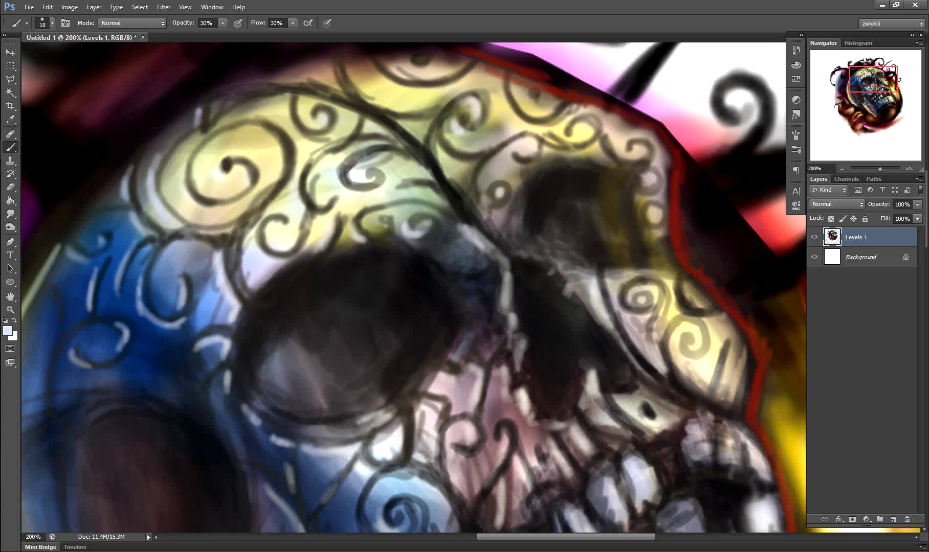
drag(306, 204, 294, 266)
drag(358, 199, 414, 184)
drag(404, 225, 461, 205)
alt+click(722, 111)
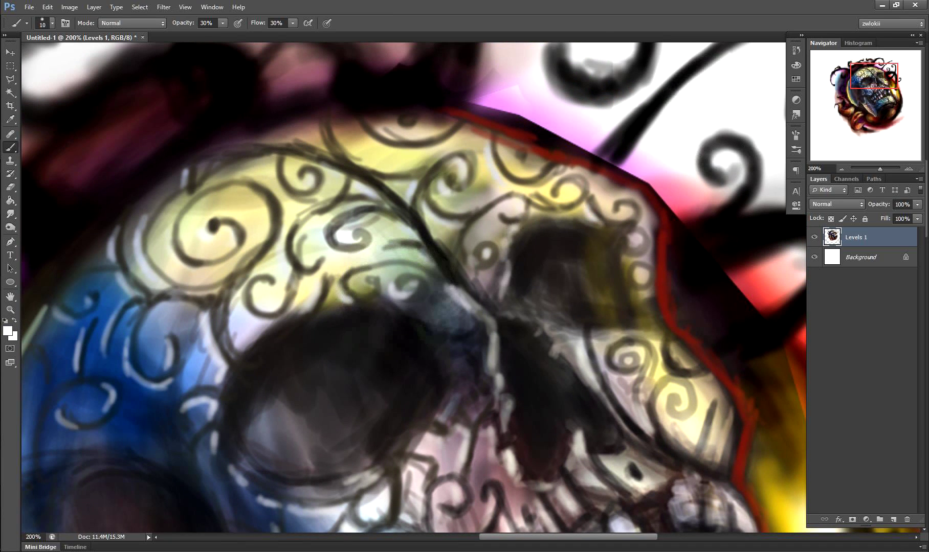
Set the brush to Multiply at 10% opacity and sample the artwork's magenta for glazing.
key(ctrl+minus)
key(ctrl+minus)
key(ctrl+minus)
drag(419, 327, 399, 297)
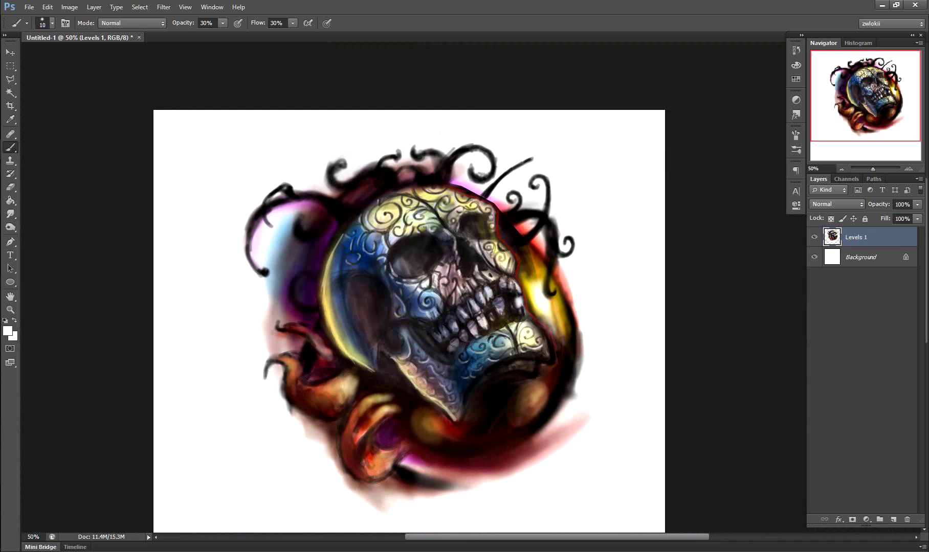
alt+click(436, 429)
click(132, 23)
click(118, 46)
key(1)
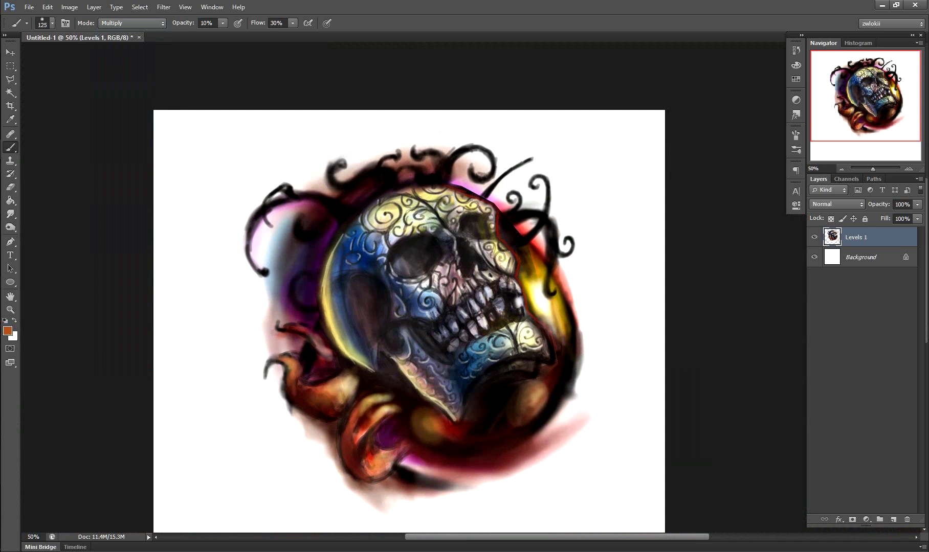
alt+click(332, 232)
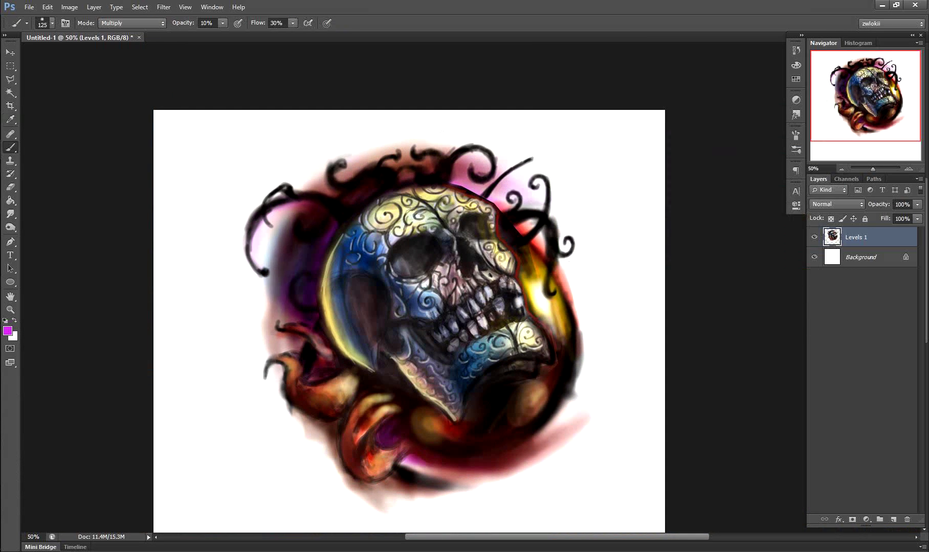
Return the brush to Normal mode and brighten the yellow rim on the skull's left edge.
key(ctrl+minus)
key(ctrl+plus)
key(ctrl+plus)
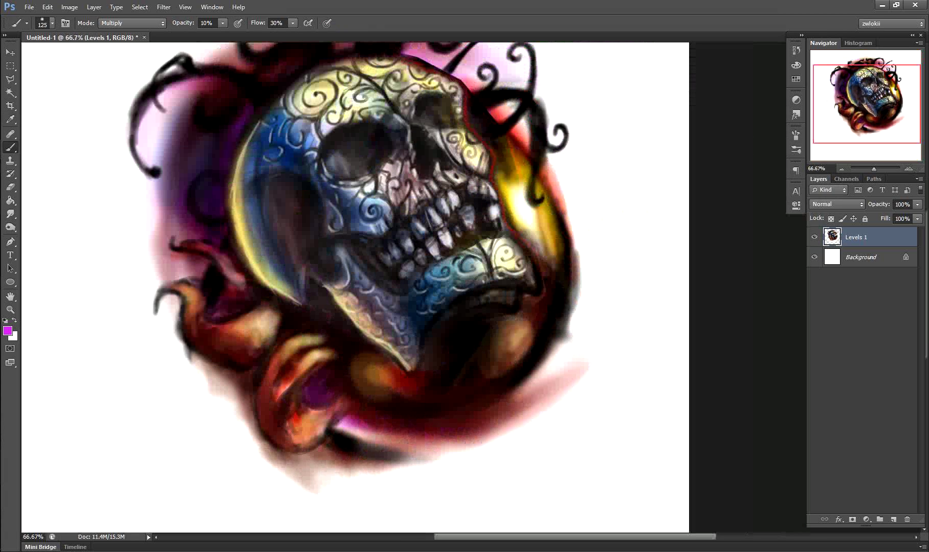
click(132, 23)
drag(256, 196, 247, 245)
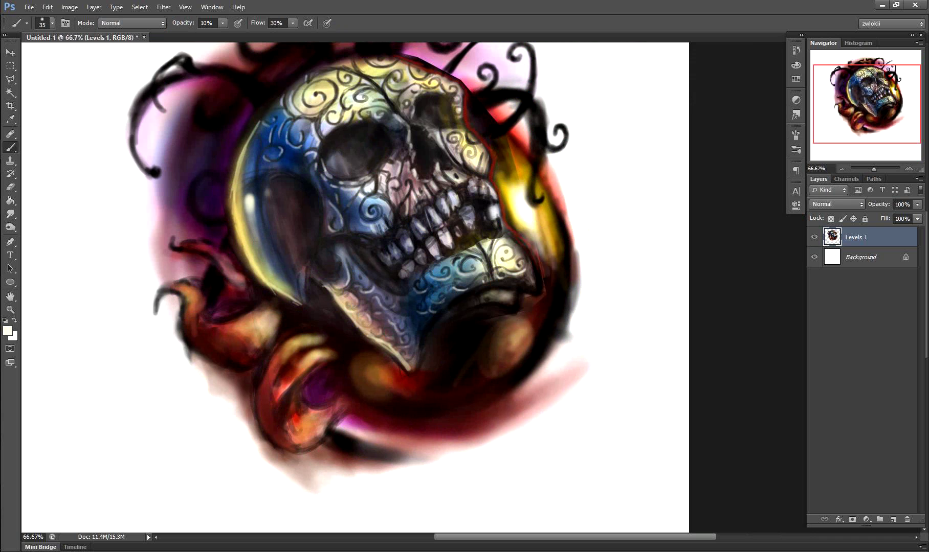
key(ctrl+minus)
key(ctrl+minus)
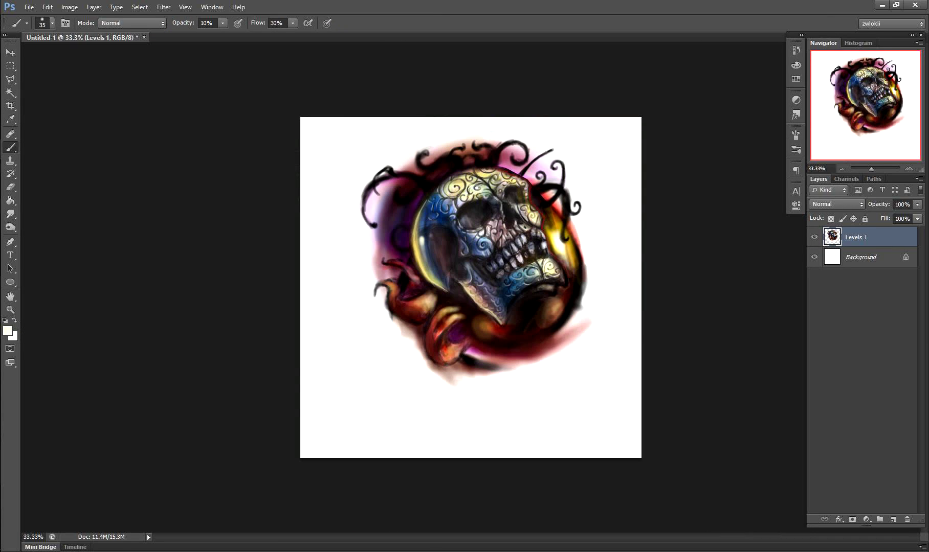
Move the skull artwork layer slightly to the left.
key(v)
drag(302, 117, 315, 204)
key(Return)
drag(558, 243, 547, 245)
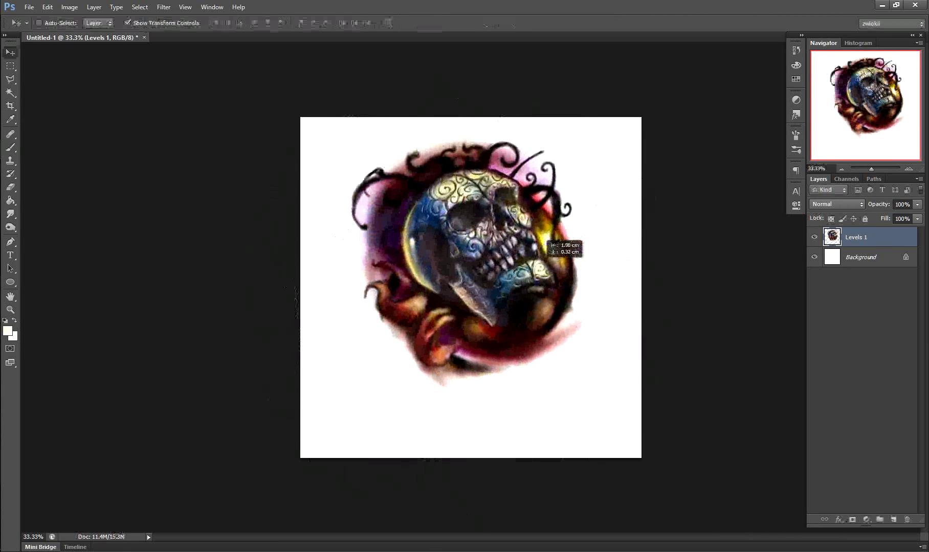
Crop the canvas to a narrower portrait frame, trimming the side and bottom margins.
key(c)
drag(640, 288, 607, 287)
drag(471, 458, 470, 448)
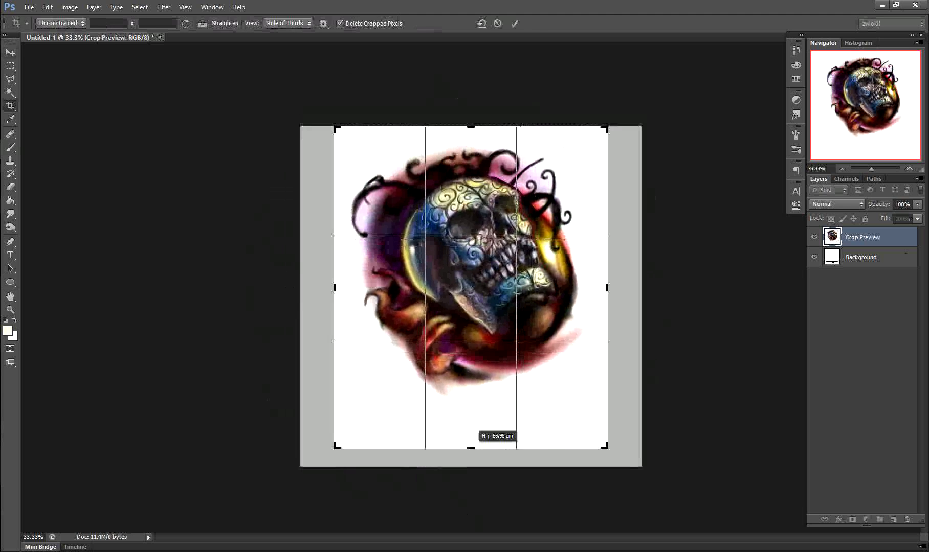
key(Return)
key(v)
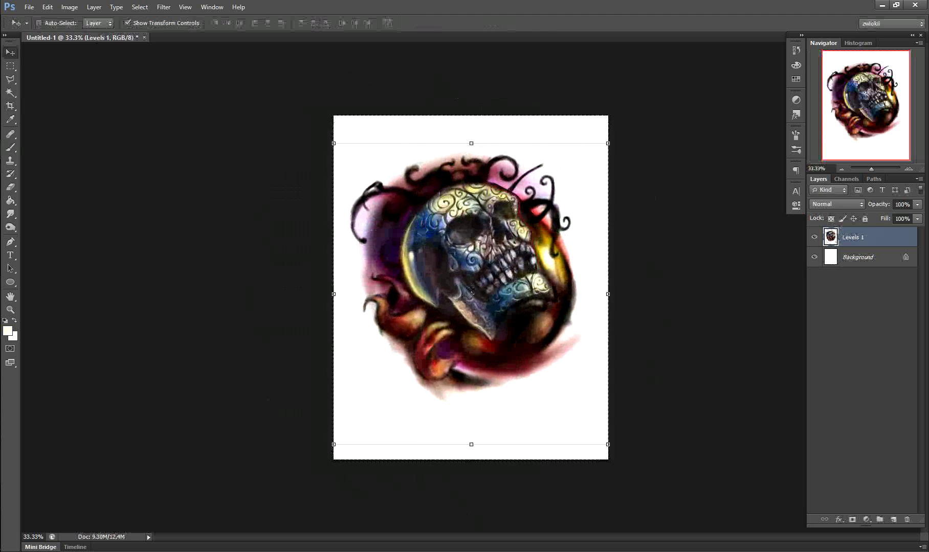